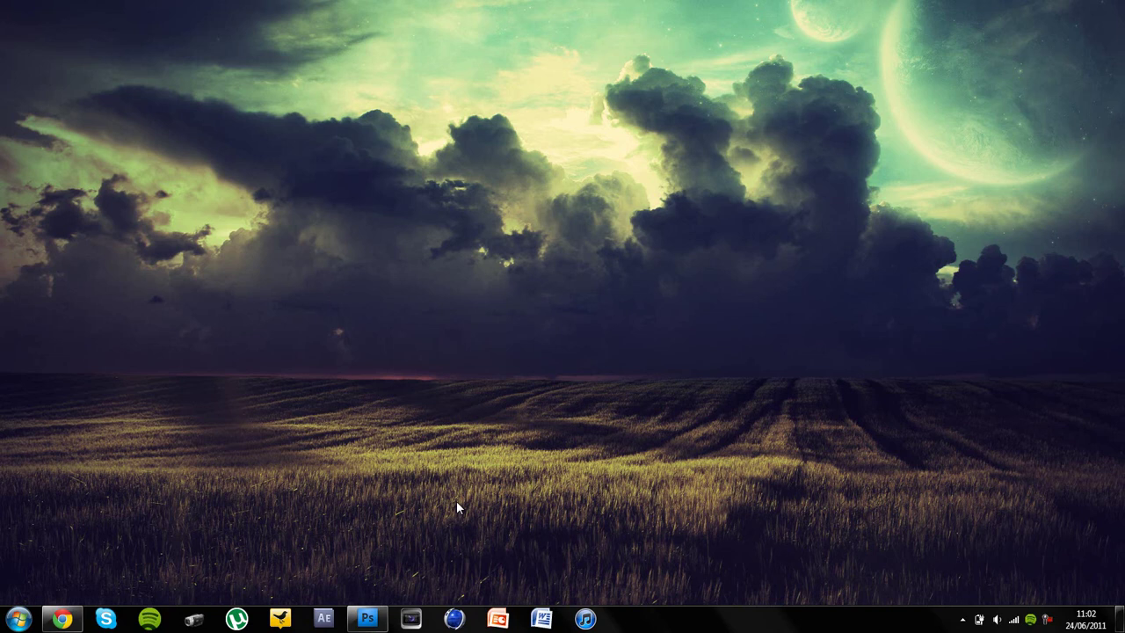
Step: Restore Photoshop from the taskbar, then bring Chrome with Google UK to the front
mouse_move(364, 626)
mouse_move(72, 622)
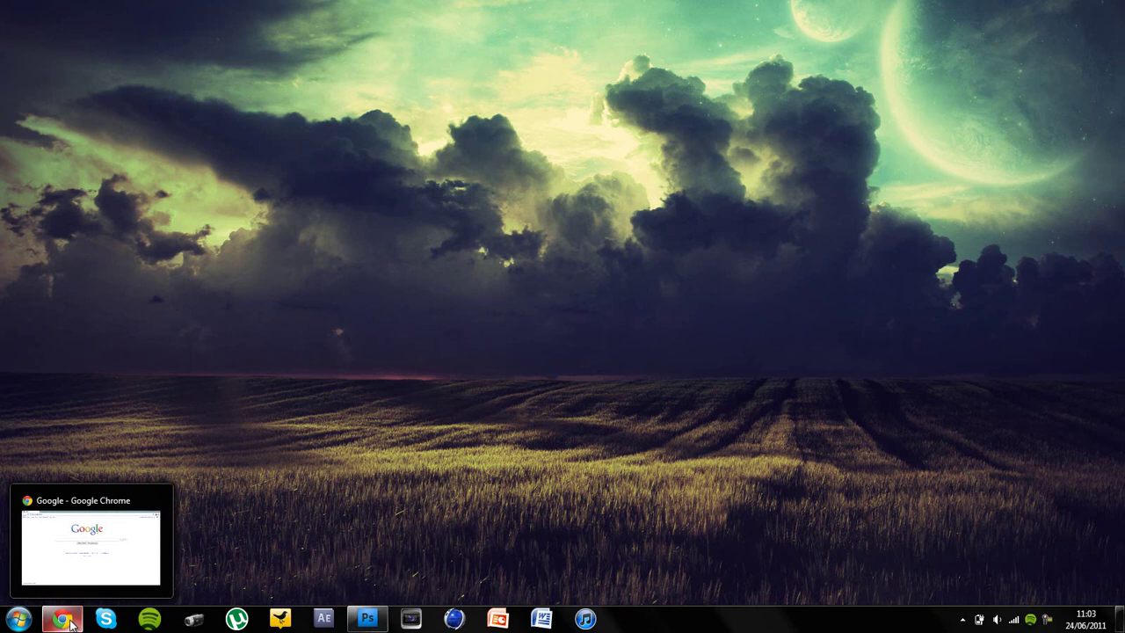
left_click(367, 619)
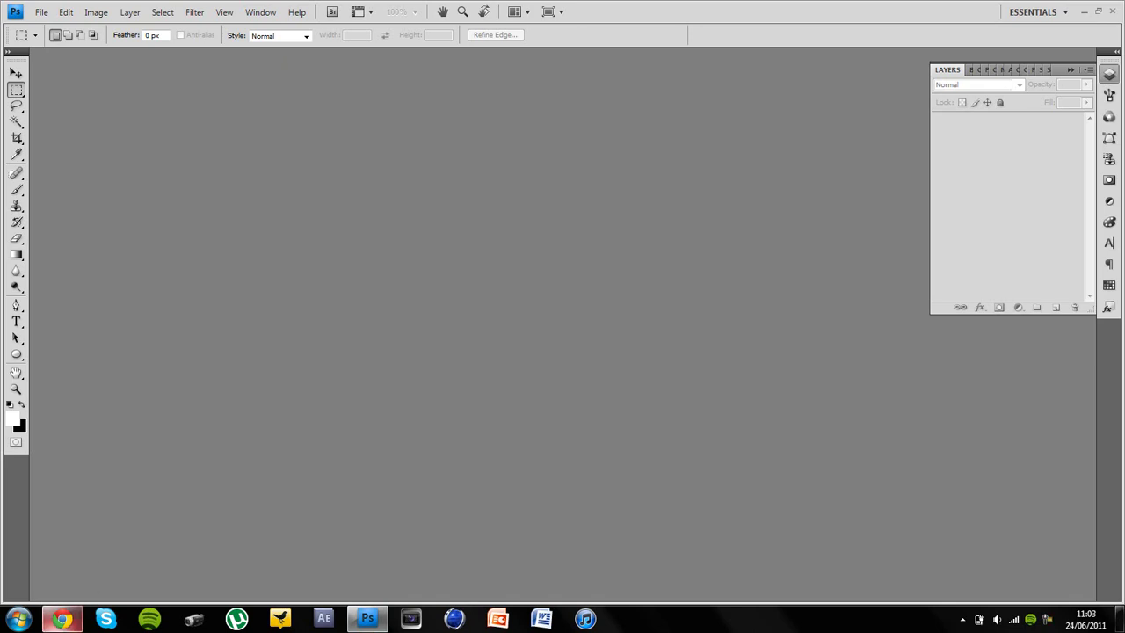
left_click(61, 618)
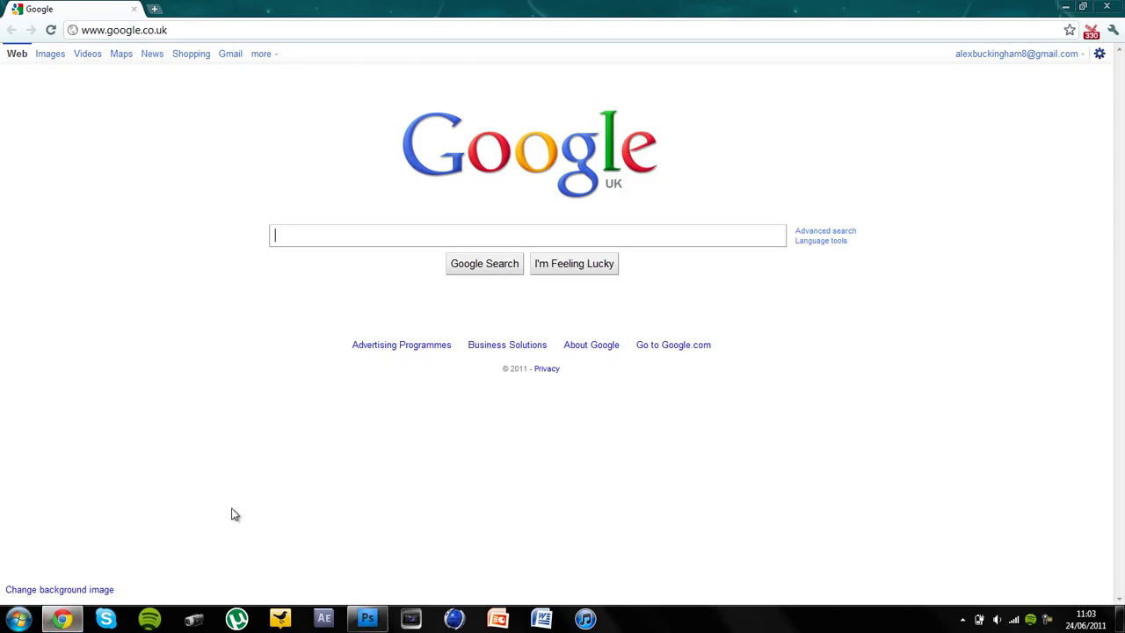
Step: Run a Google search for 'dafont'
mouse_move(371, 621)
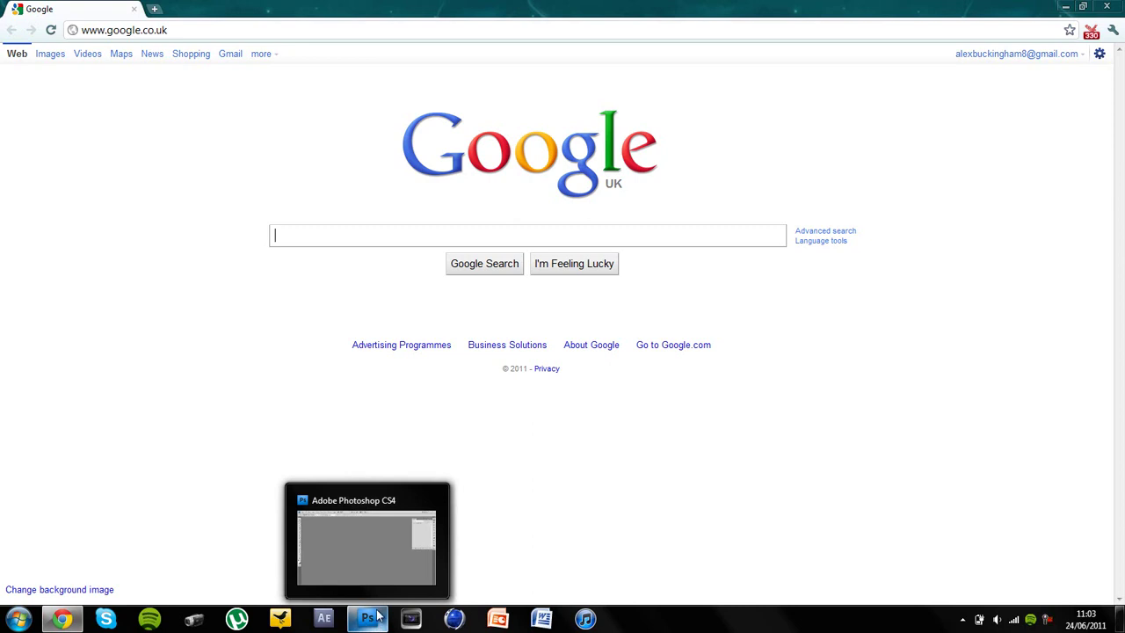
type("dafont")
key("Return")
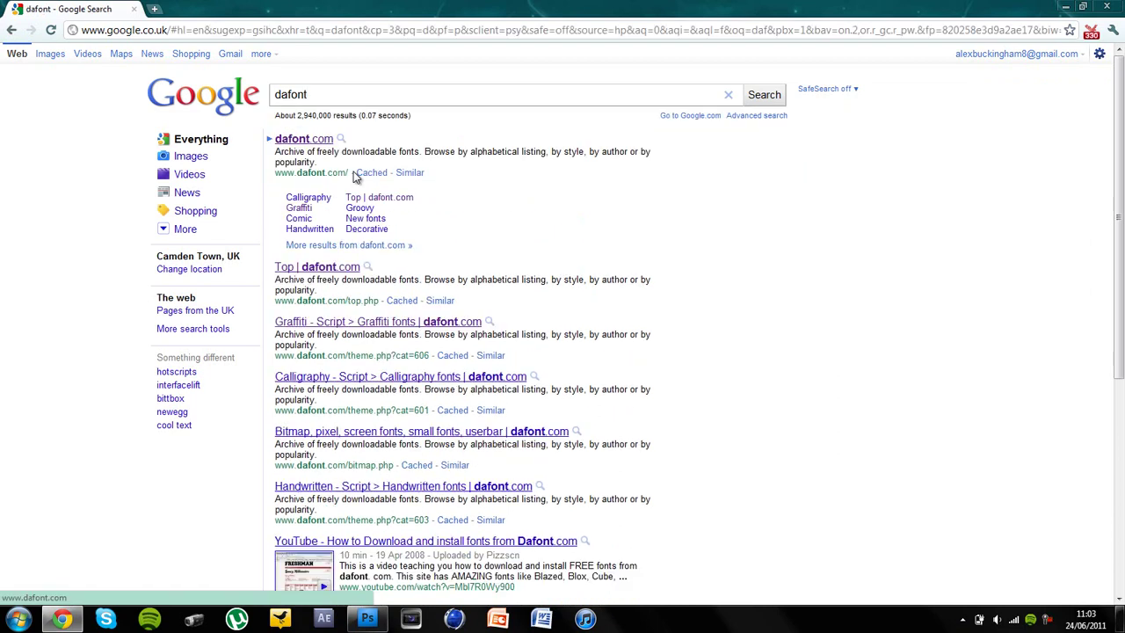
Step: Go to dafont.com and open the Graffiti category in a new tab
left_click(327, 143)
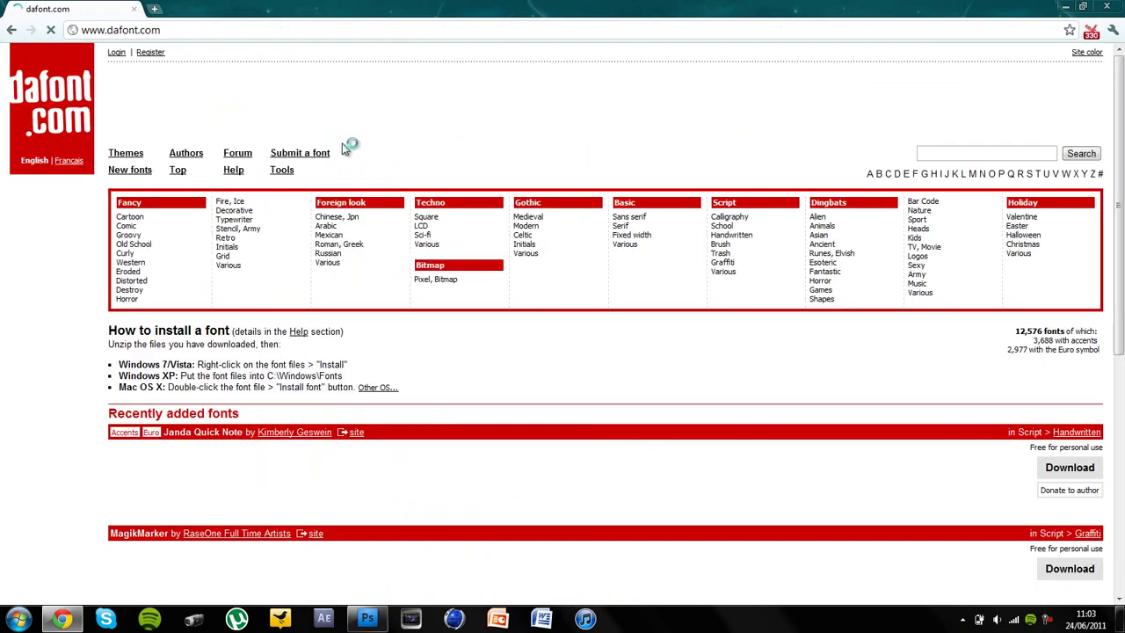
scroll(432, 272, "down", 2)
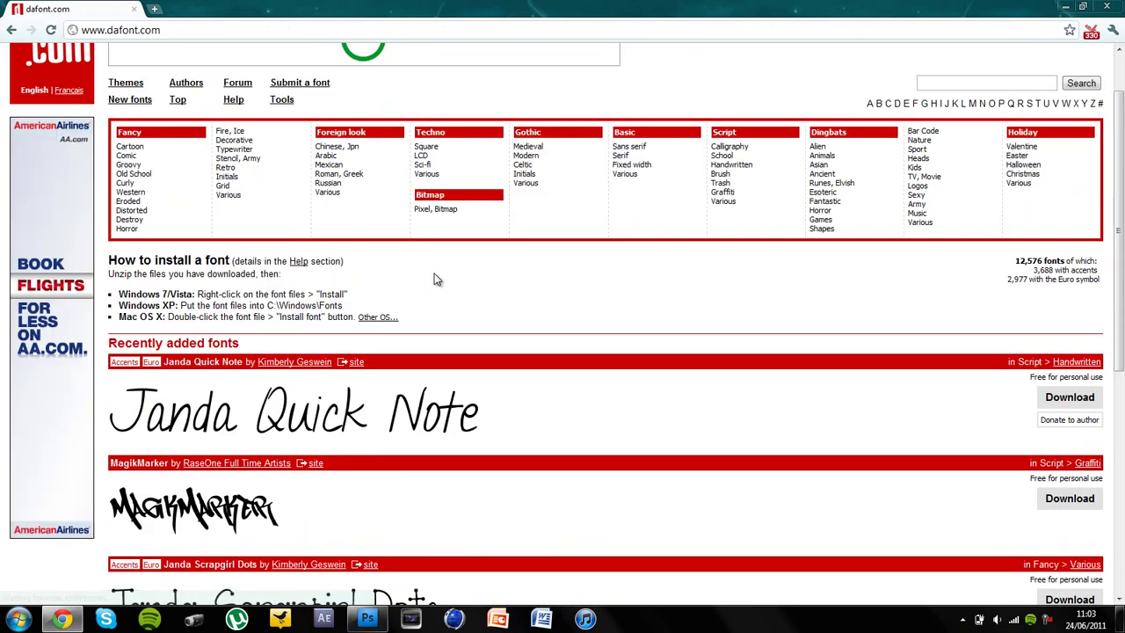
right_click(747, 201)
left_click(752, 202)
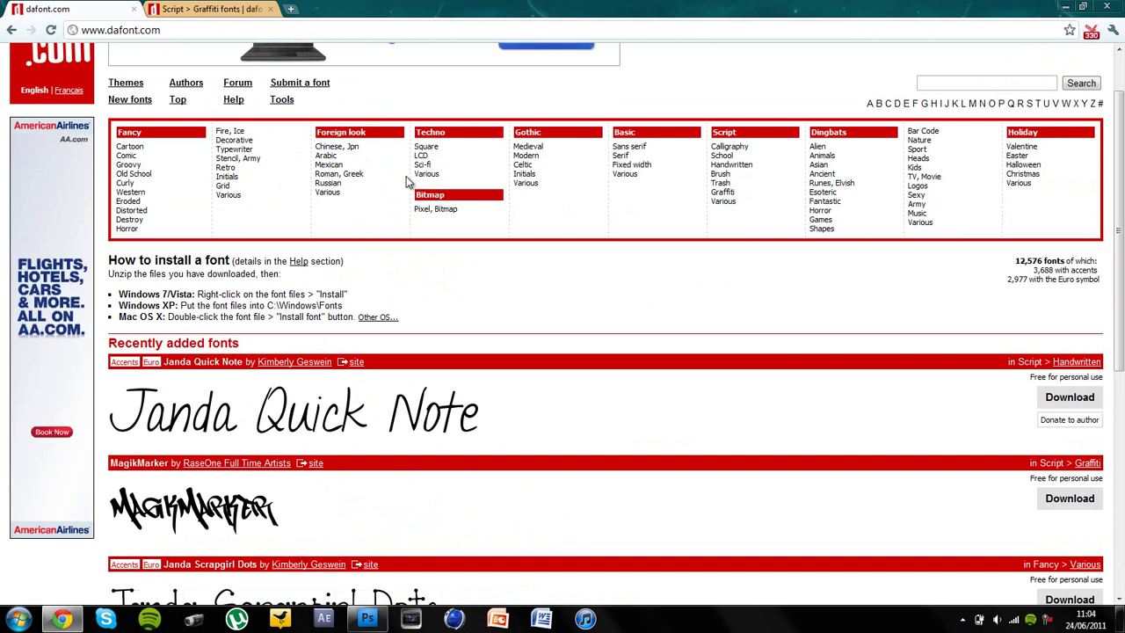
Step: Browse down through the Techno Sci-fi font list
left_click(439, 168)
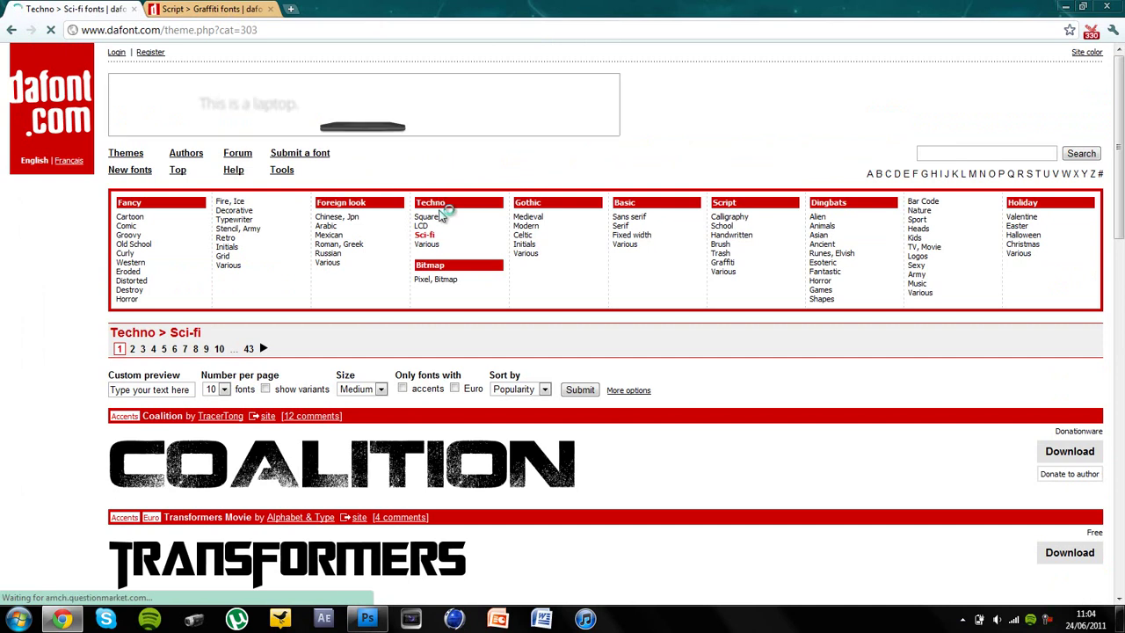
scroll(450, 202, "down", 2)
scroll(453, 200, "down", 7)
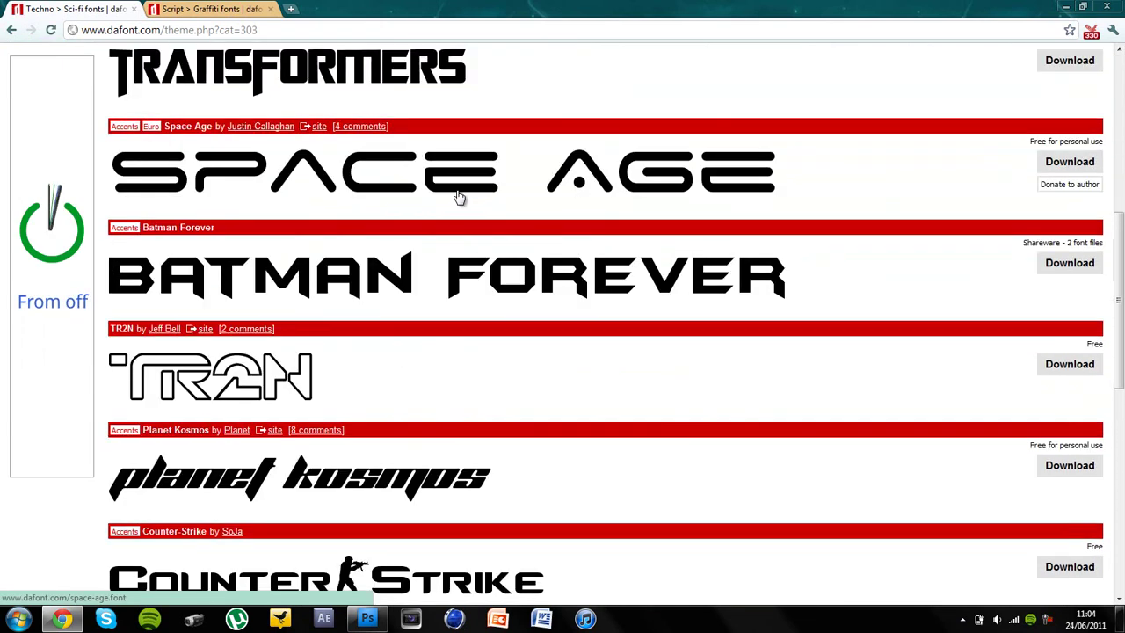
scroll(459, 196, "down", 2)
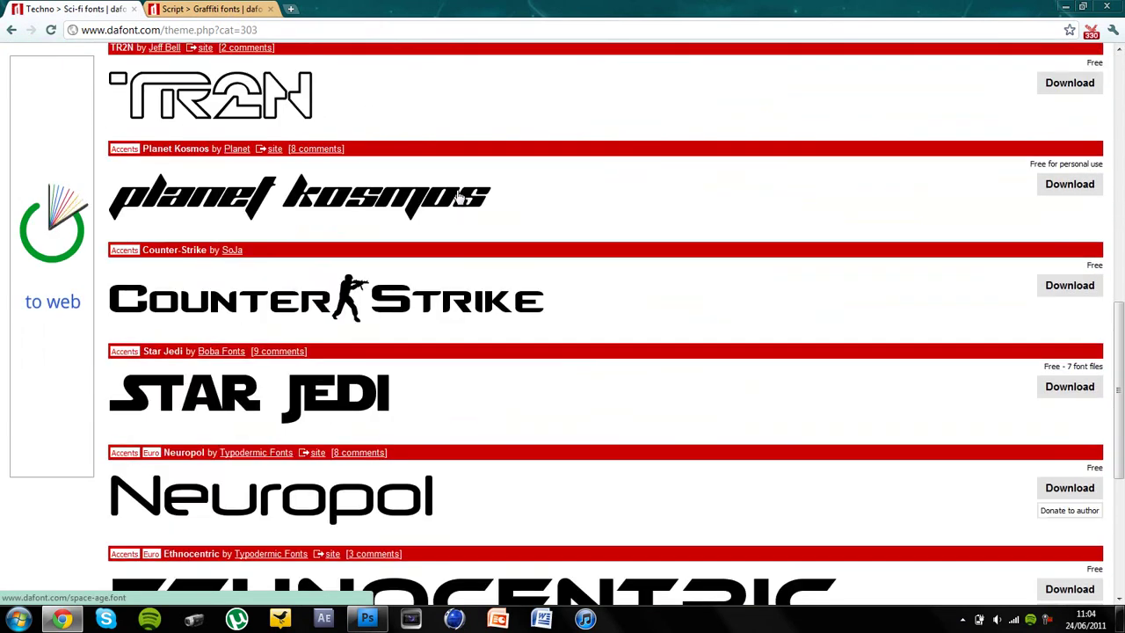
scroll(459, 197, "down", 1)
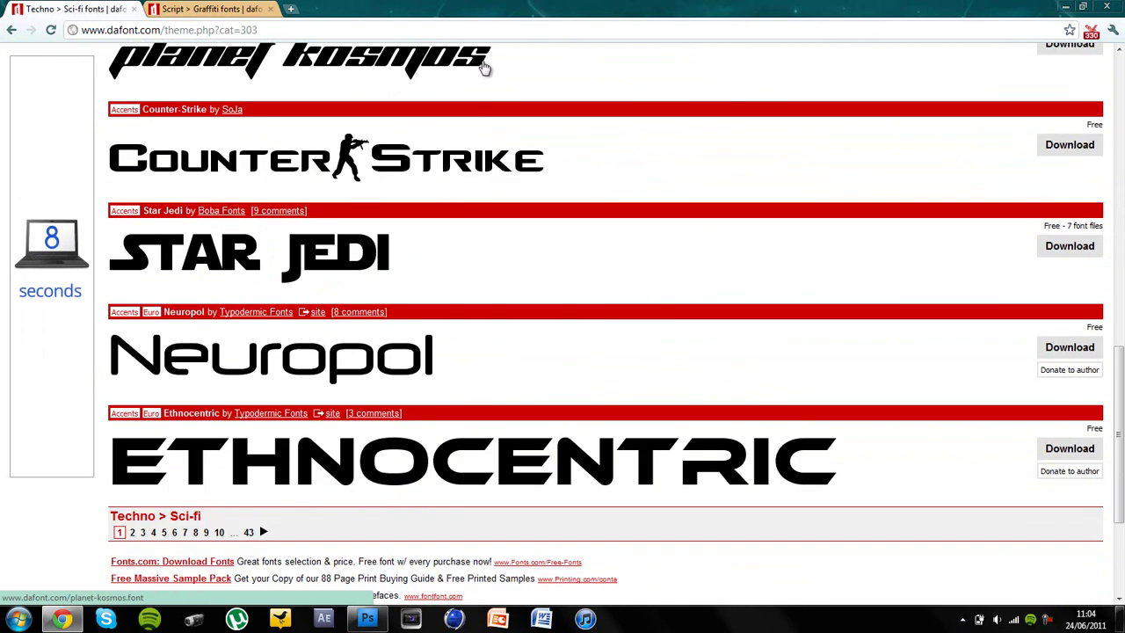
Step: Browse the Graffiti fonts tab, then place the cursor in the DaFont search box
left_click(248, 7)
scroll(326, 182, "down", 4)
scroll(334, 181, "down", 4)
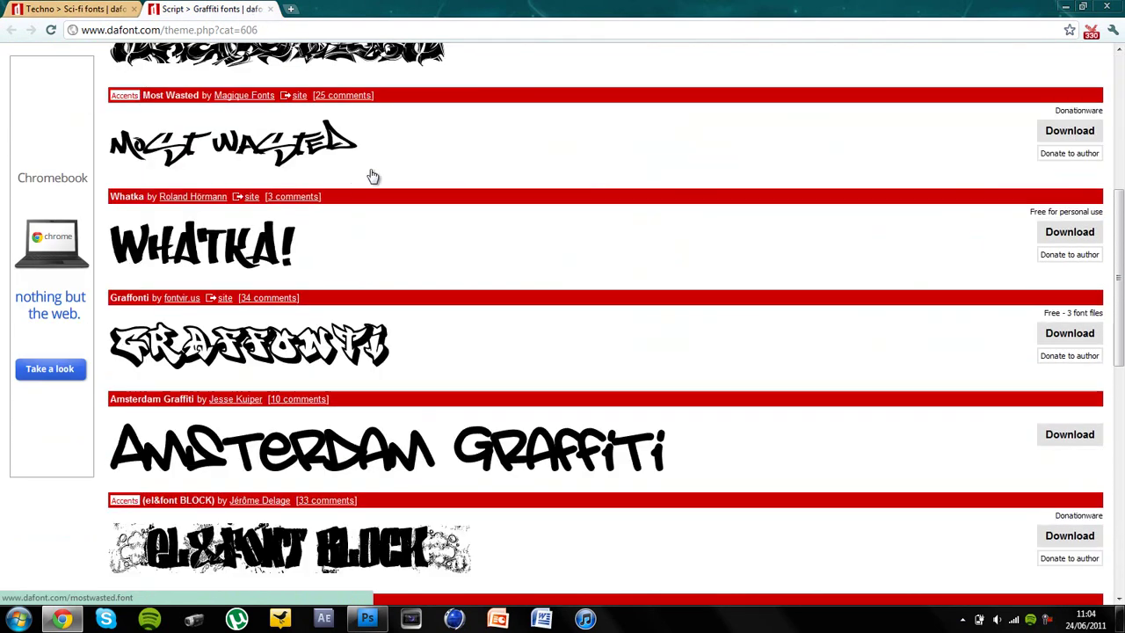
scroll(372, 175, "down", 2)
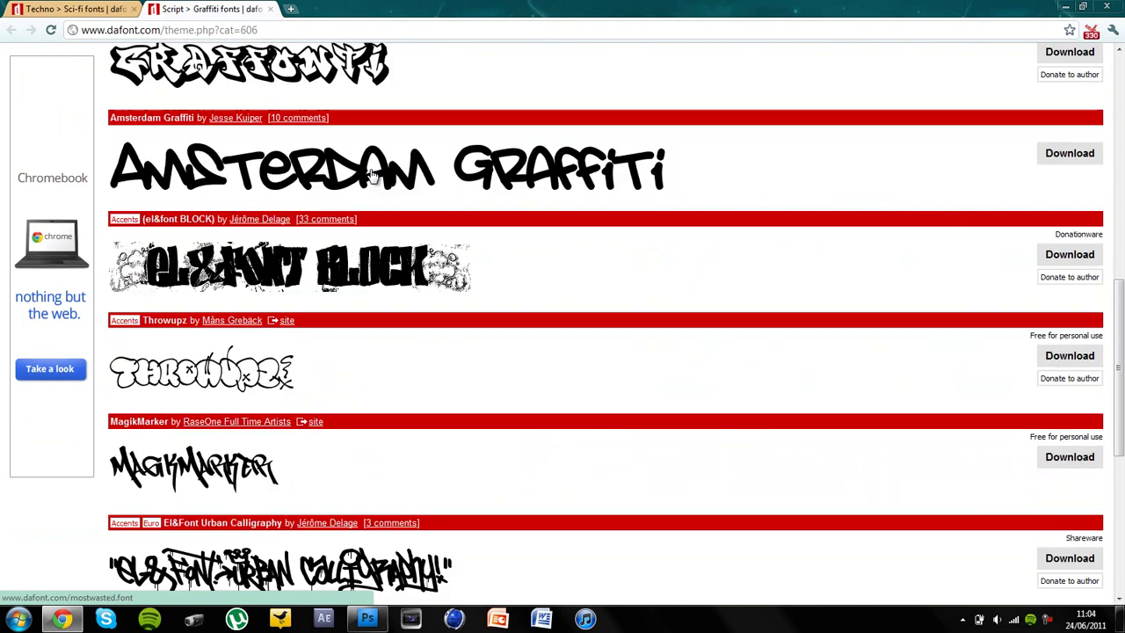
scroll(371, 176, "up", 15)
scroll(330, 466, "down", 1)
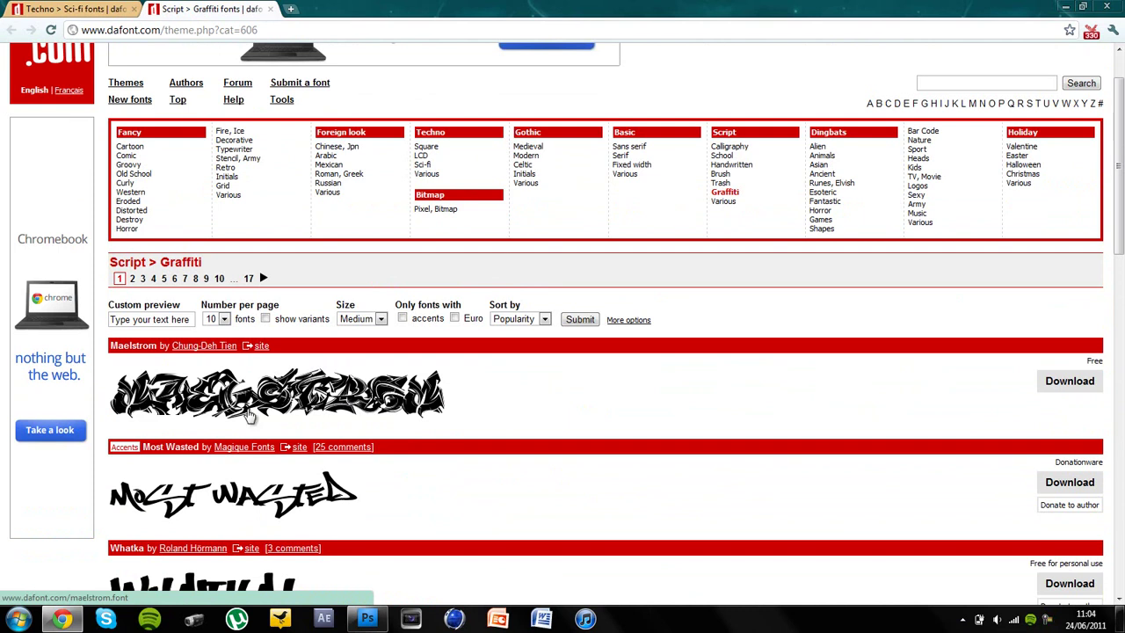
scroll(297, 412, "down", 2)
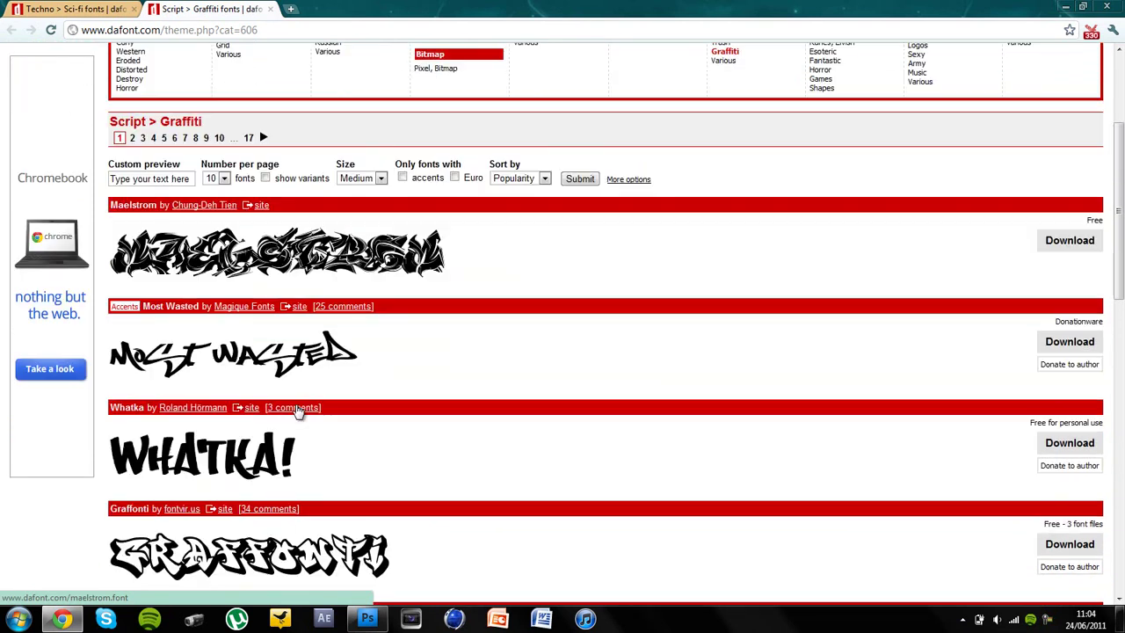
scroll(297, 412, "down", 2)
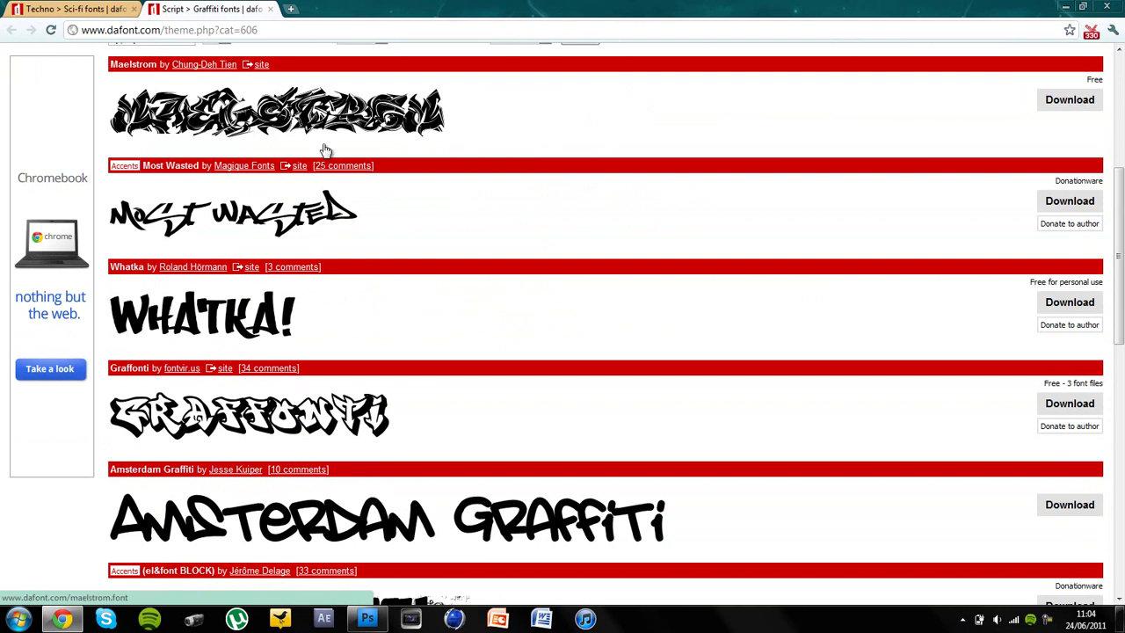
scroll(326, 175, "down", 4)
scroll(350, 230, "up", 10)
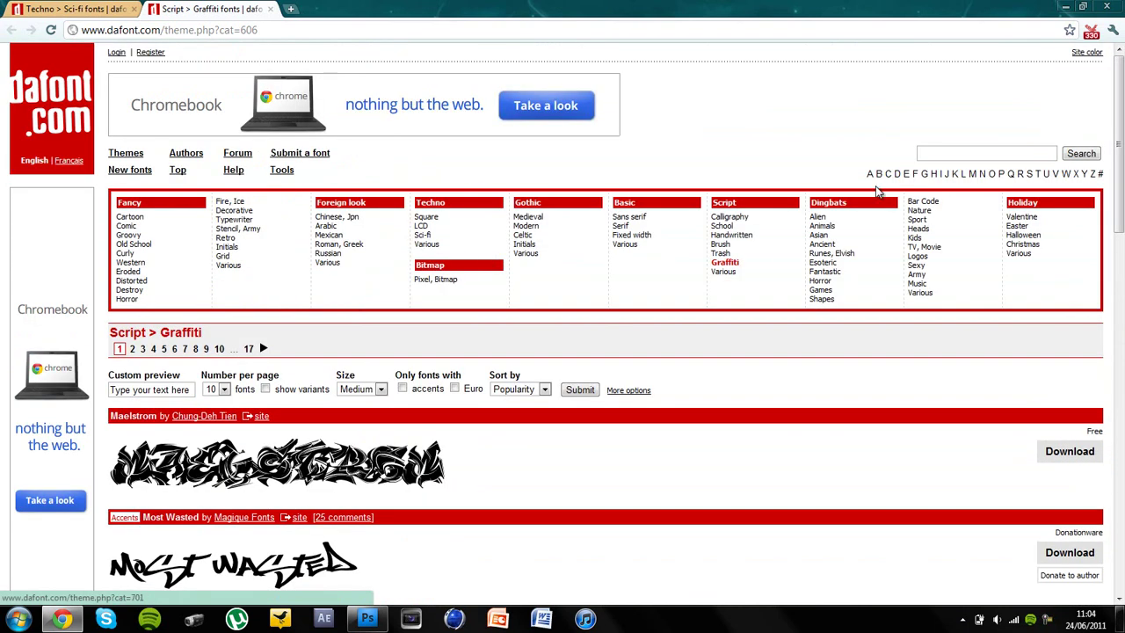
left_click(926, 153)
Step: Type 'sty' in the DaFont search, then create a new 1920×1080 Photoshop document
type("sty")
key("alt+Tab")
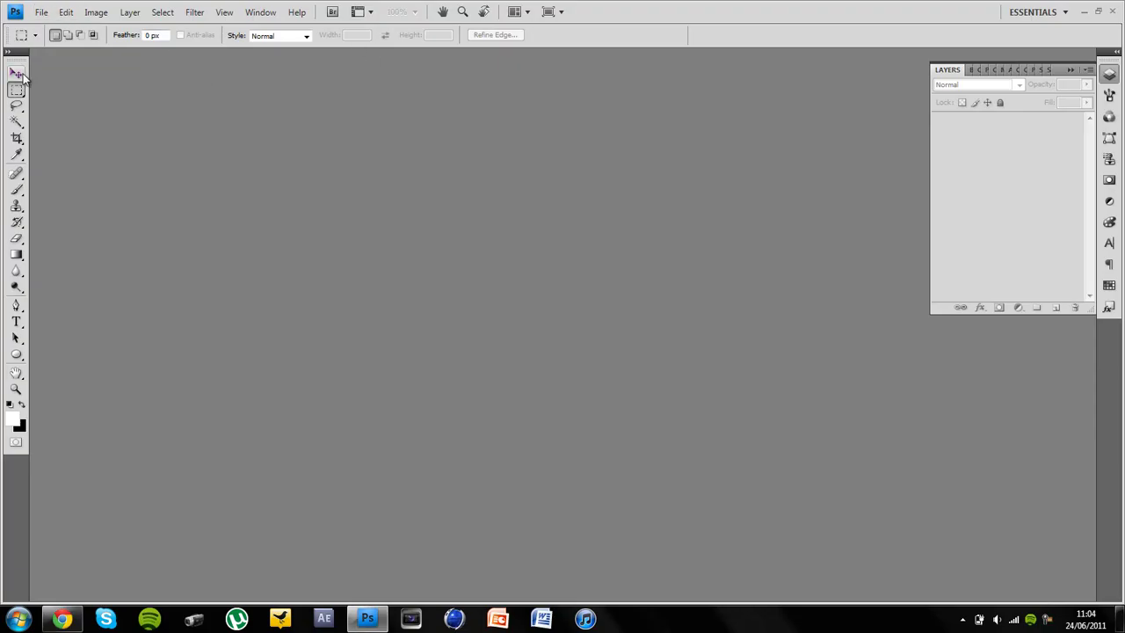
key("ctrl+n")
key("Tab")
key("Tab")
type("1920")
key("Tab")
key("Tab")
type("1080")
key("Return")
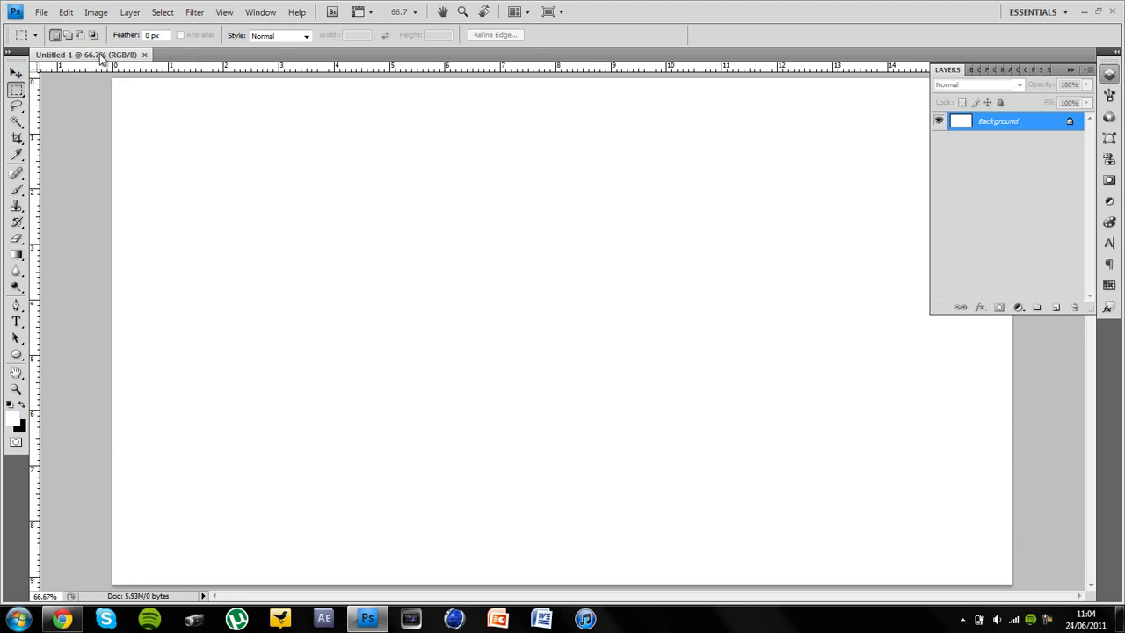
Step: Hide the rulers and start a text layer in the Sick Capital Vice font
key("ctrl+r")
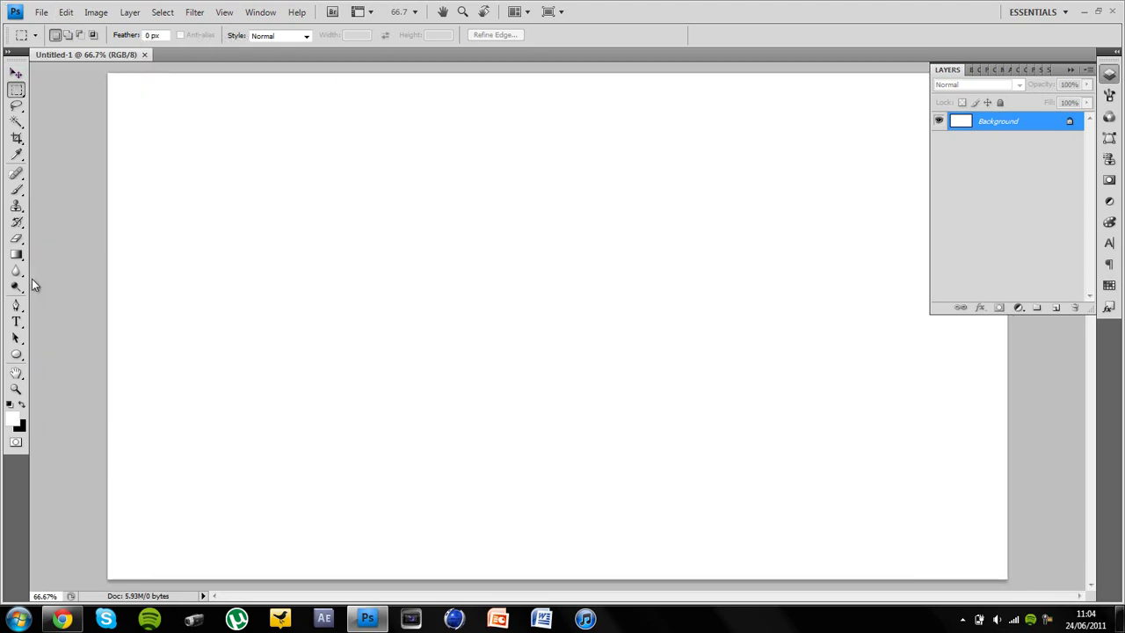
left_click(16, 323)
left_click(149, 35)
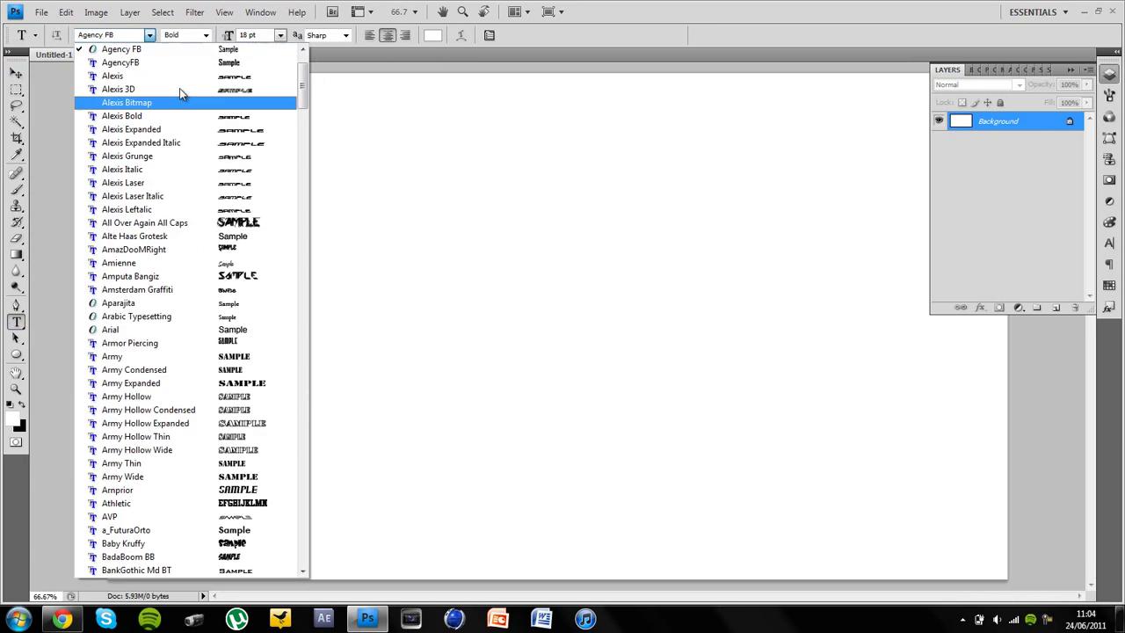
left_click_drag(301, 88, 282, 410)
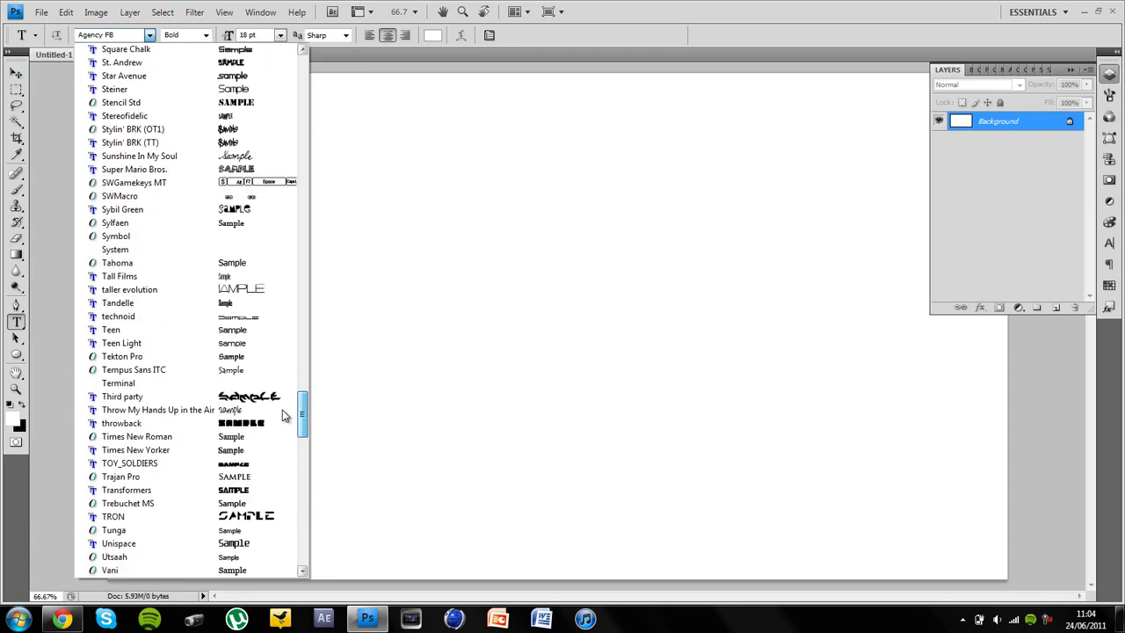
left_click_drag(283, 413, 286, 371)
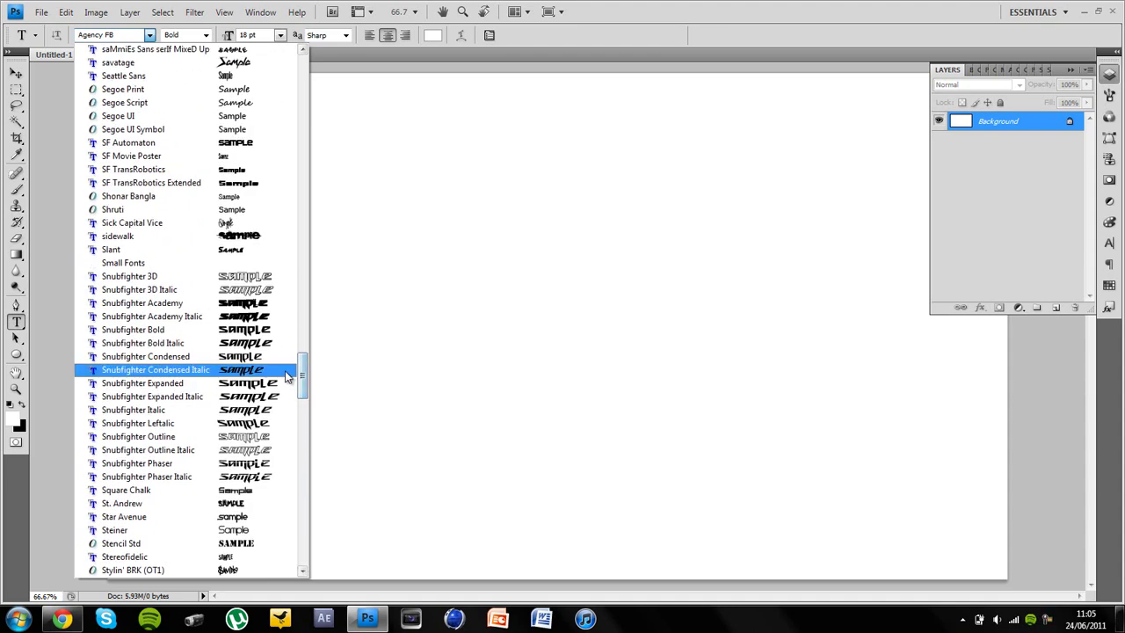
left_click(211, 223)
left_click(451, 325)
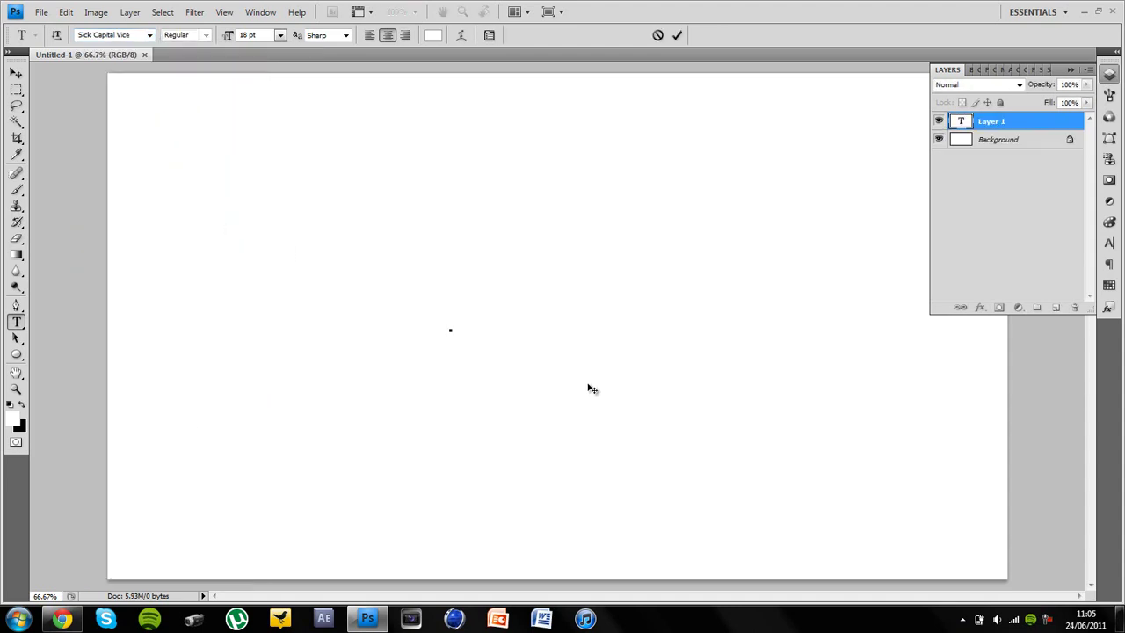
Step: Enter the text, recolour it from white to black, and commit the layer
type("Sick")
key("ctrl+a")
left_click(431, 35)
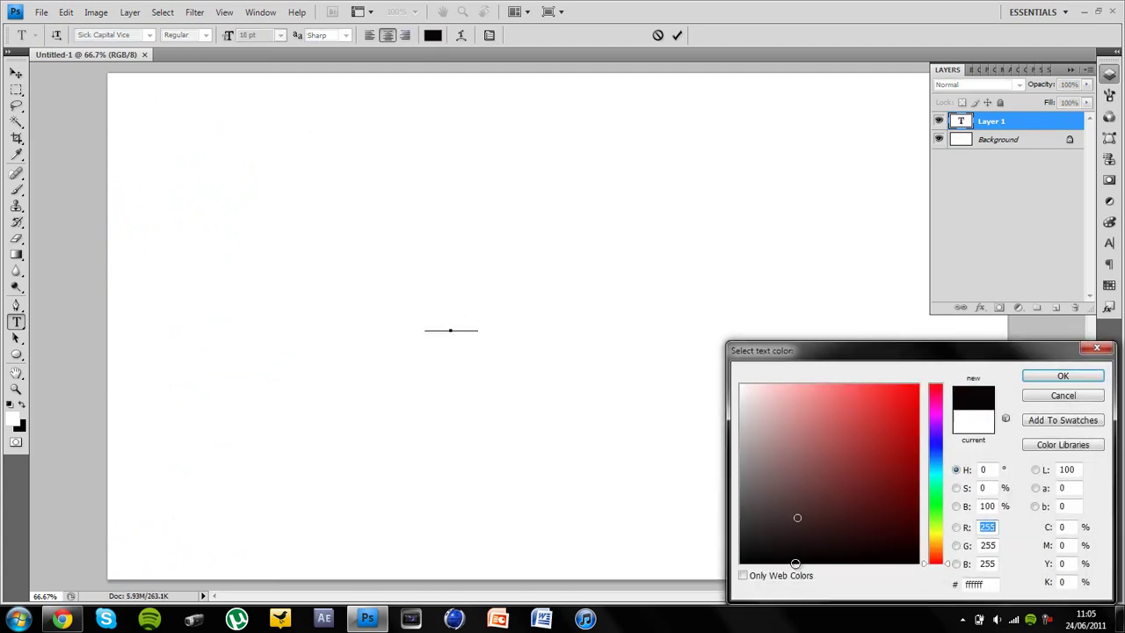
left_click(1062, 375)
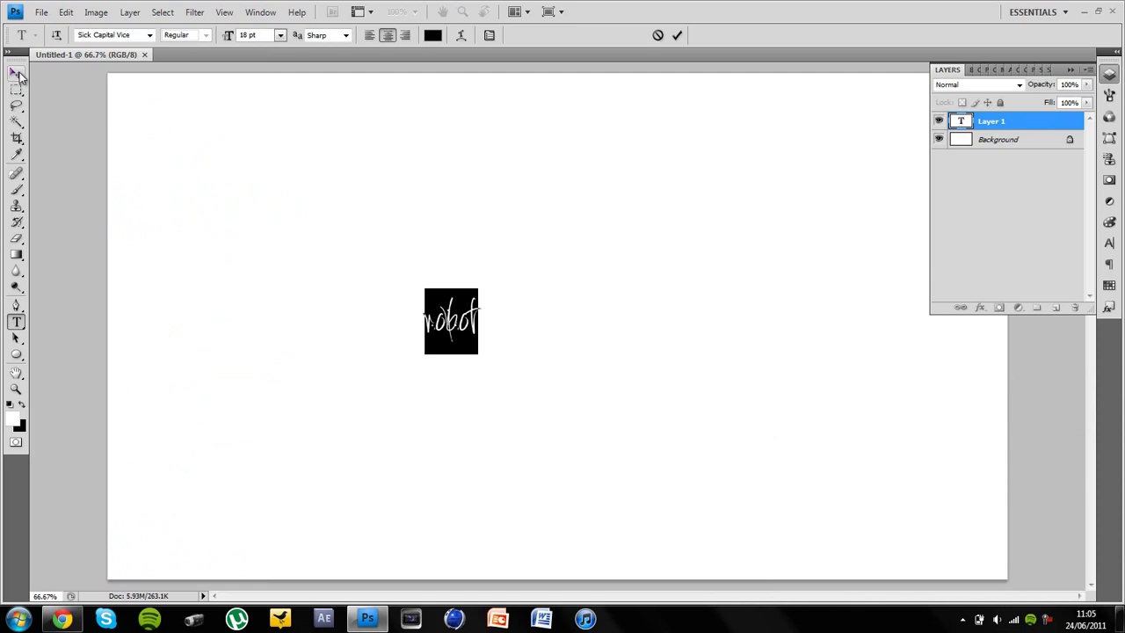
left_click(18, 74)
left_click(17, 323)
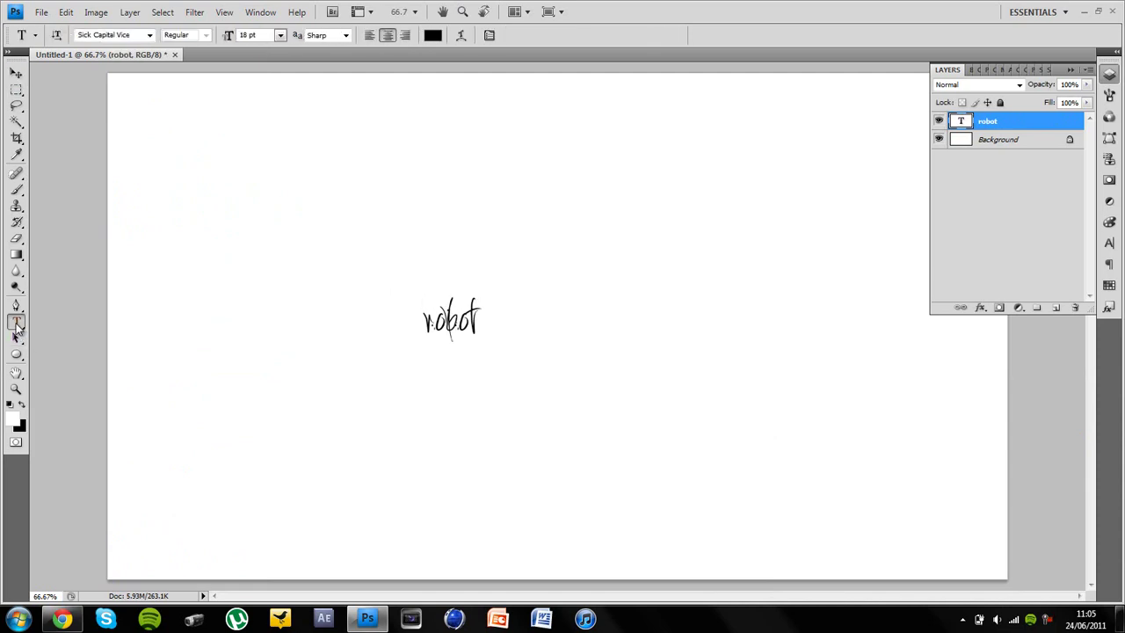
Step: Resize the robot text to 72 pt and move it to the upper-left
right_click(397, 328)
left_click(474, 11)
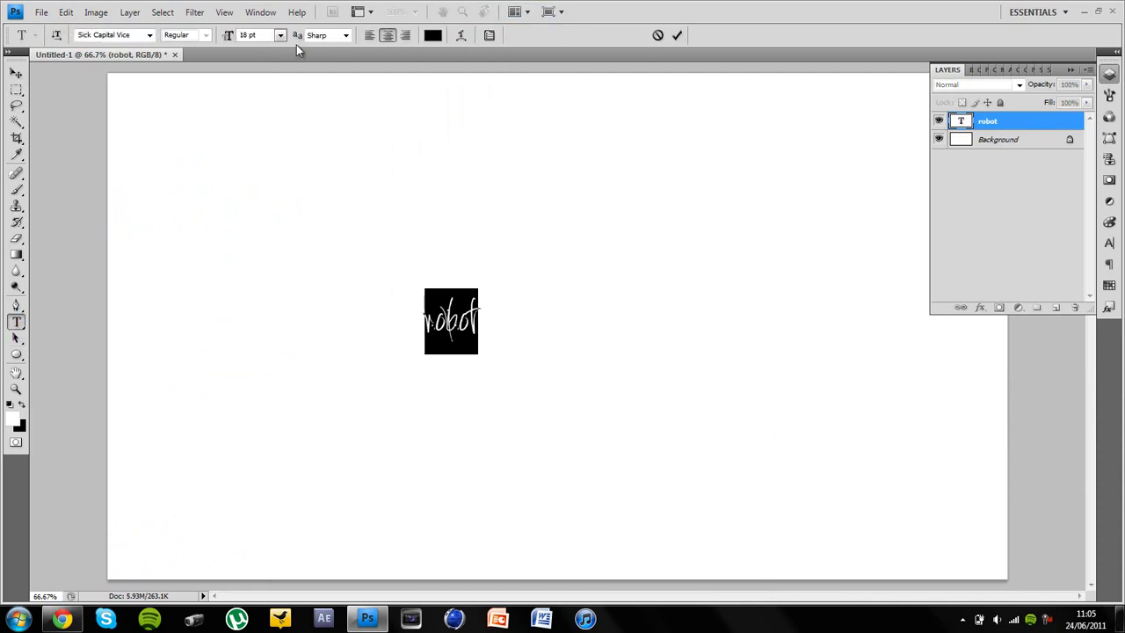
left_click(281, 35)
left_click(280, 273)
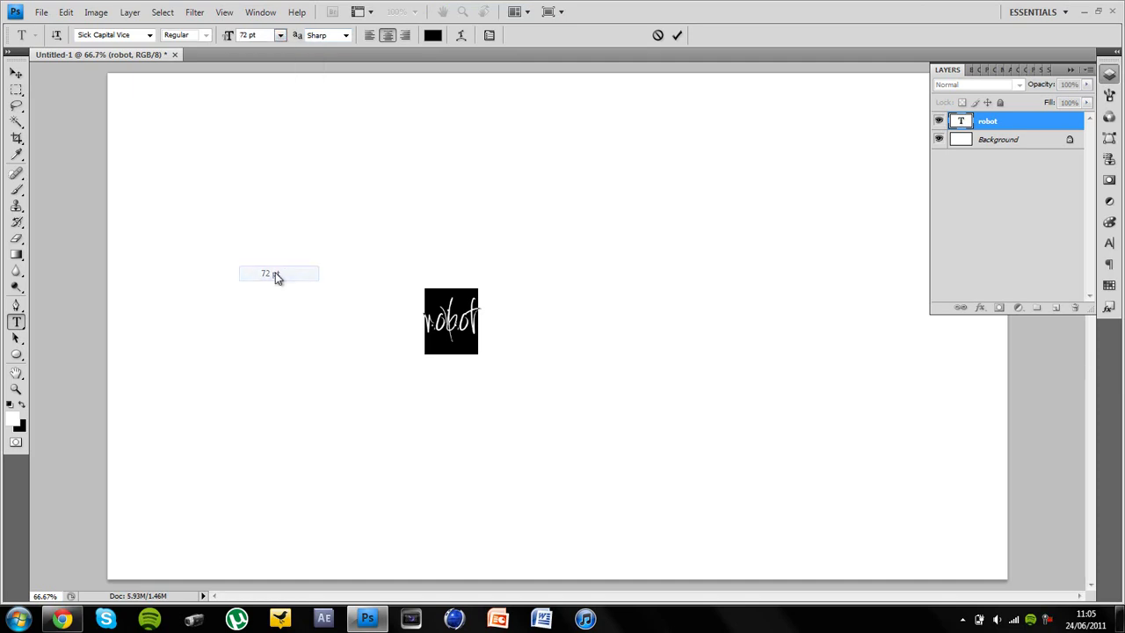
left_click(17, 74)
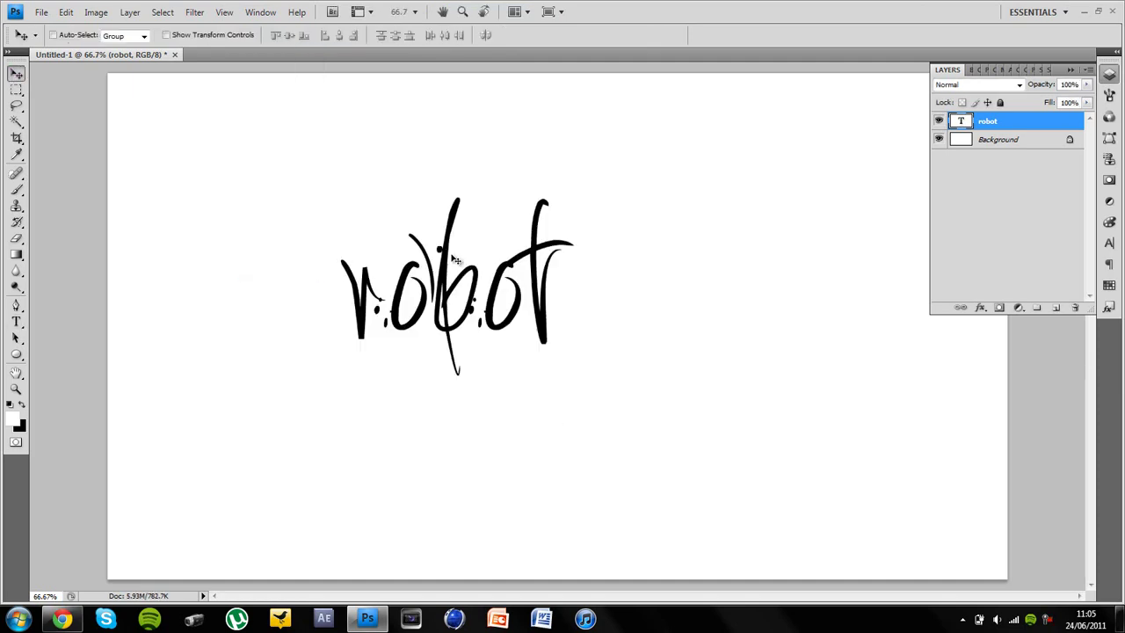
left_click_drag(471, 266, 295, 166)
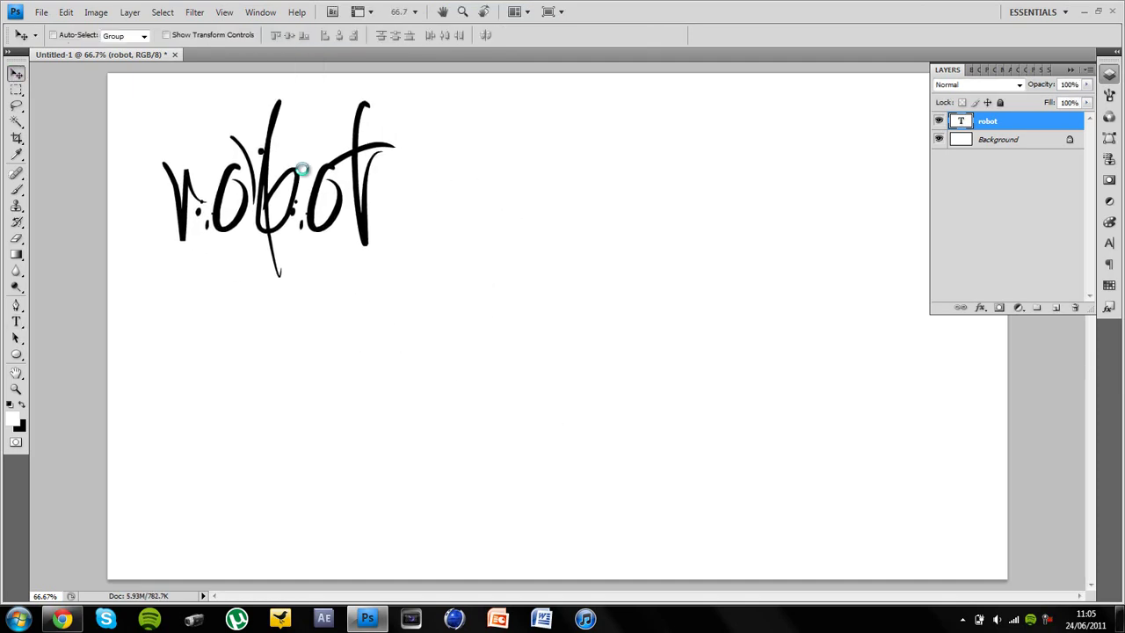
left_click(16, 321)
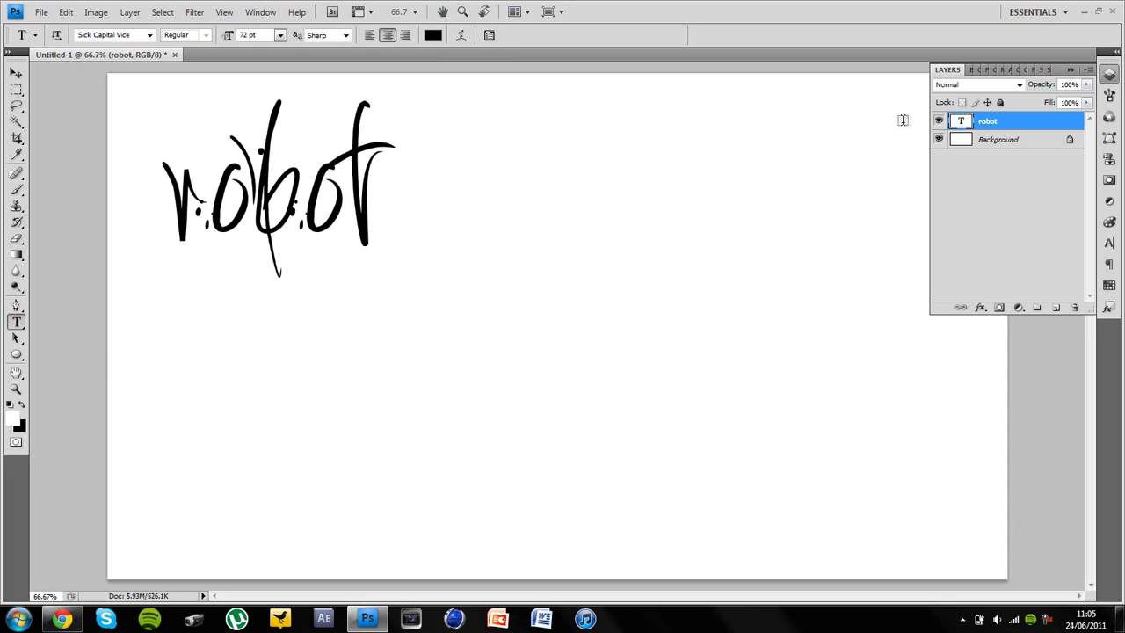
Step: Hide the robot layer and type 'Robot' in Perfect Dark (BRK) at the centre, nudged down
left_click(938, 121)
left_click(562, 333)
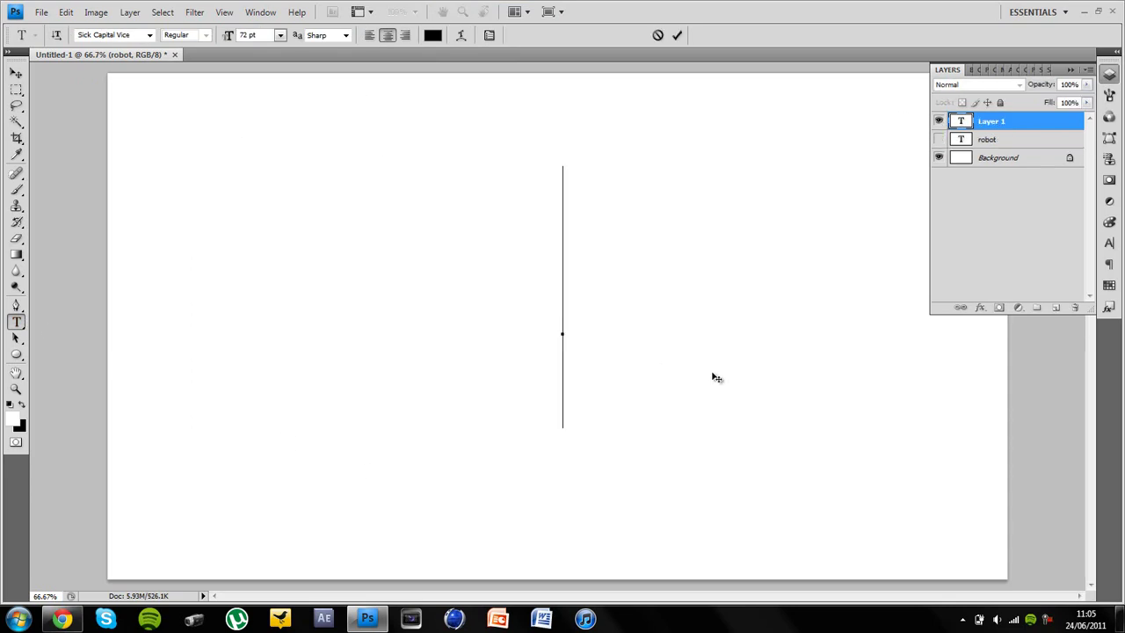
left_click(150, 35)
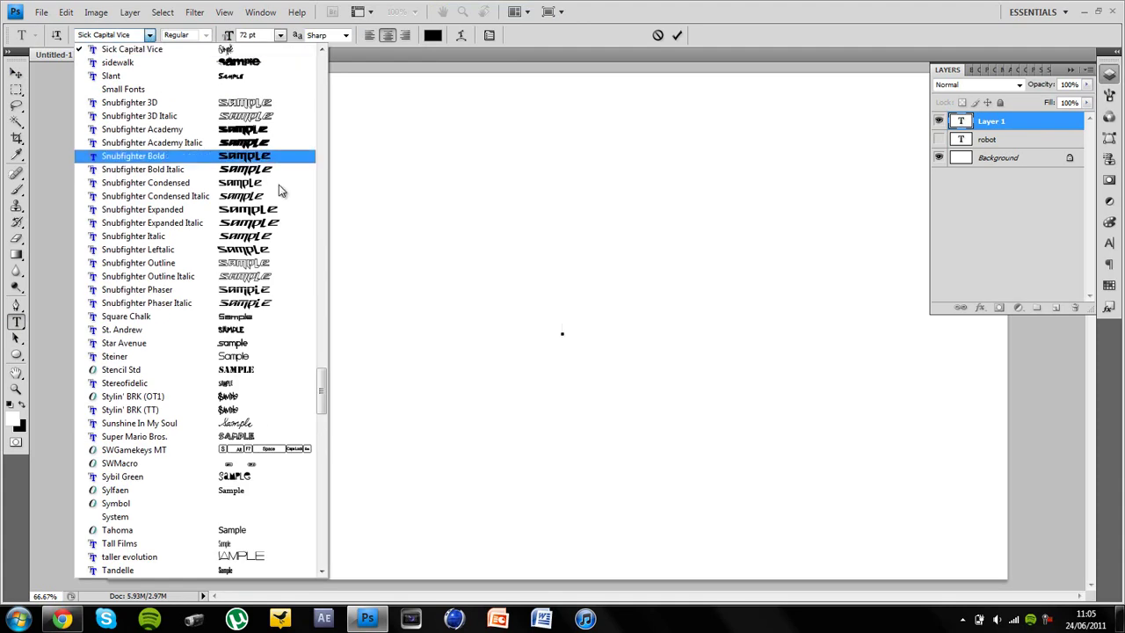
left_click_drag(325, 385, 321, 319)
left_click(286, 369)
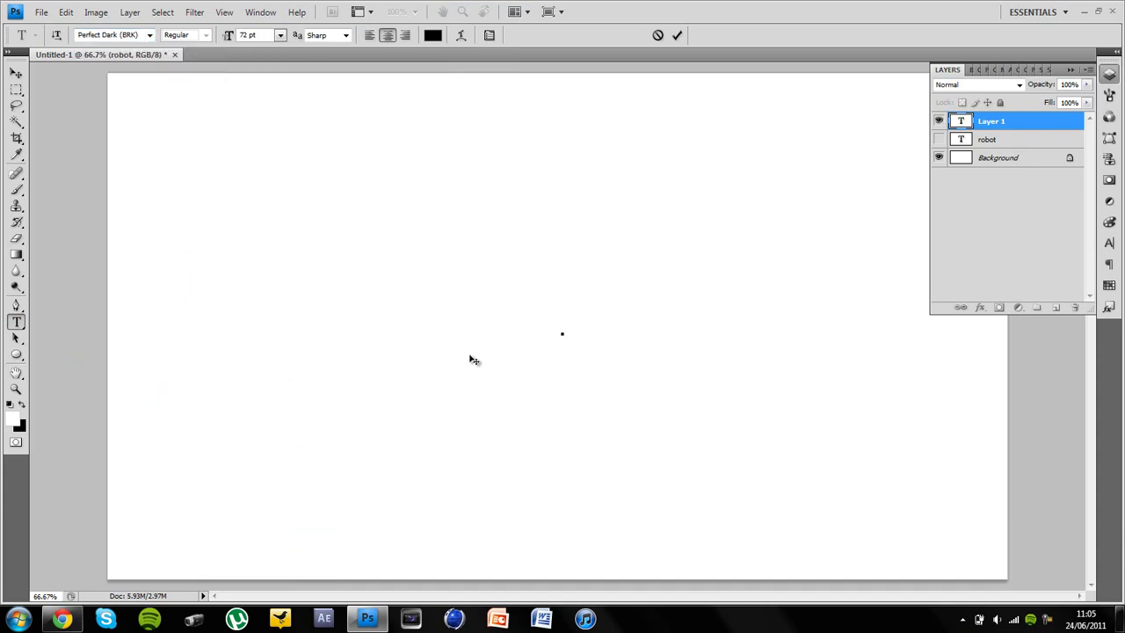
type("Robot")
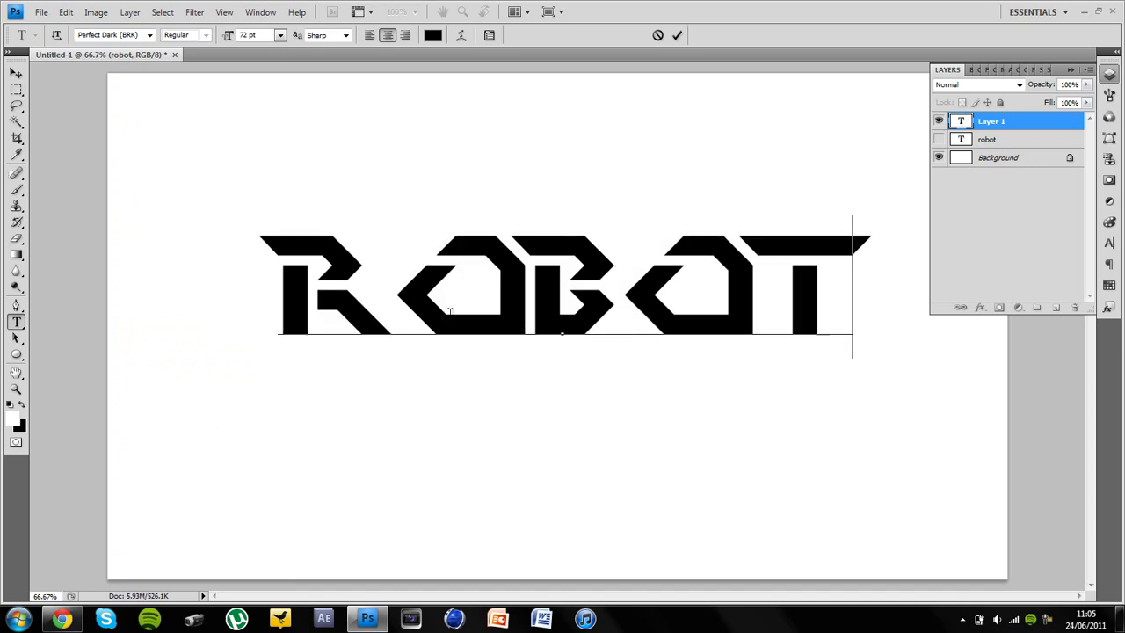
left_click(16, 73)
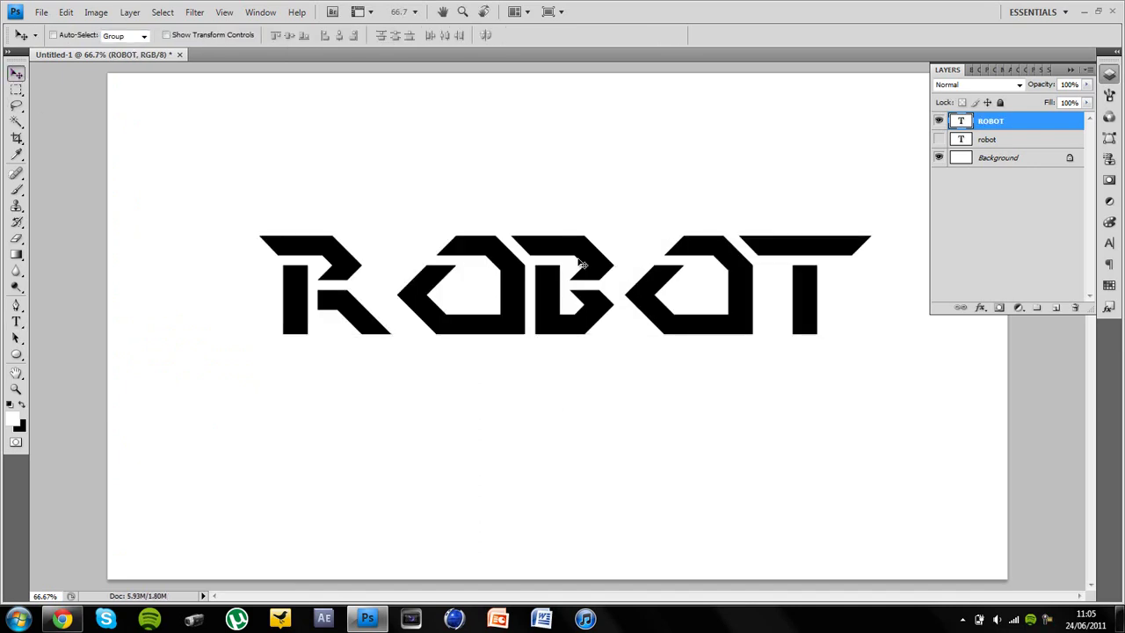
left_click_drag(578, 269, 571, 288)
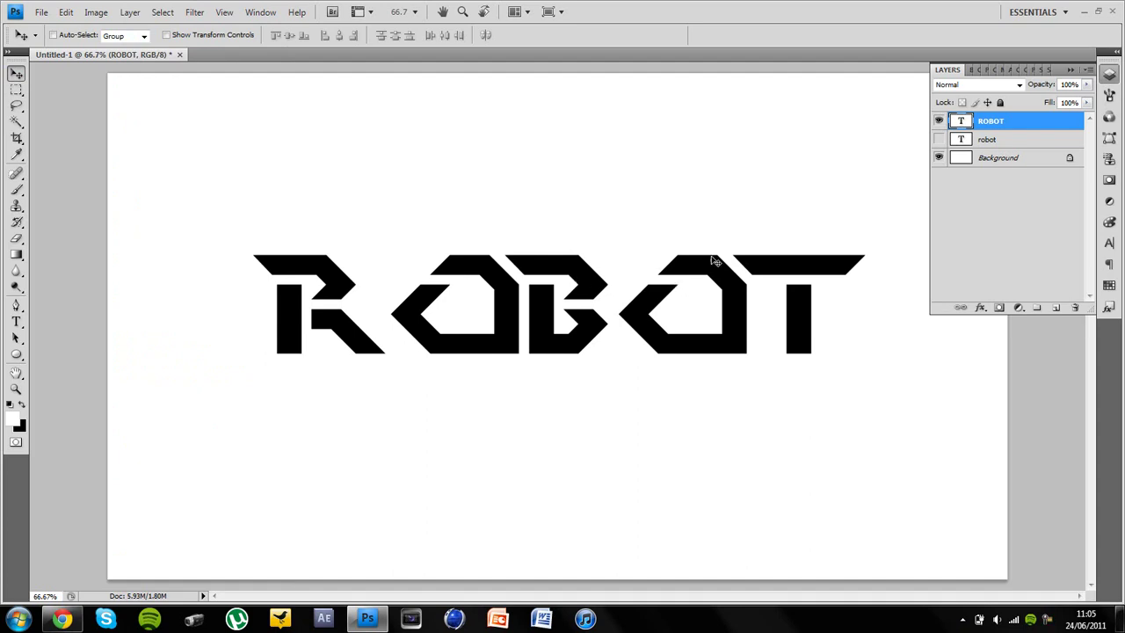
Step: Rasterize the ROBOT layer and stretch a thin strip of the second O's top left across the B
right_click(1010, 130)
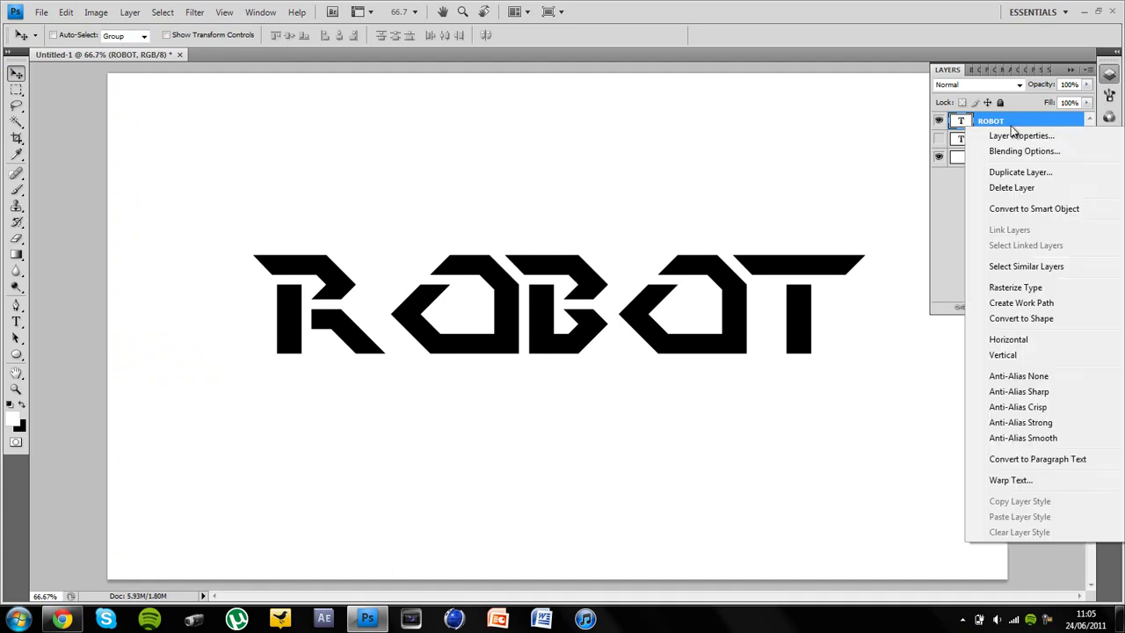
left_click(1007, 289)
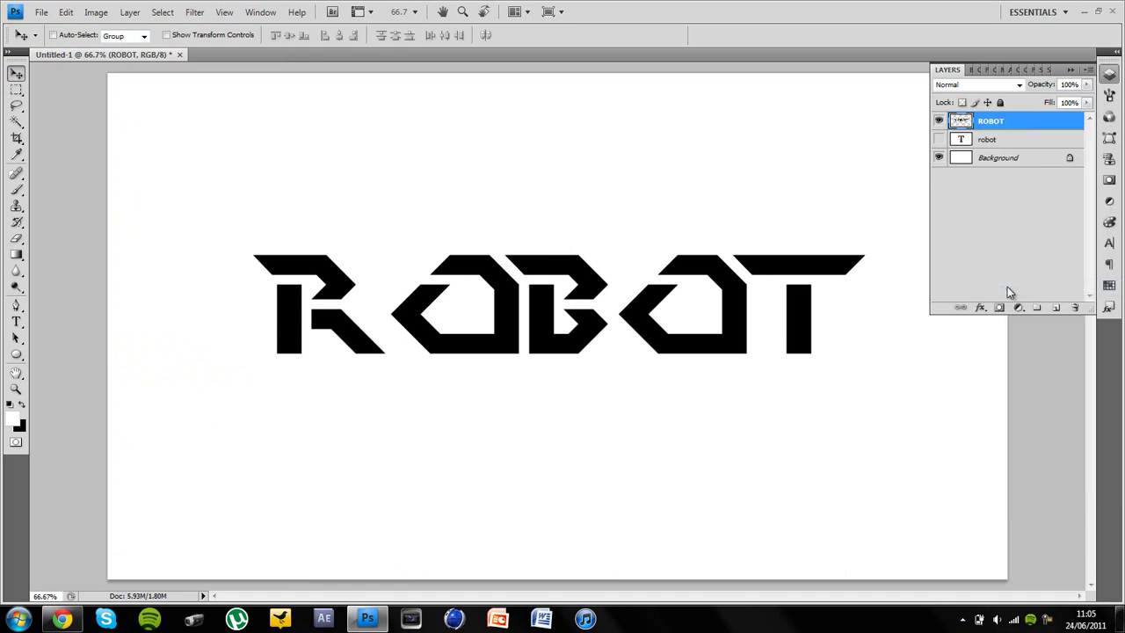
left_click(16, 91)
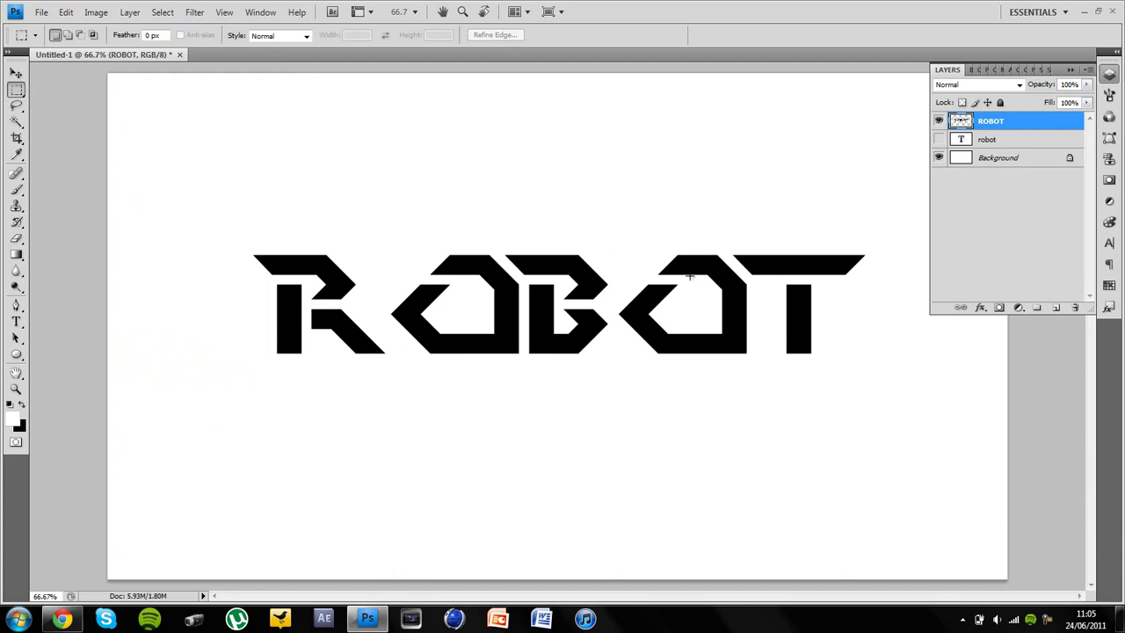
left_click_drag(677, 242, 680, 241)
key("ctrl+t")
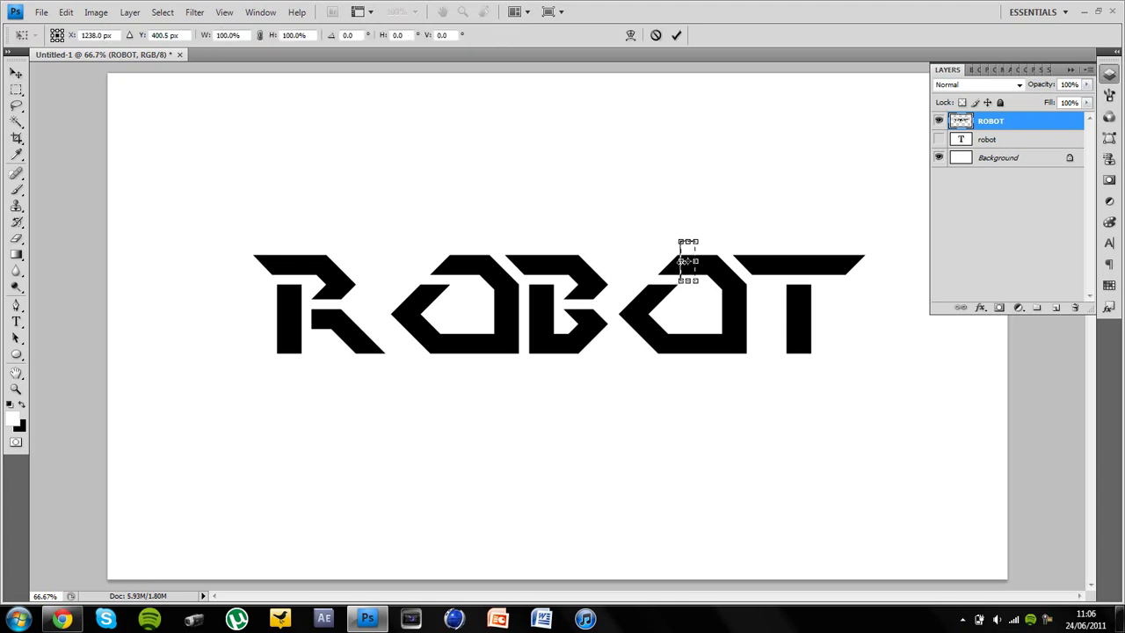
left_click_drag(670, 261, 458, 252)
key("m")
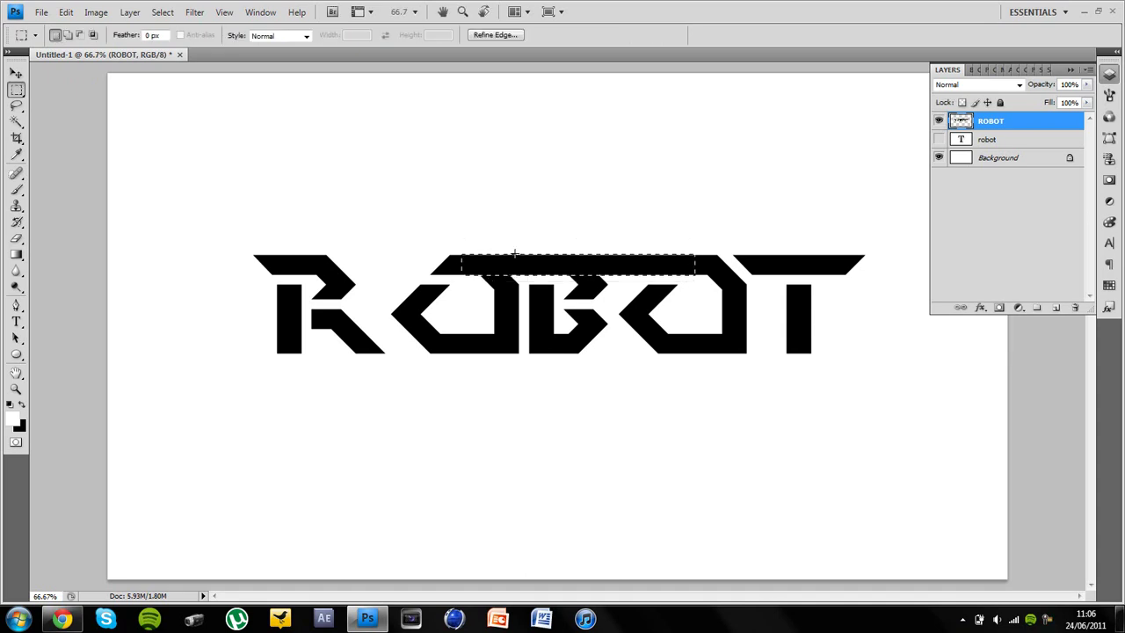
left_click(528, 232)
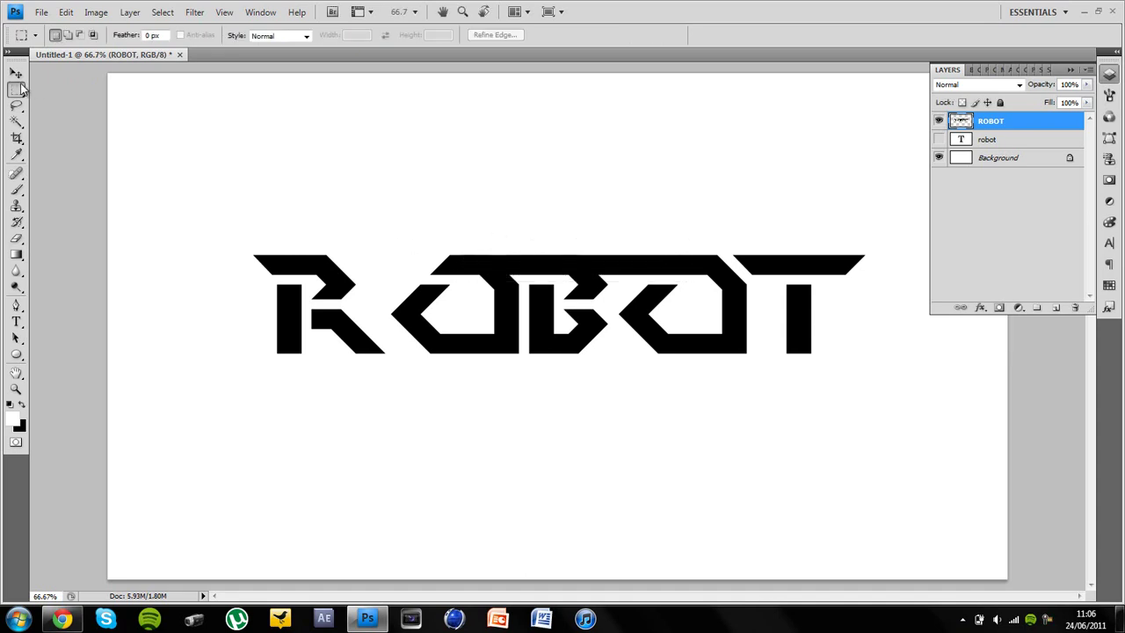
Step: Lasso the R, cut it onto Layer 1, and move it right against the O
left_click(17, 106)
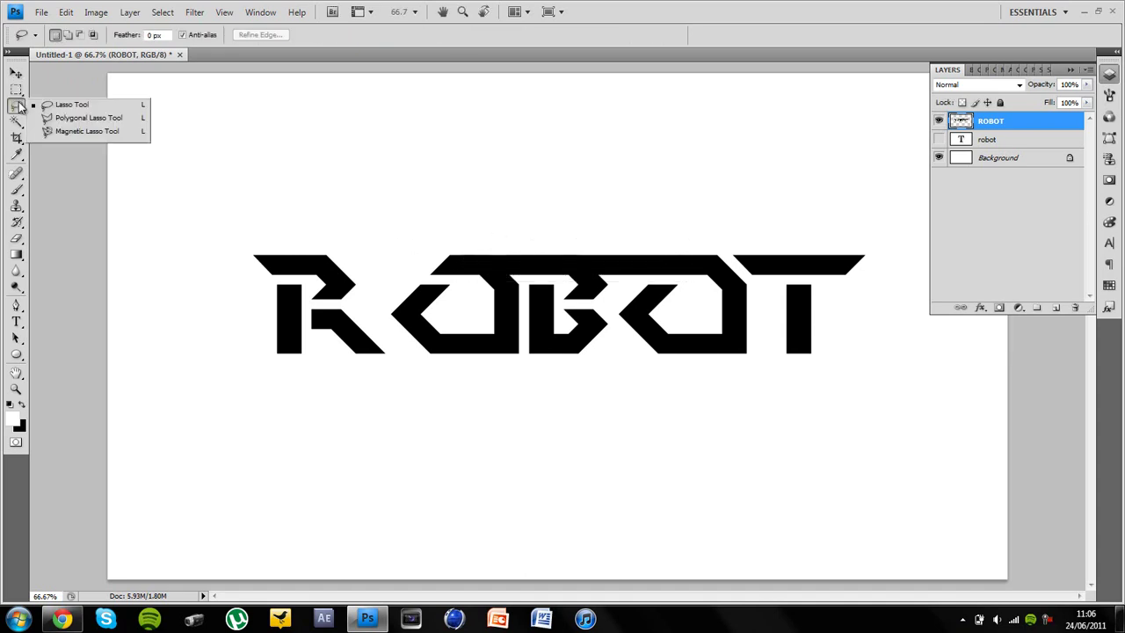
mouse_move(187, 254)
left_mouse_down()
mouse_move(211, 377)
mouse_move(314, 395)
mouse_move(396, 355)
left_mouse_up()
mouse_move(379, 295)
left_mouse_down()
mouse_move(376, 231)
mouse_move(352, 215)
left_mouse_up()
right_click(333, 268)
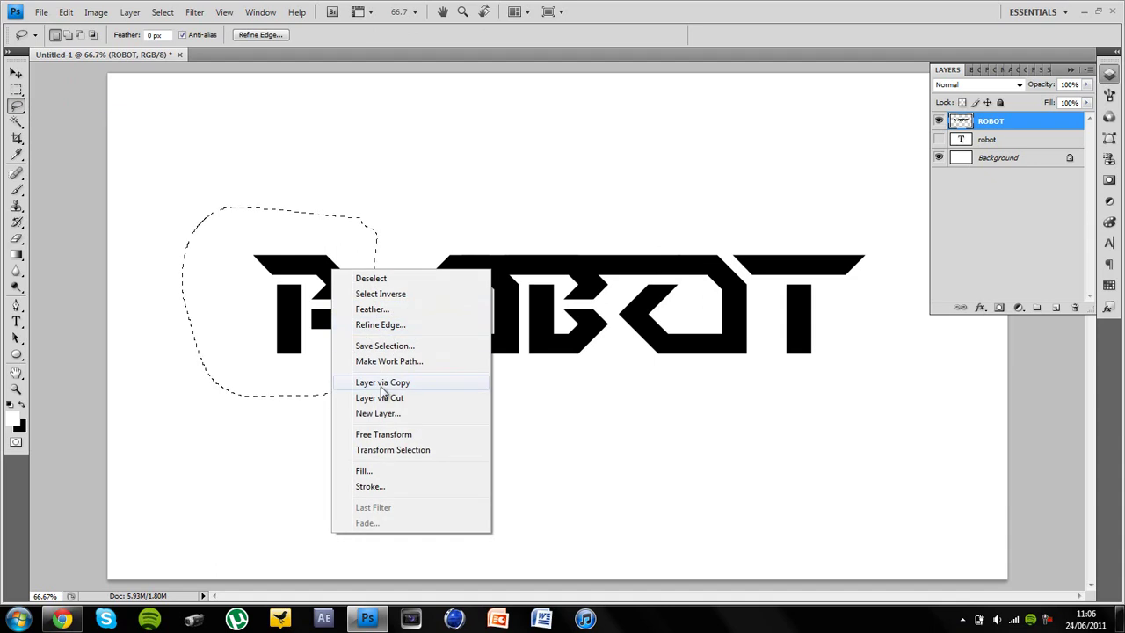
left_click(383, 398)
left_click(16, 73)
left_click_drag(262, 285, 294, 282)
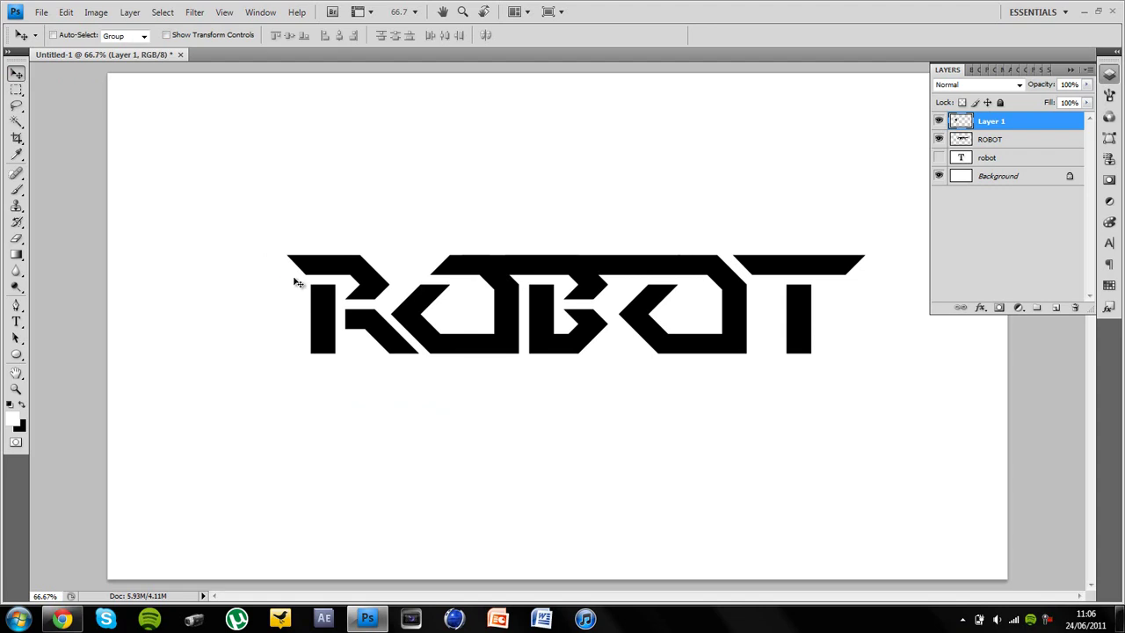
Step: Cut the T's vertical stem onto Layer 2 and shift it left
left_click(986, 140)
left_click(16, 90)
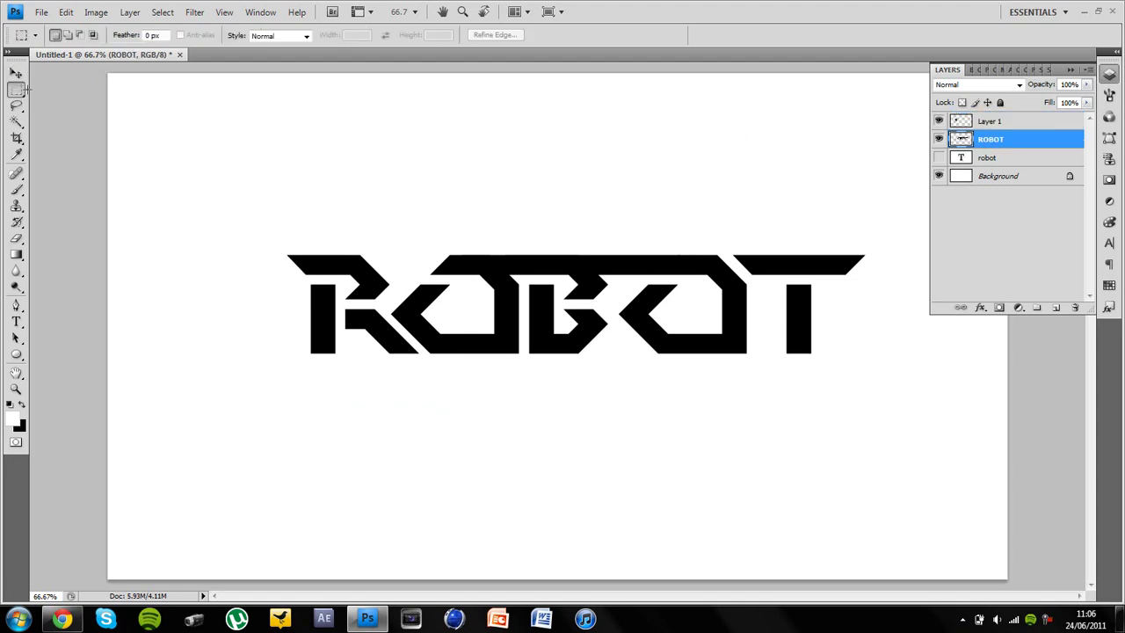
left_click_drag(769, 306, 770, 278)
right_click(794, 323)
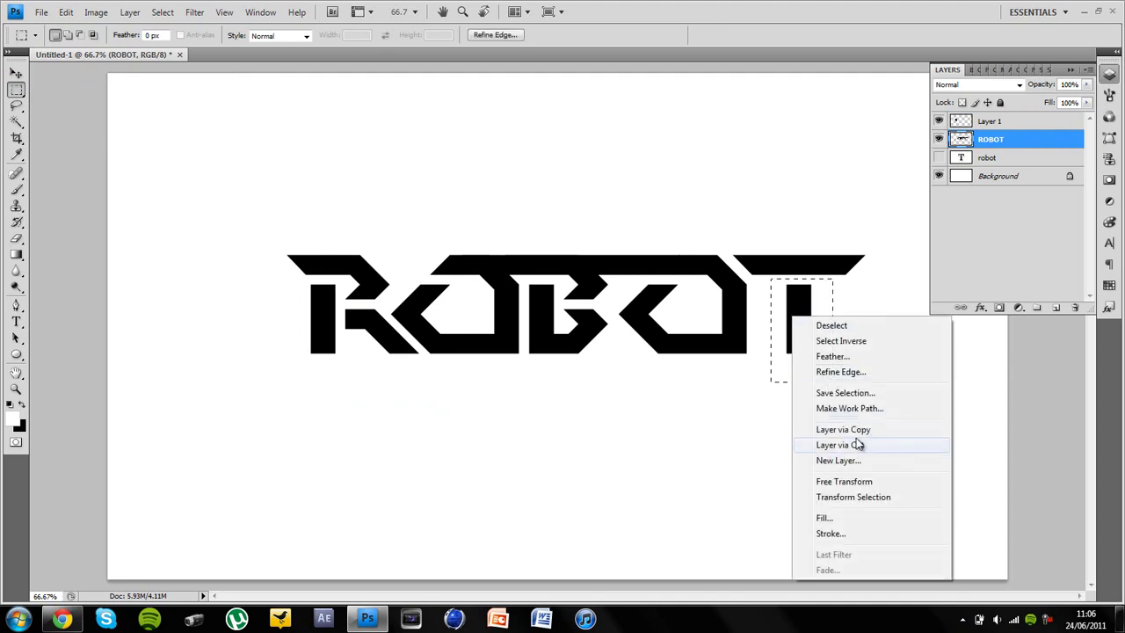
left_click(857, 445)
left_click(16, 73)
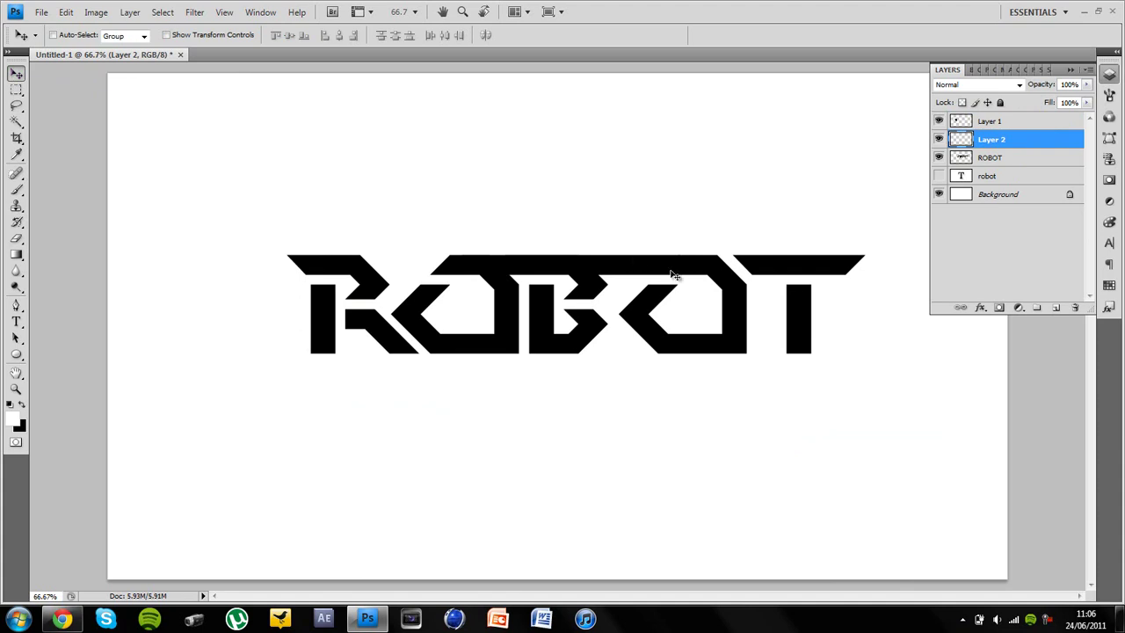
left_click_drag(789, 310, 763, 308)
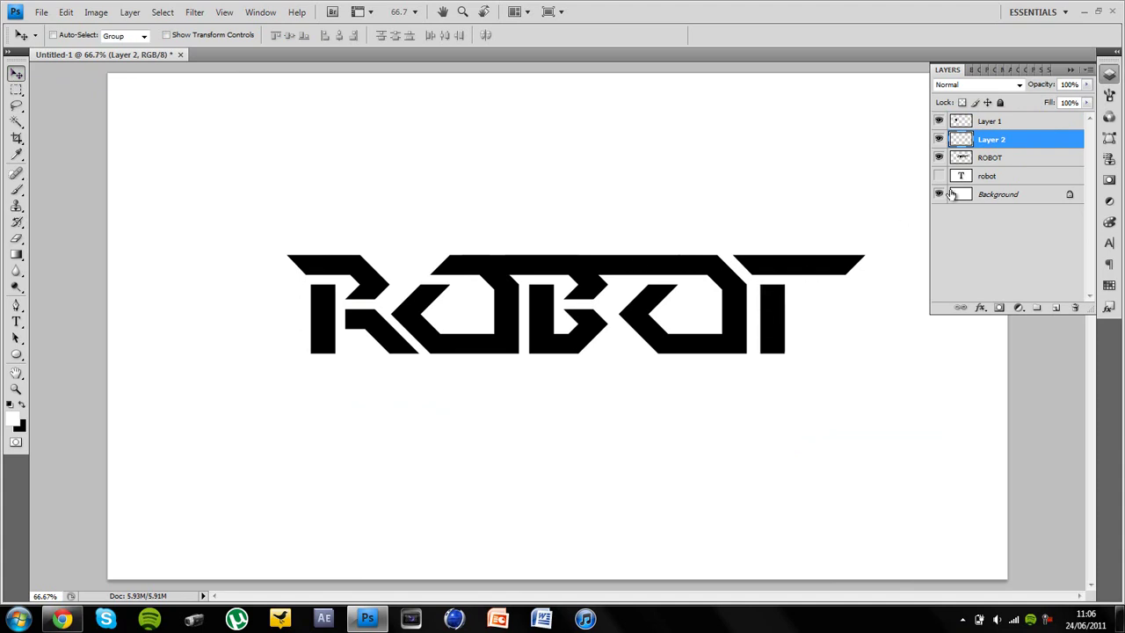
Step: Cut the T's right arm onto Layer 3 and slide it left onto the stem
left_click(976, 157)
left_click(17, 88)
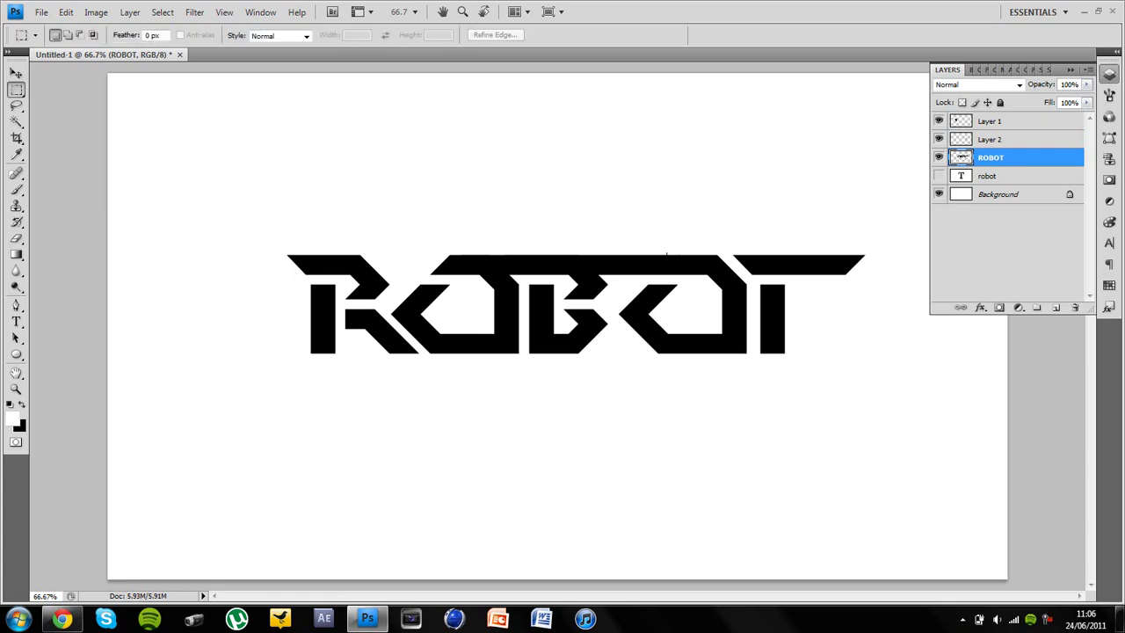
left_click_drag(772, 238, 782, 237)
left_click(820, 261)
left_click_drag(886, 283, 809, 224)
right_click(857, 269)
left_click(905, 396)
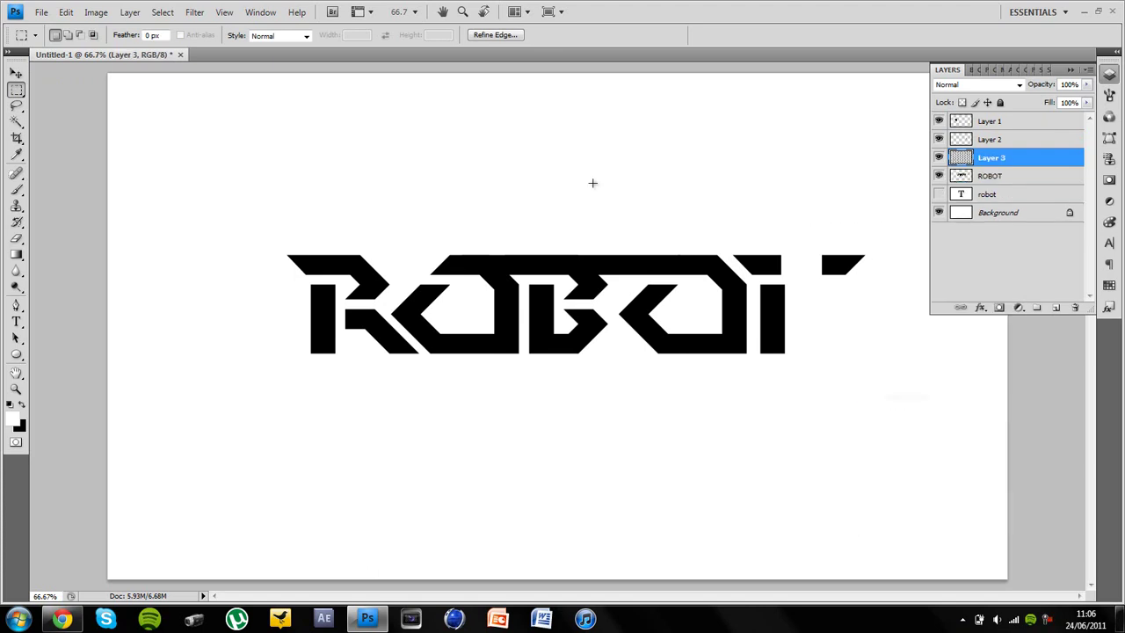
left_click(16, 73)
left_click_drag(749, 245, 717, 243)
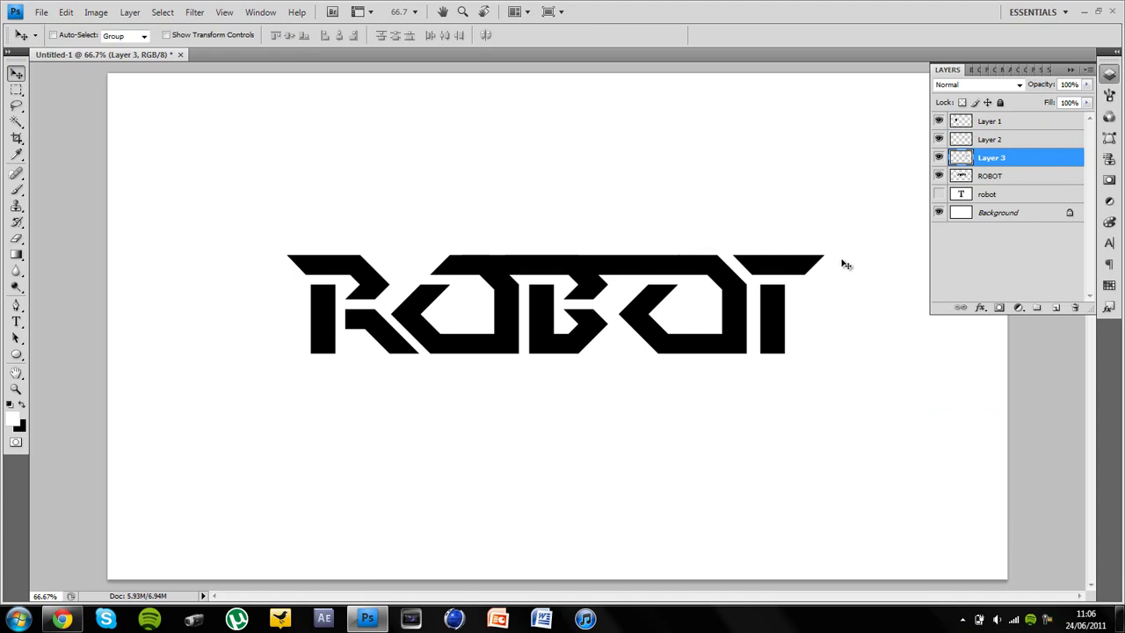
Step: Copy a thin strip of the ROBOT letters to Layer 4, nudge it, and duplicate it
left_click(1001, 175)
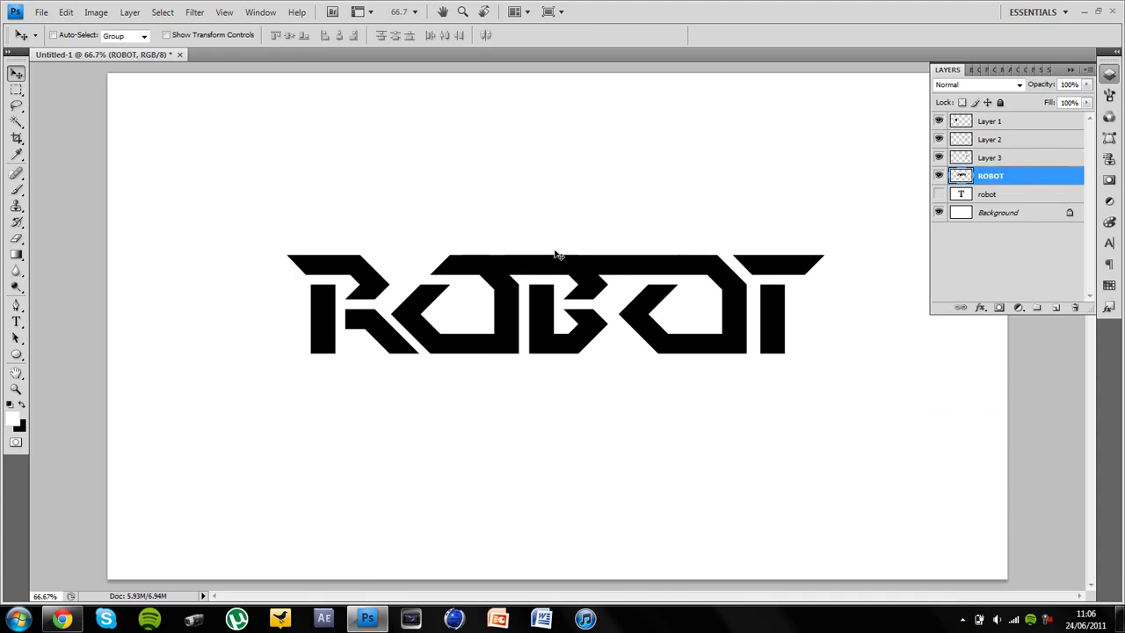
left_click(17, 89)
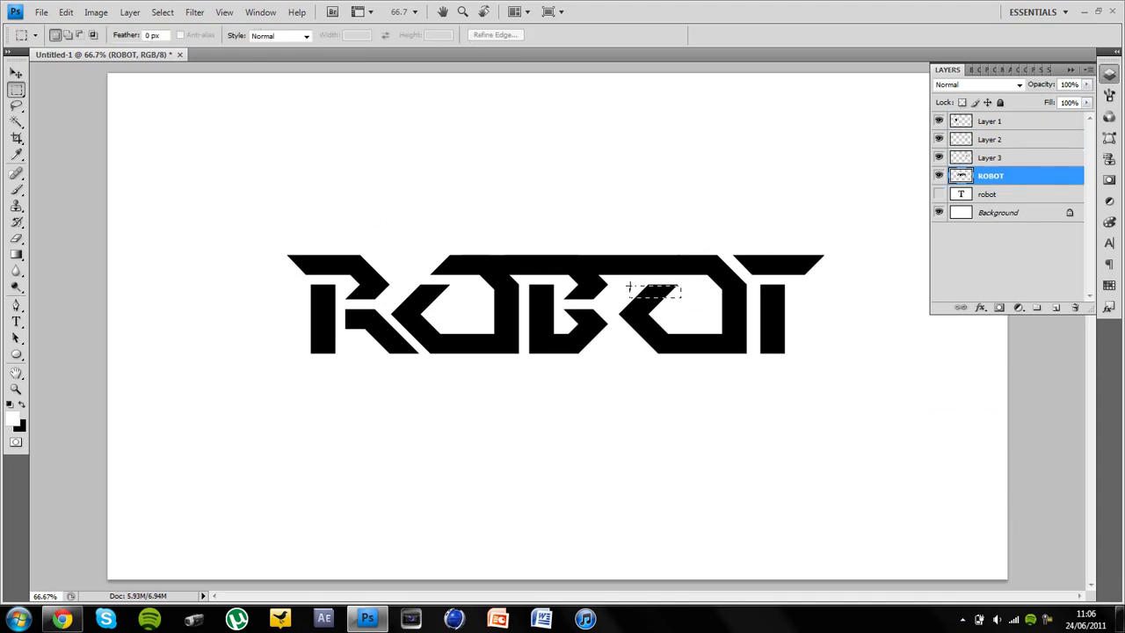
left_click_drag(630, 288, 680, 296)
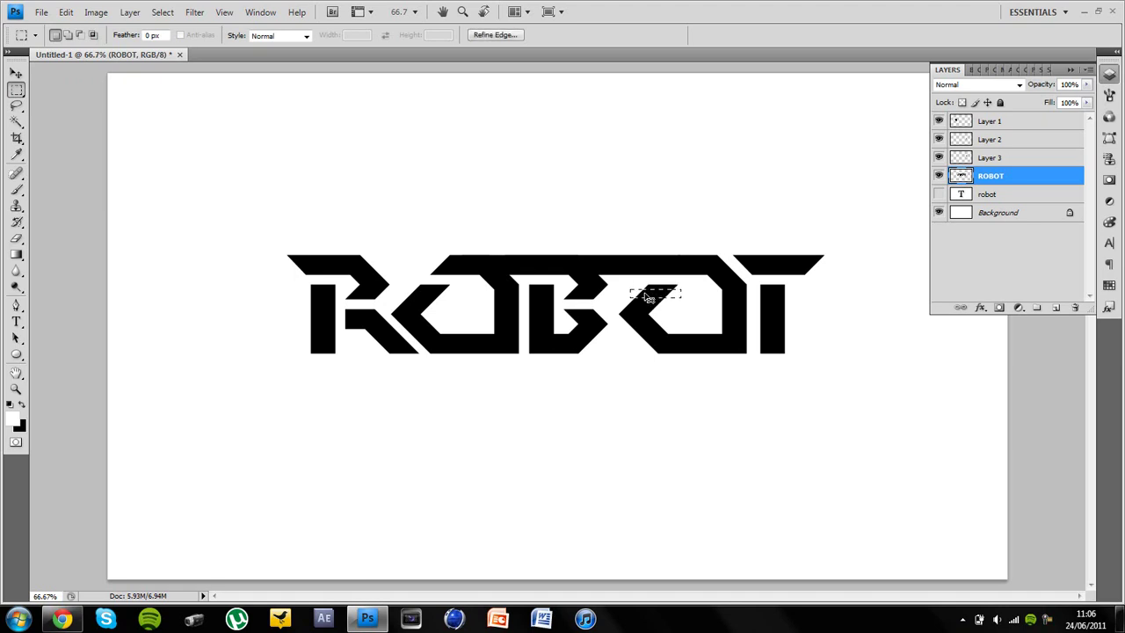
key("ctrl+j")
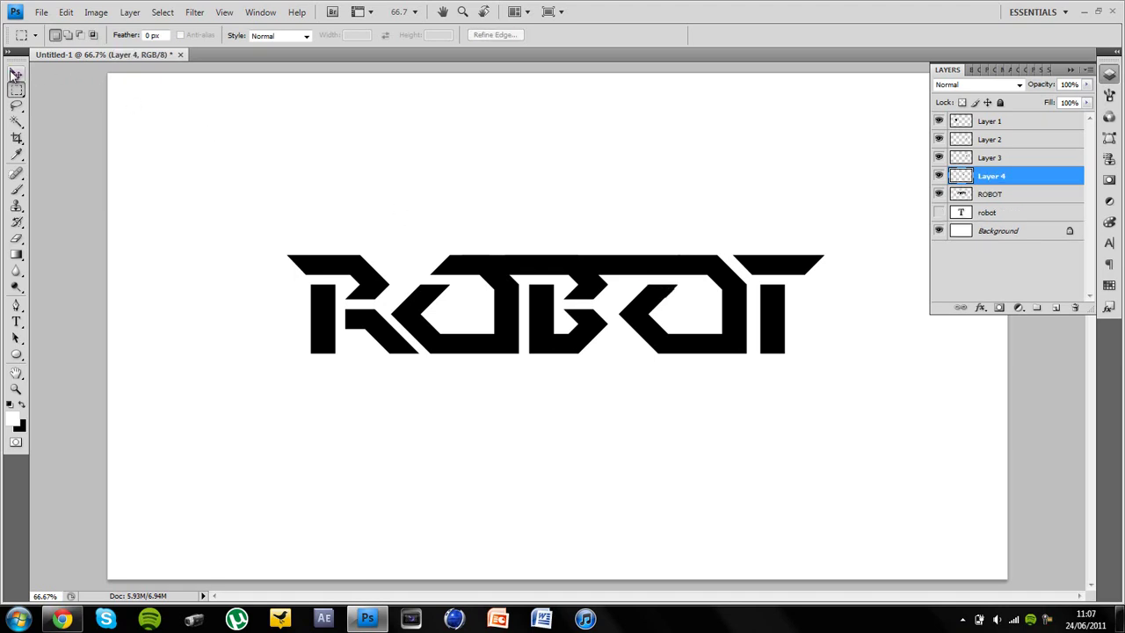
left_click(16, 74)
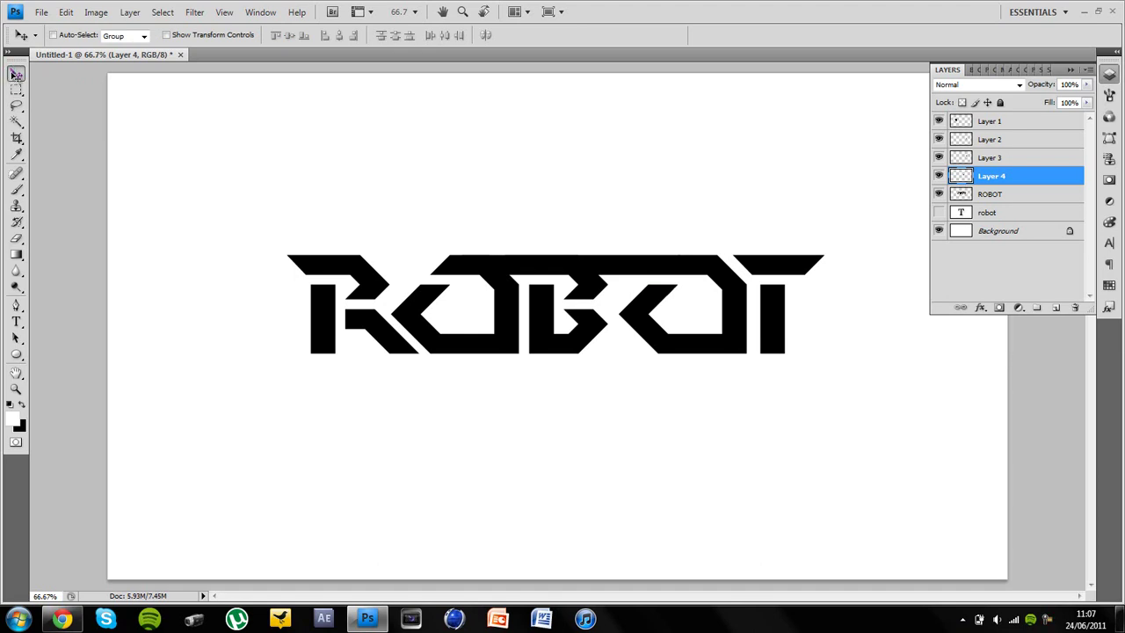
left_click_drag(572, 297, 588, 277)
key("ctrl+j")
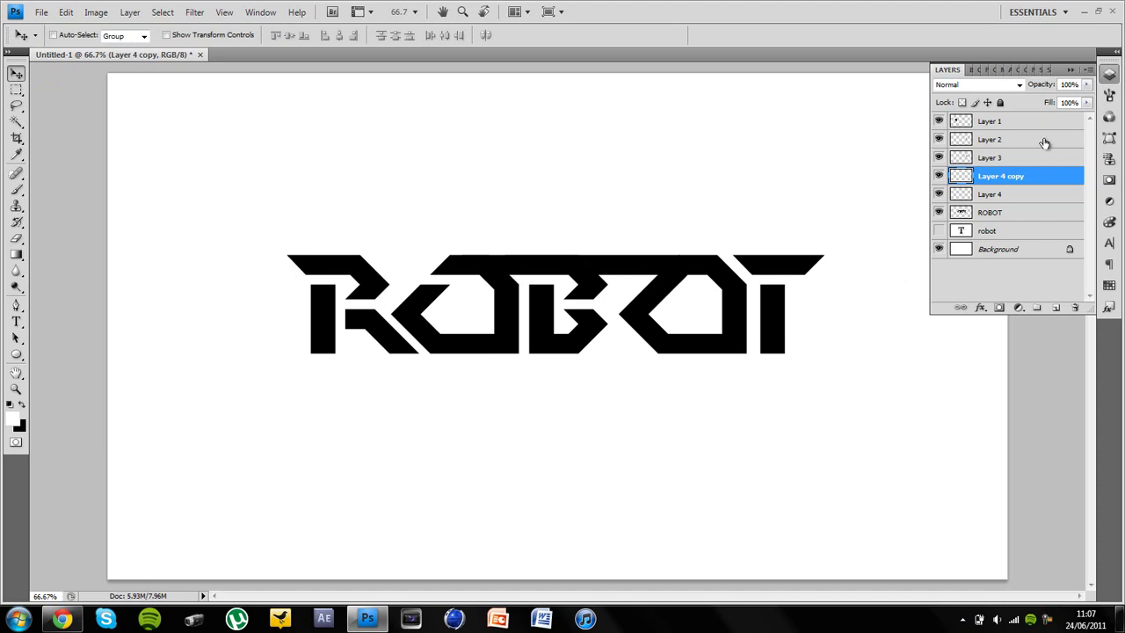
Step: Merge Layer 1 through the ROBOT layer with Ctrl+E and hide the robot text layer
left_click(1015, 125)
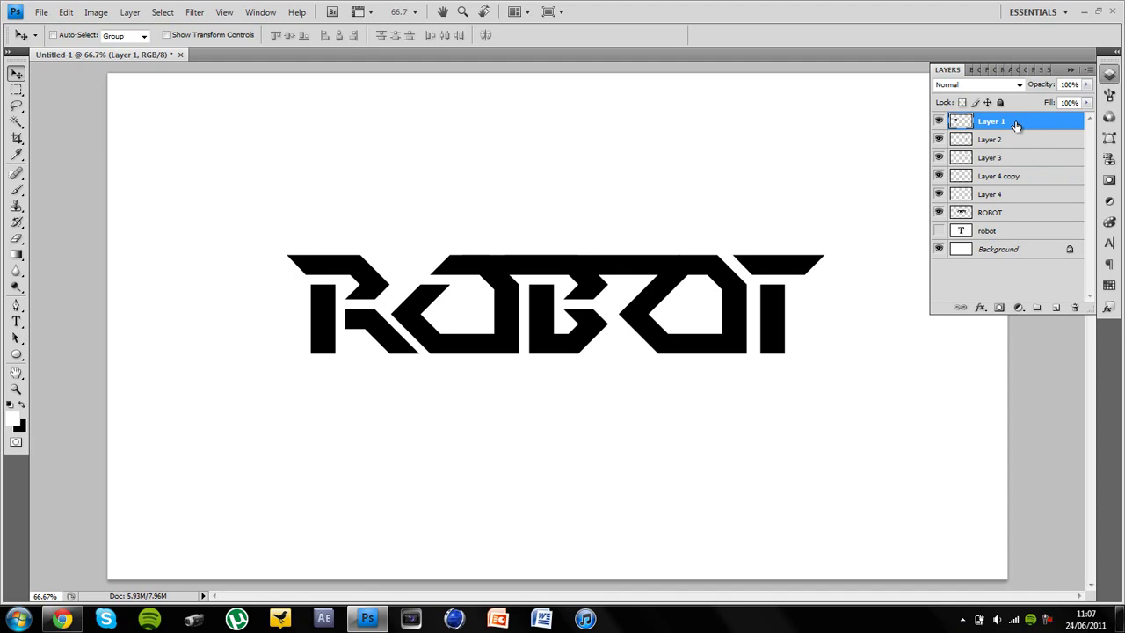
left_click(1019, 213, "shift")
key("ctrl+e")
left_click(937, 139)
Step: Add Gradient Overlay, Stroke and a black Normal-mode Outer Glow to Layer 1's lettering
double_click(1021, 126)
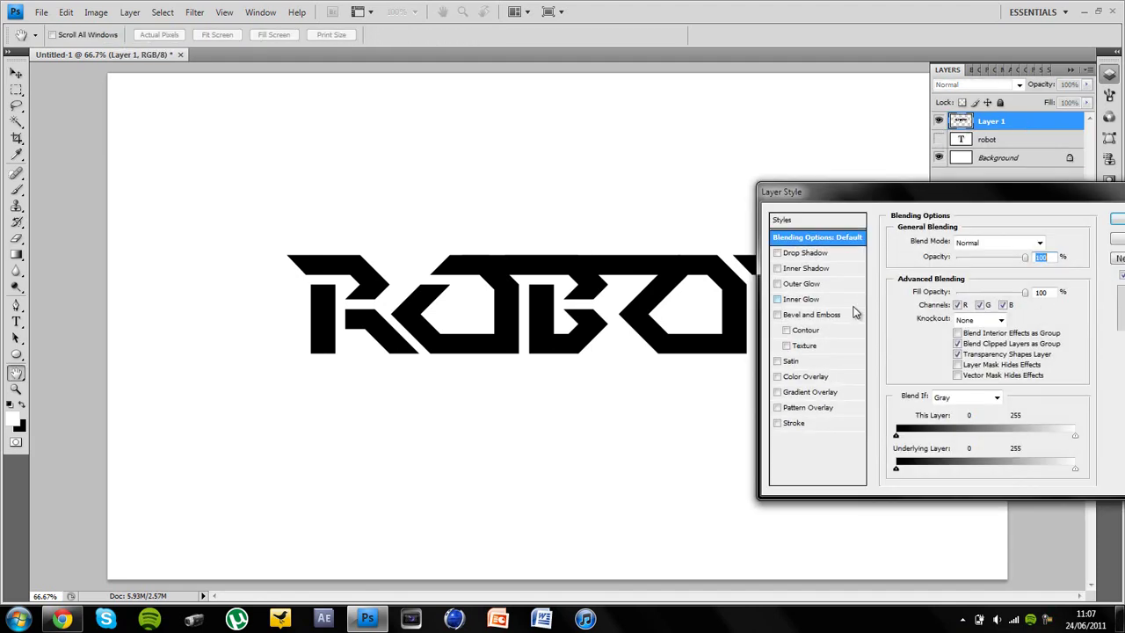
left_click(810, 392)
left_click(815, 423)
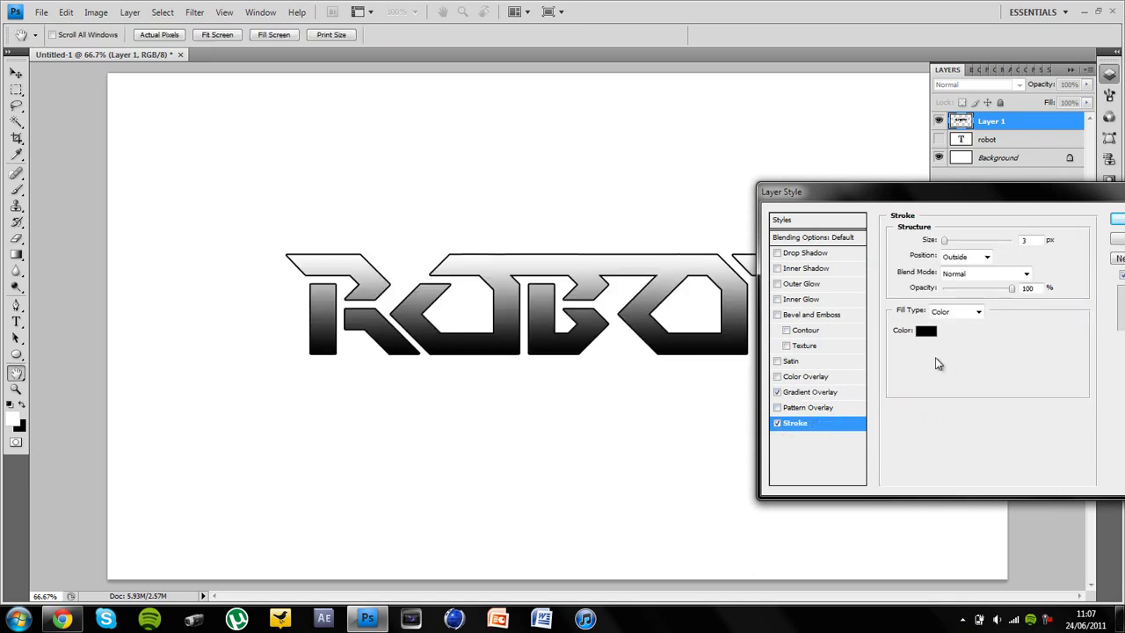
left_click(801, 283)
left_click(983, 242)
left_click(957, 243)
left_click(924, 289)
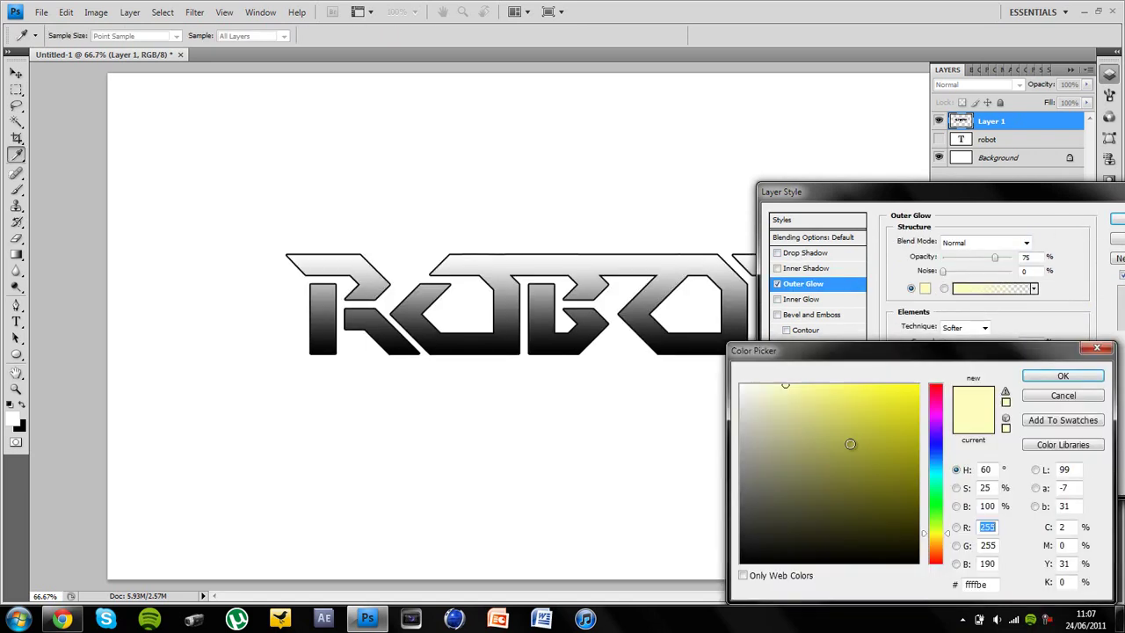
double_click(1001, 434)
type("0")
left_click(1072, 373)
Step: Add a Drop Shadow and make the stroke white with Overlay blend mode
left_click(793, 254)
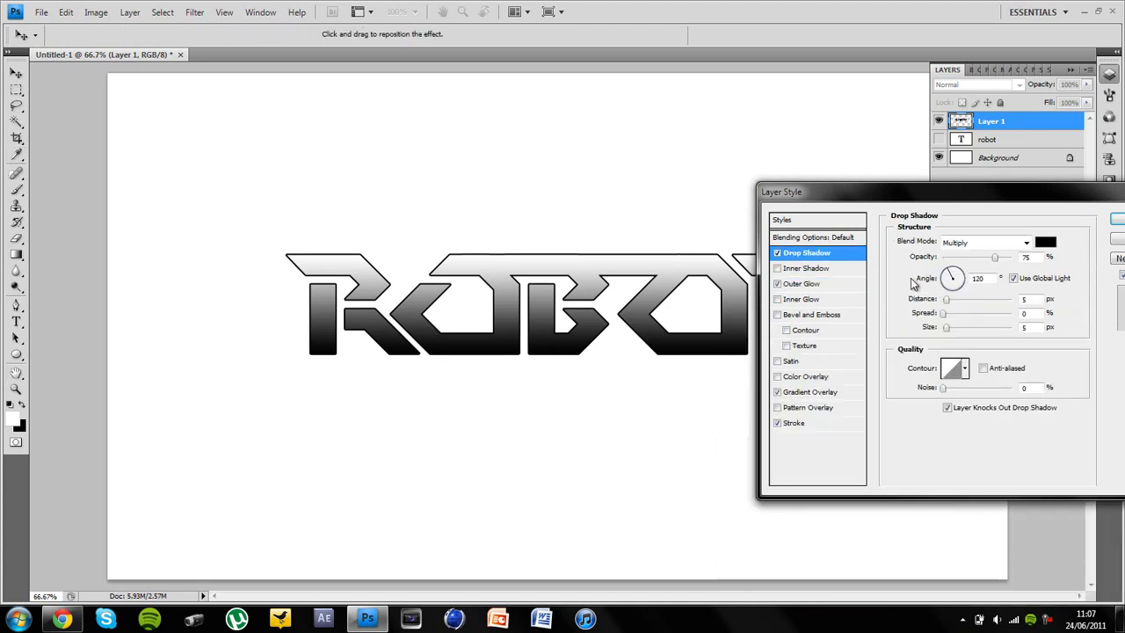
left_click(815, 425)
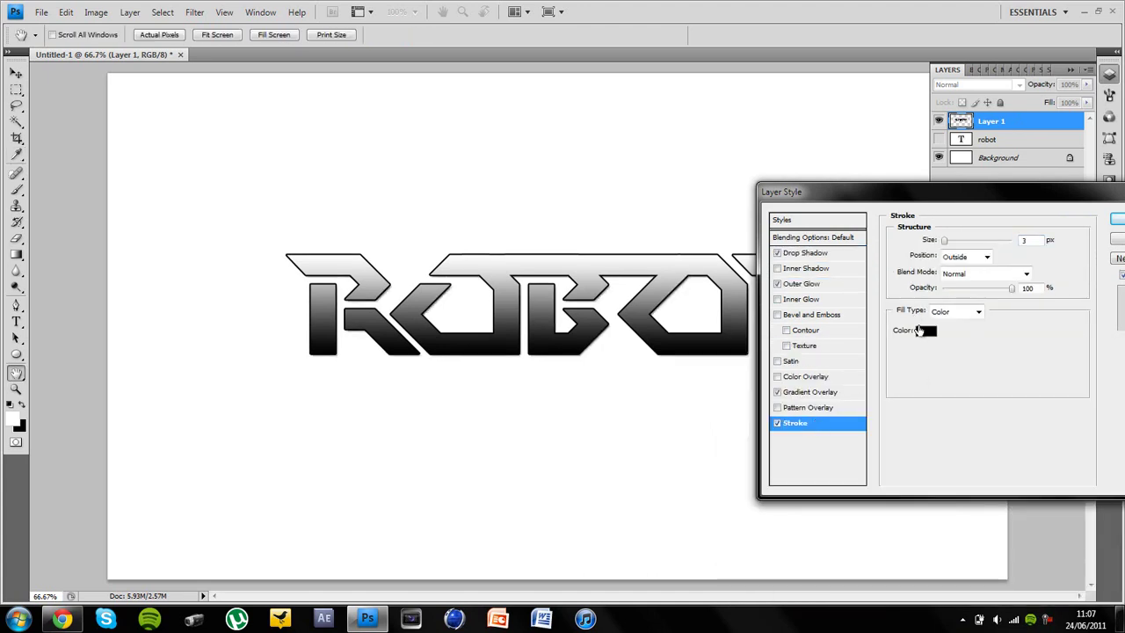
left_click(922, 331)
double_click(1000, 434)
type("100")
left_click(1072, 374)
left_click(985, 275)
left_click(977, 456)
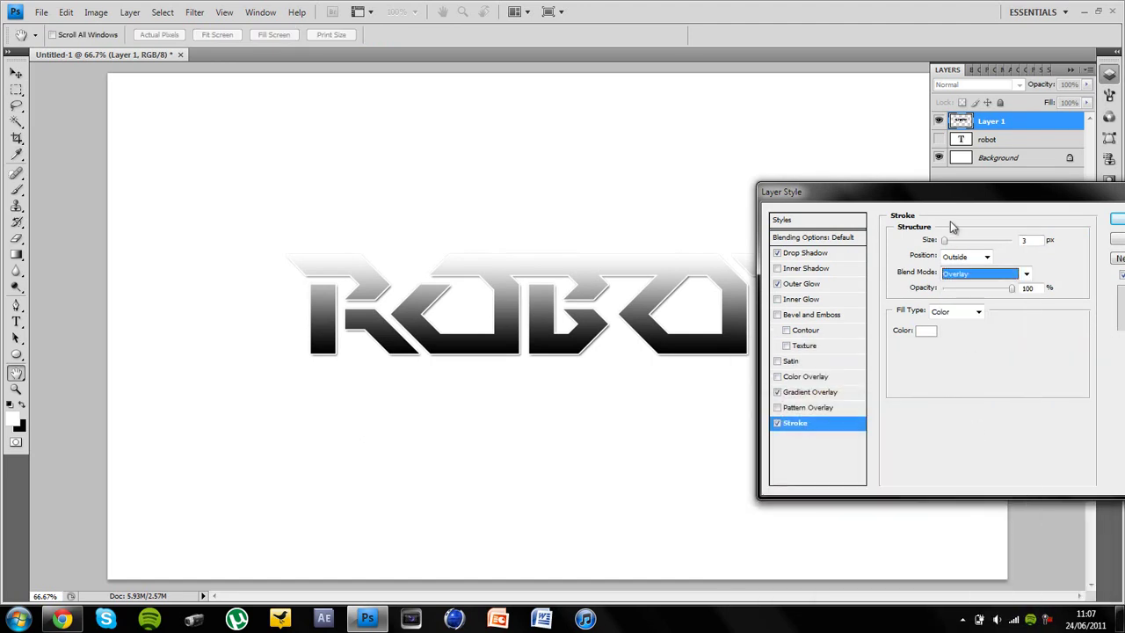
left_click(944, 240)
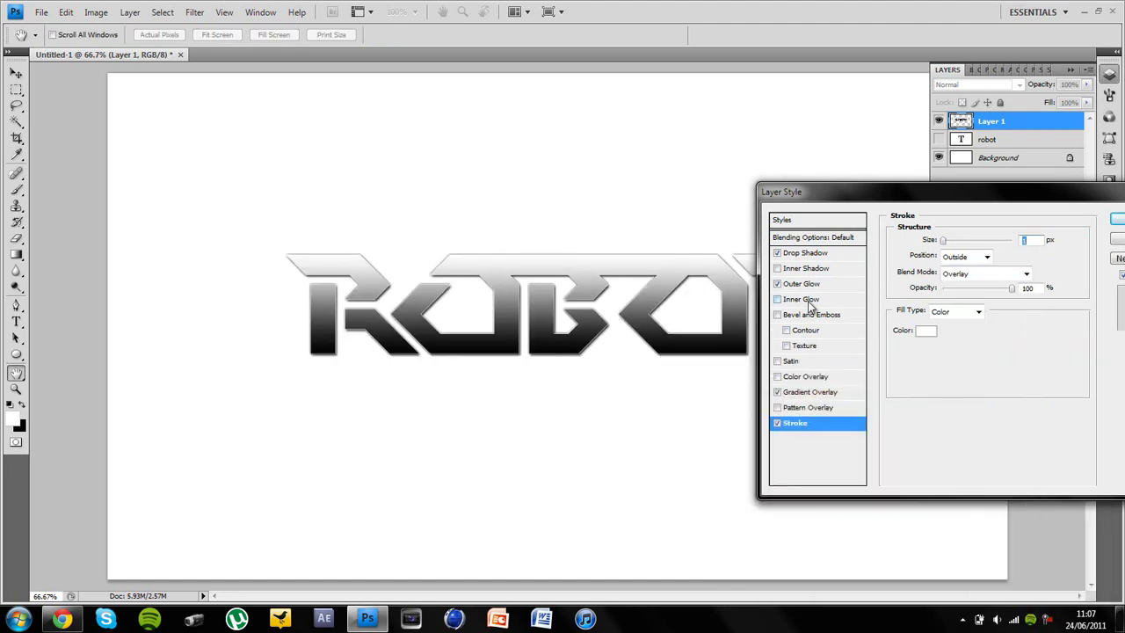
Step: Add a mid-grey Color Overlay at 57% opacity and apply the layer styles
left_click(803, 378)
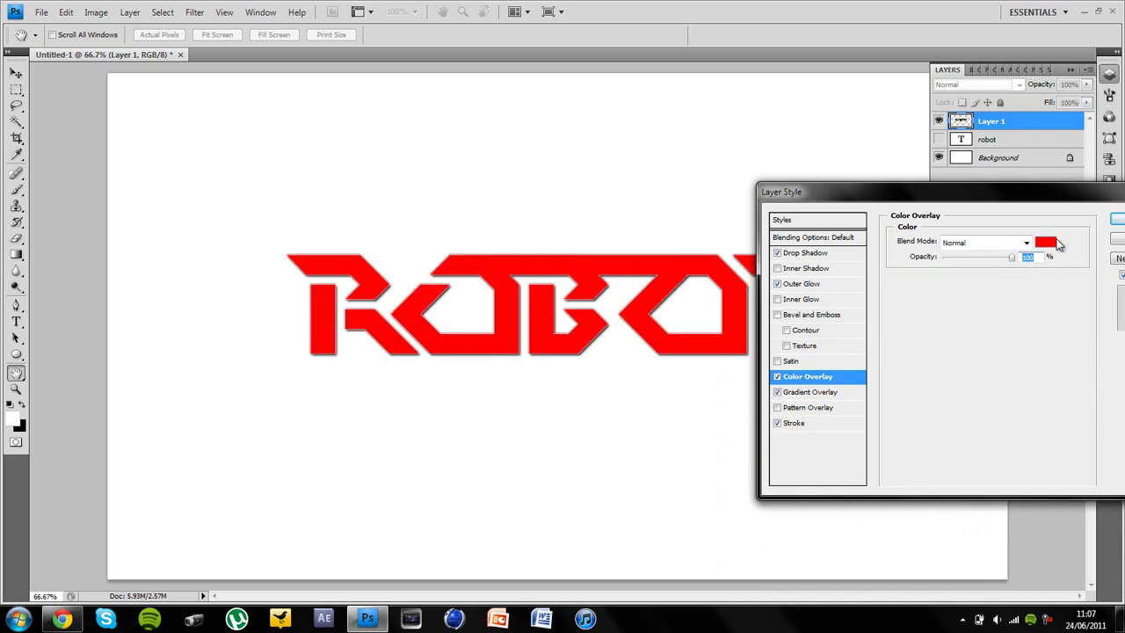
left_click(1050, 241)
left_click_drag(779, 451, 741, 438)
left_click(1061, 376)
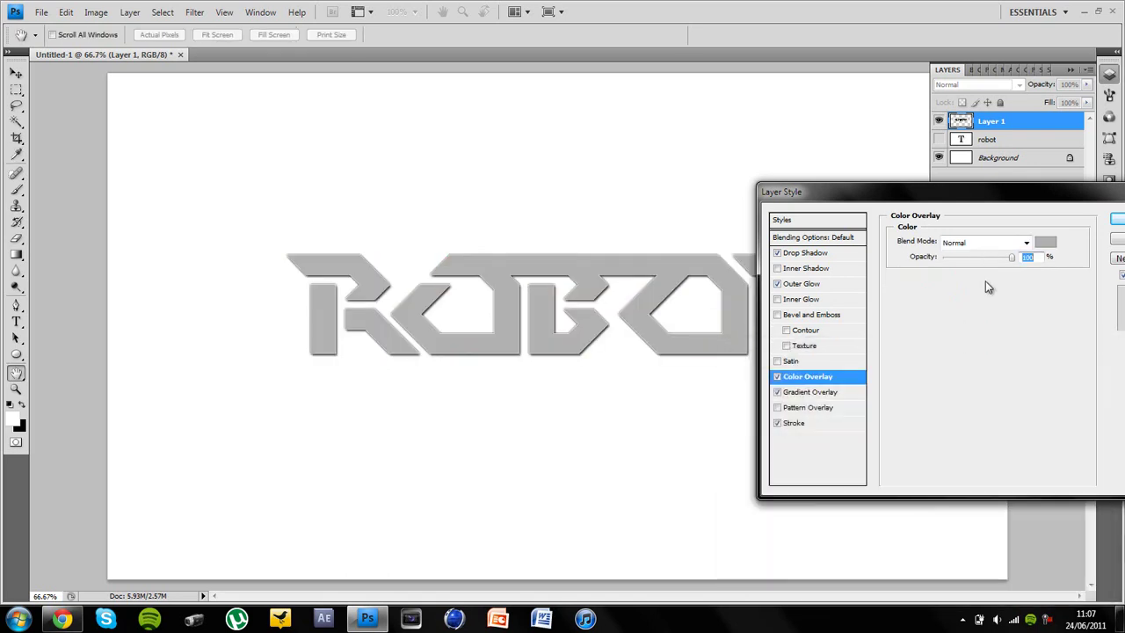
left_click(982, 258)
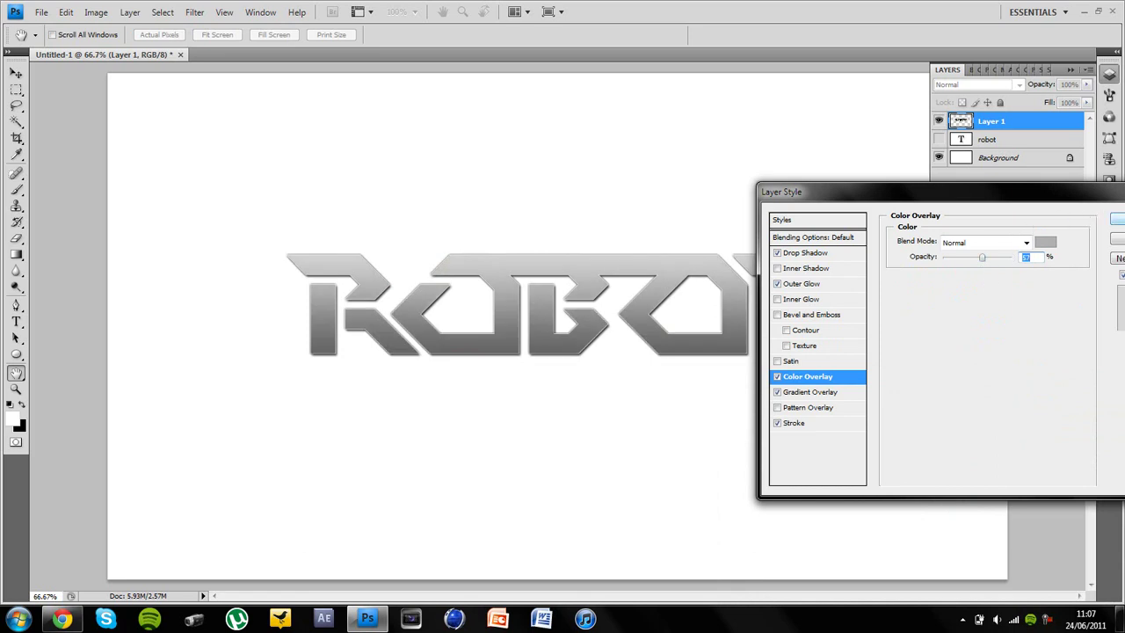
left_click(1118, 219)
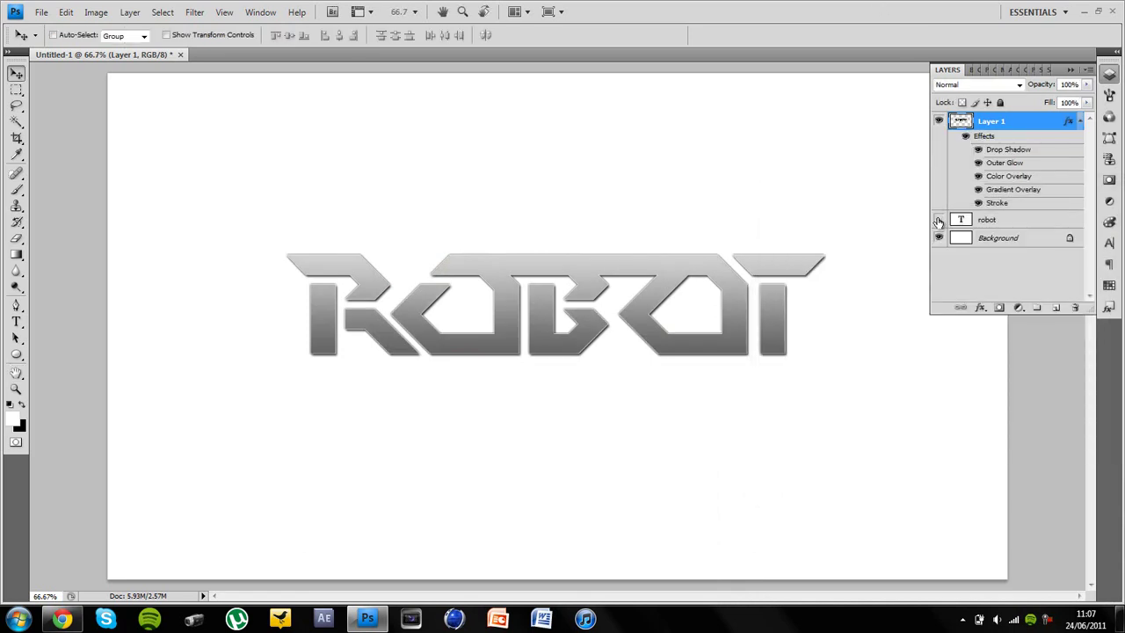
Step: Show the handwritten robot text above the lettering and shift the styled ROBOT down-right
left_click(938, 219)
left_click(988, 219)
left_click_drag(500, 165, 709, 157)
left_click(1004, 125)
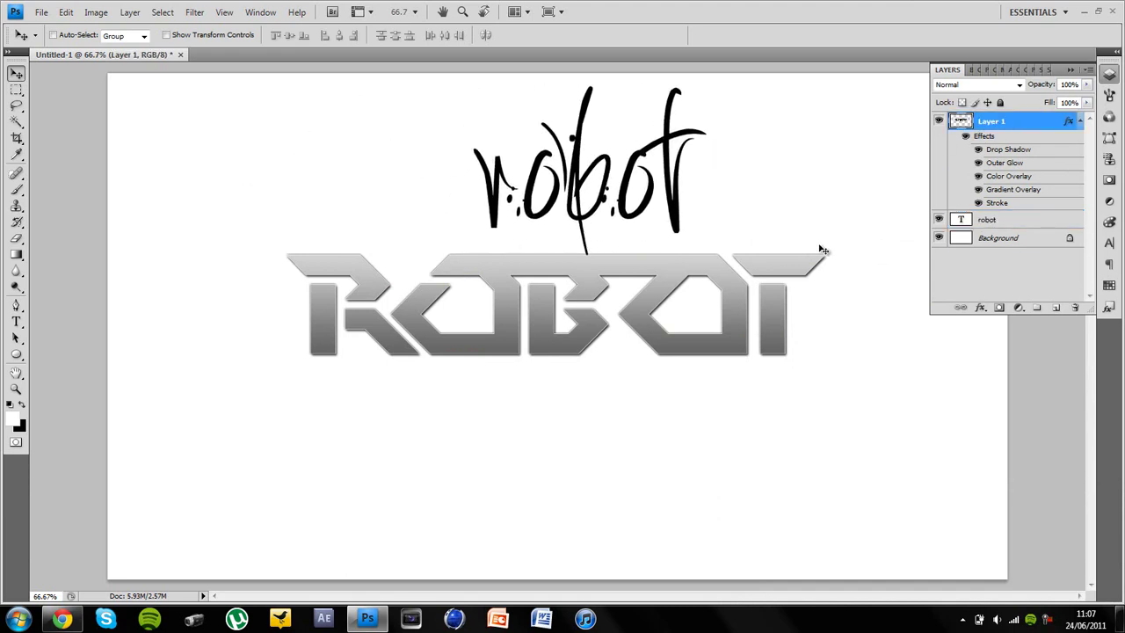
left_click_drag(823, 254, 839, 274)
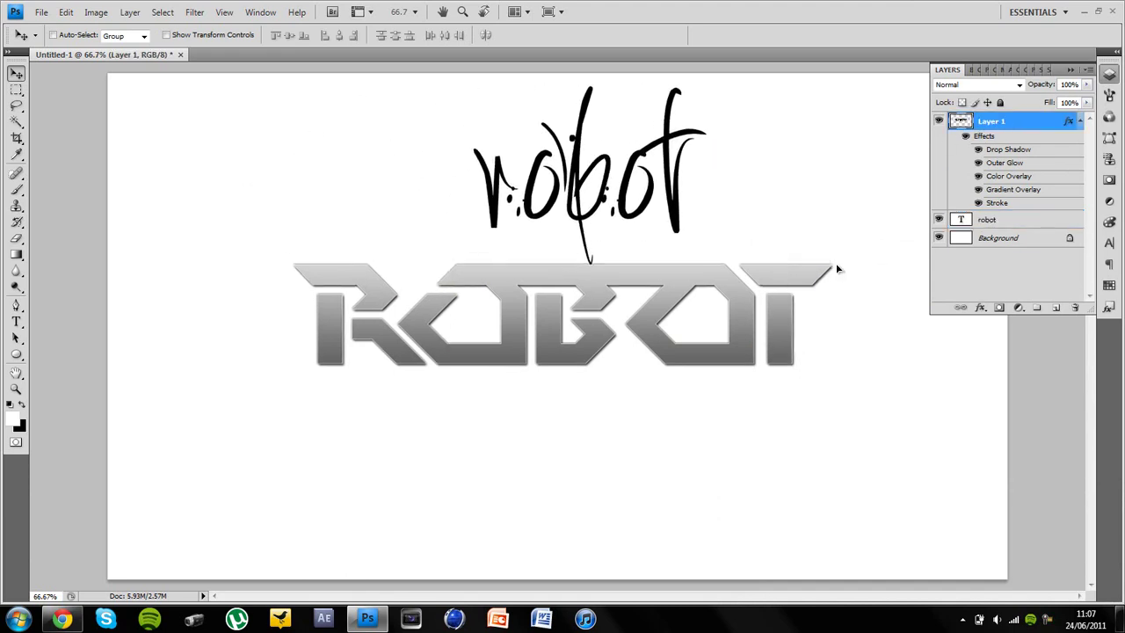
left_click(1080, 122)
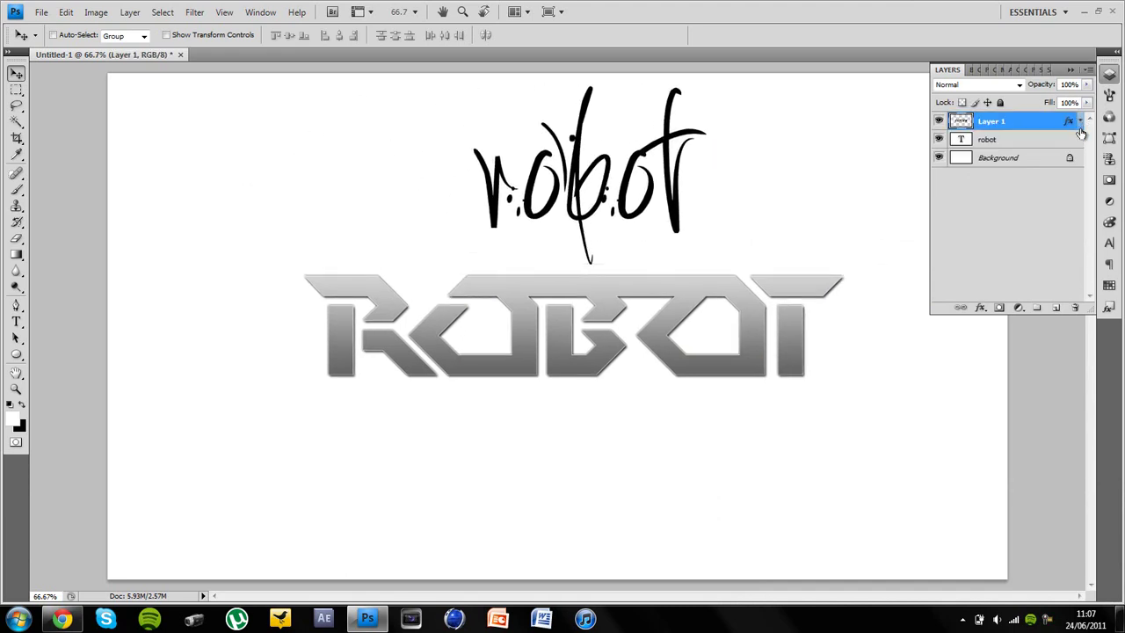
left_click(62, 619)
Step: Preview DaFont's Techno > Sci-fi fonts with custom text ROBOT, 50 fonts per page
left_click(114, 9)
scroll(539, 497, "up", 15)
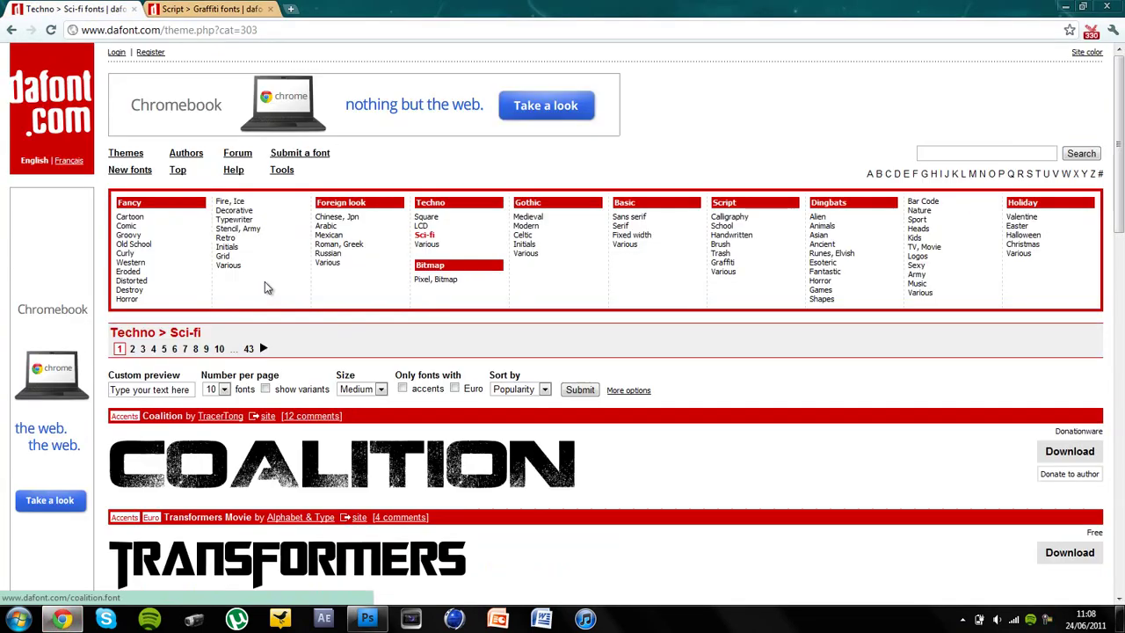
left_click(186, 388)
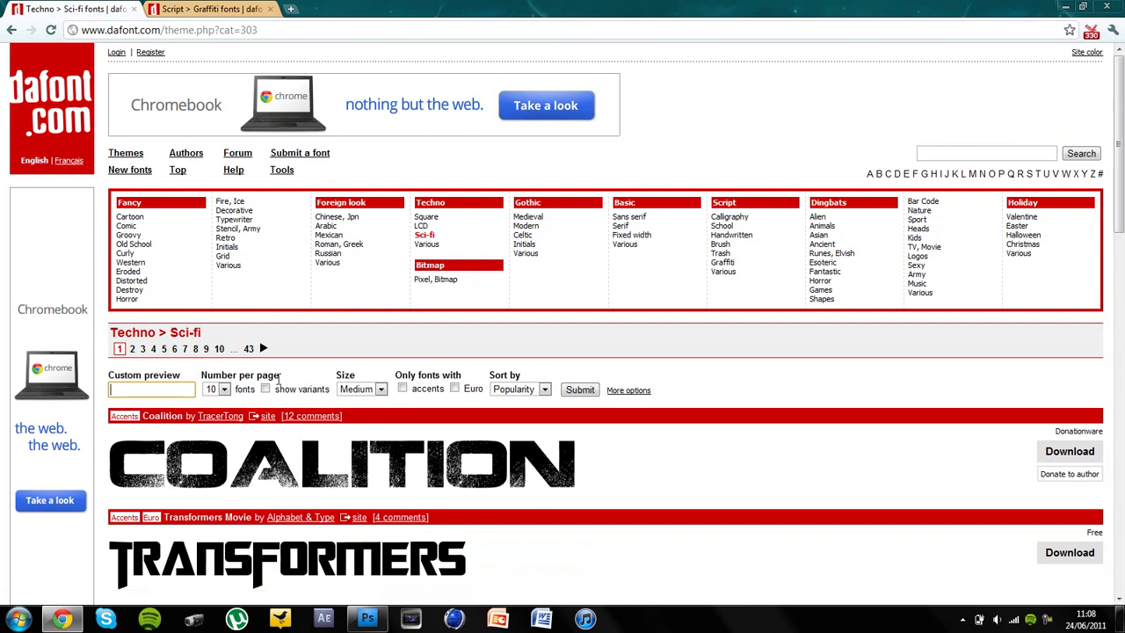
type("ROBOT")
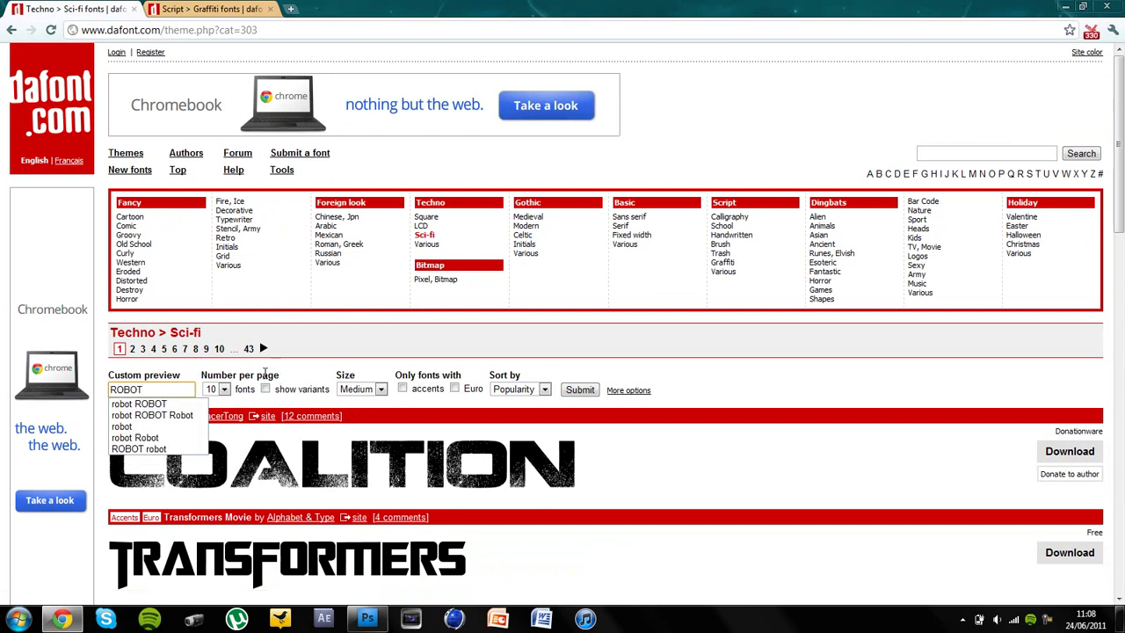
left_click(223, 389)
left_click(217, 422)
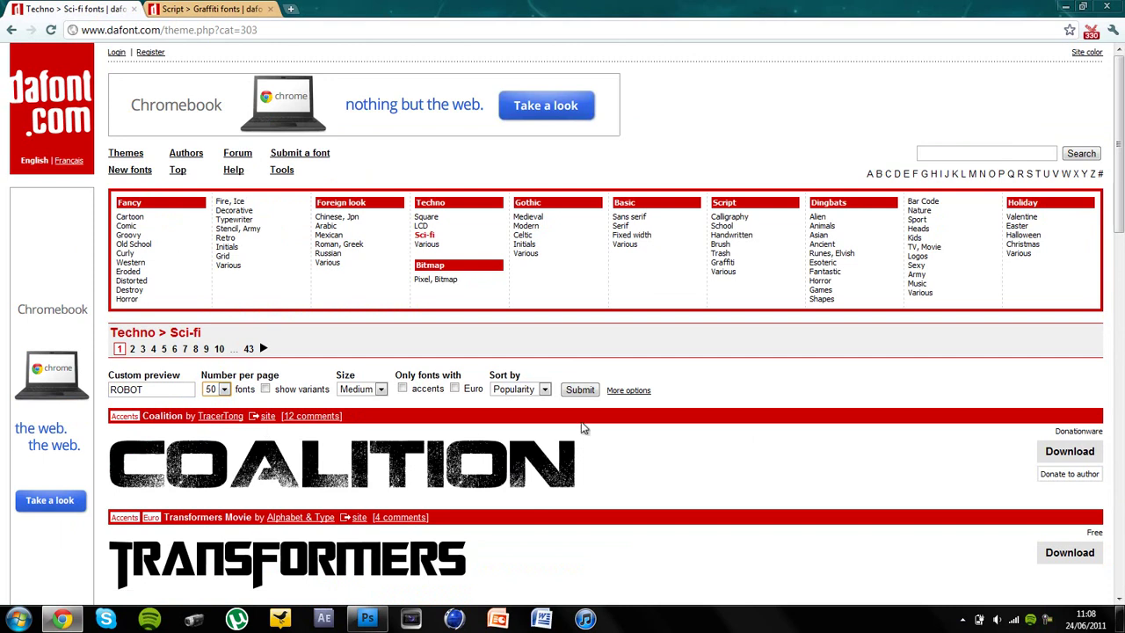
left_click(575, 389)
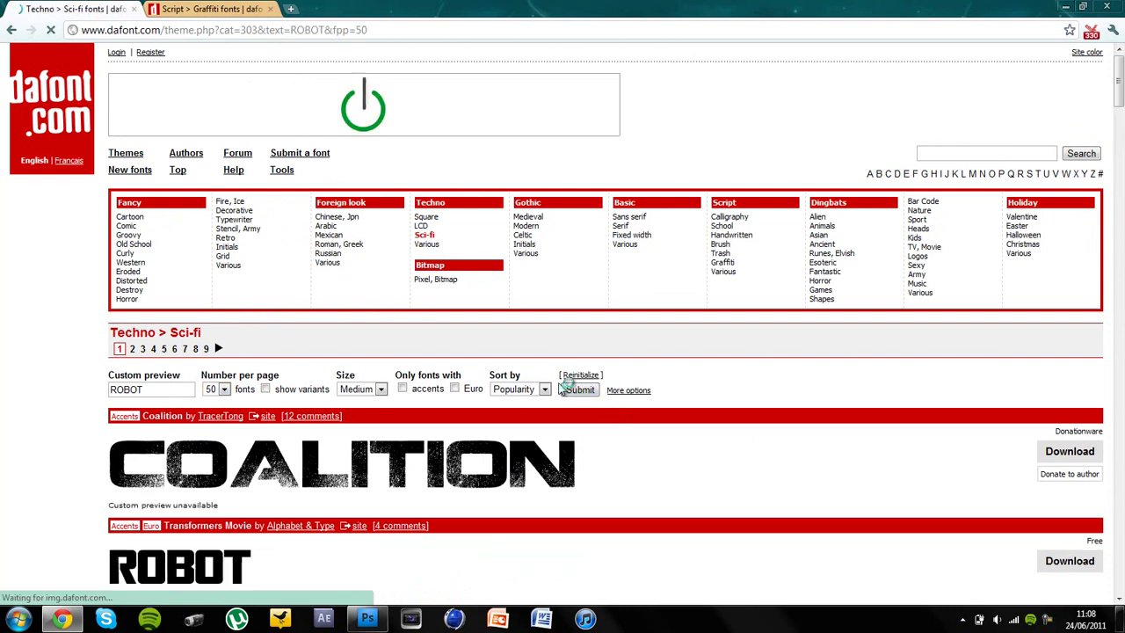
Step: Scroll down through the sci-fi ROBOT font previews
scroll(562, 396, "down", 5)
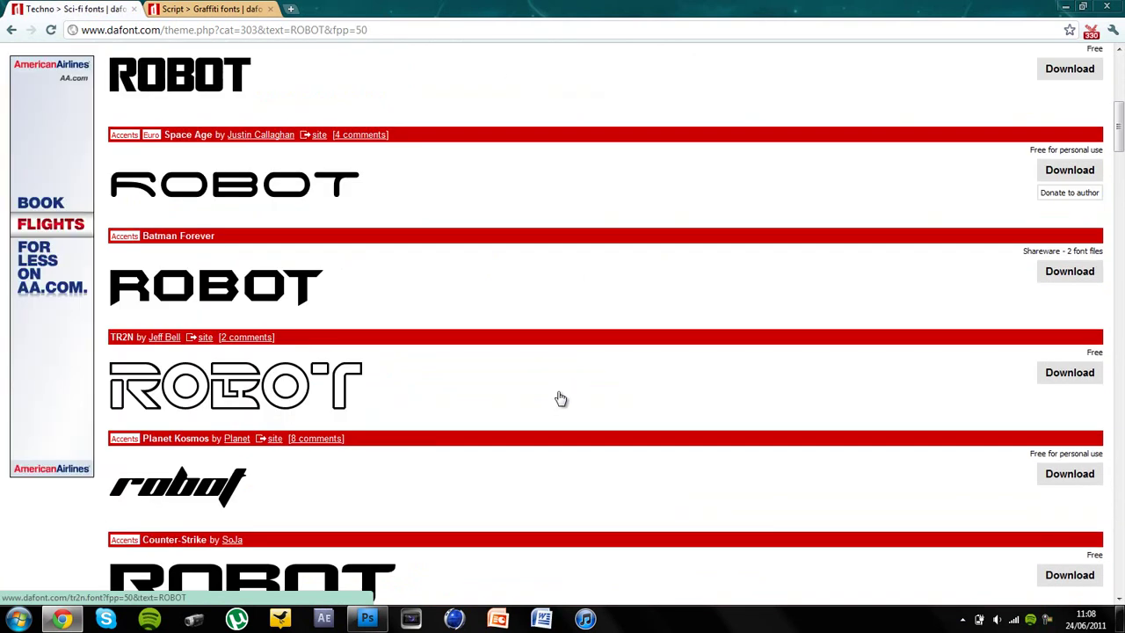
scroll(561, 399, "down", 1)
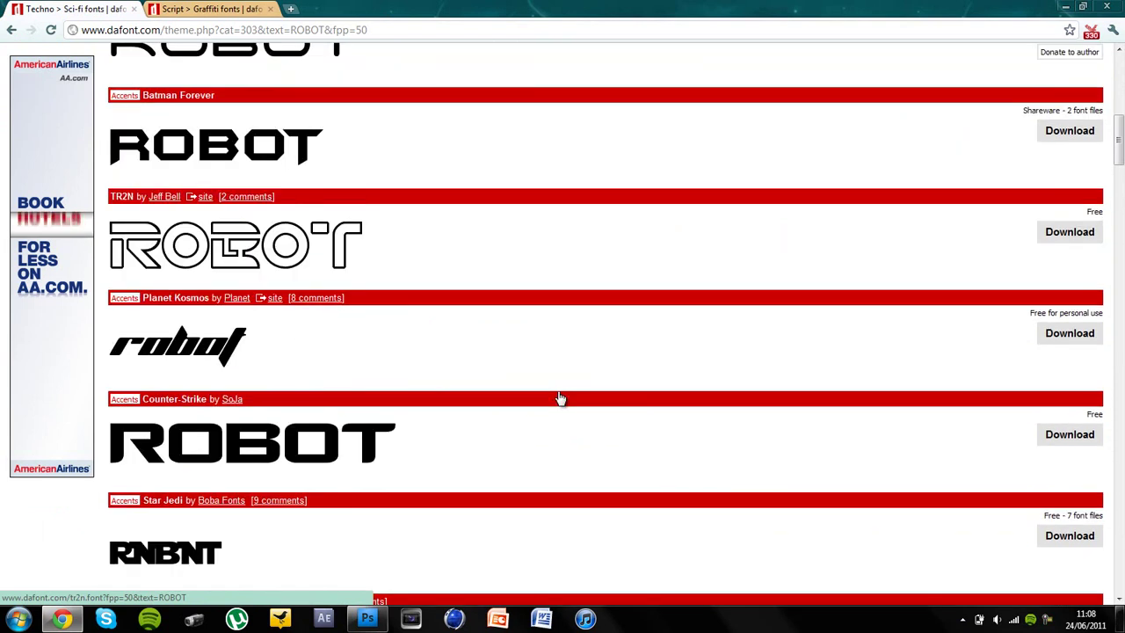
scroll(560, 399, "down", 4)
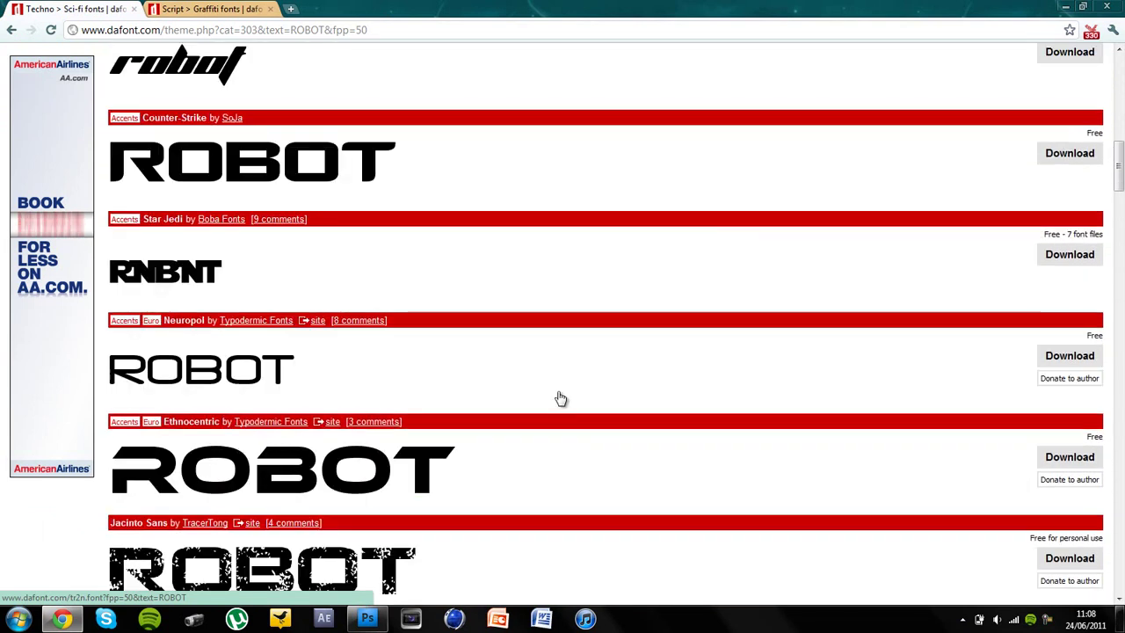
scroll(560, 399, "down", 3)
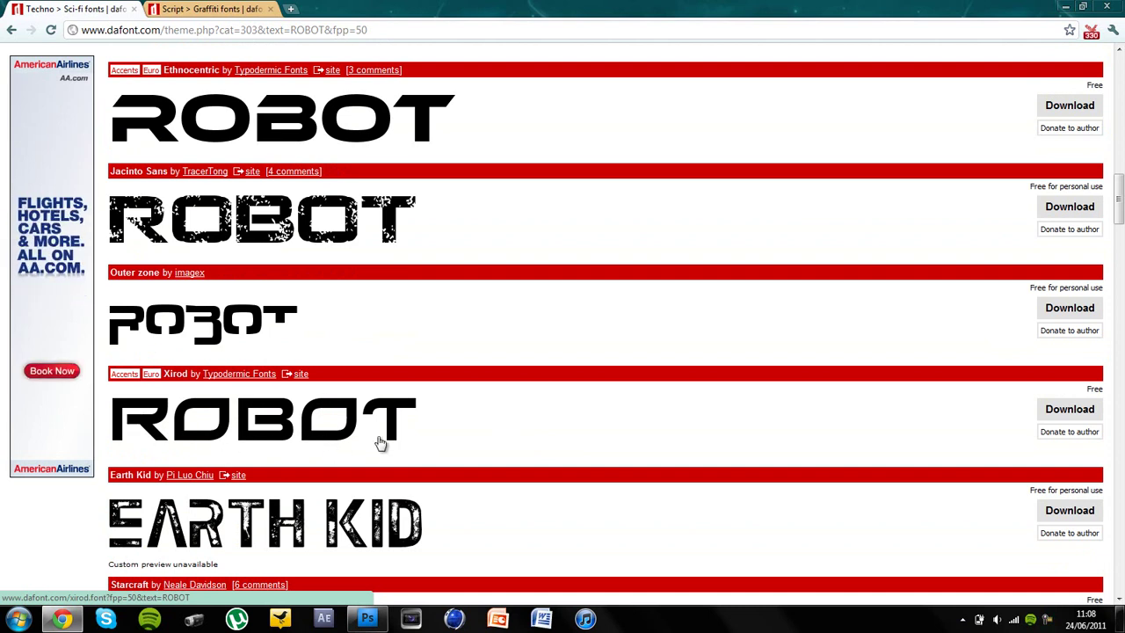
scroll(391, 431, "down", 3)
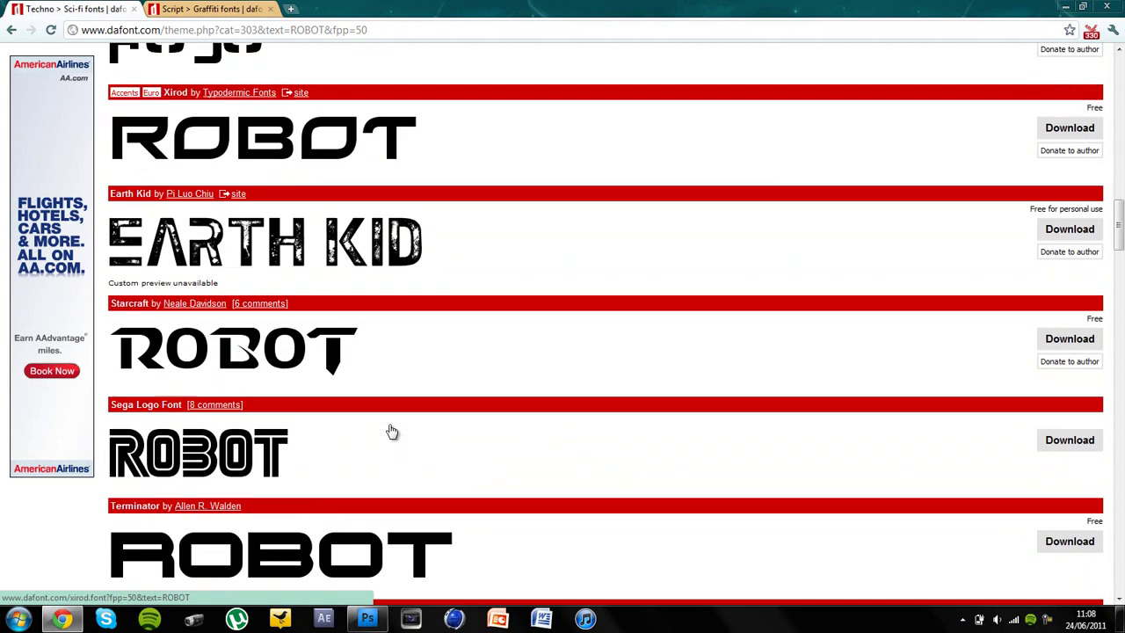
scroll(568, 347, "down", 2)
scroll(568, 347, "down", 1)
Step: Type 'robot' below the logo in Photoshop using the Snubfighter Bold font
left_click(367, 619)
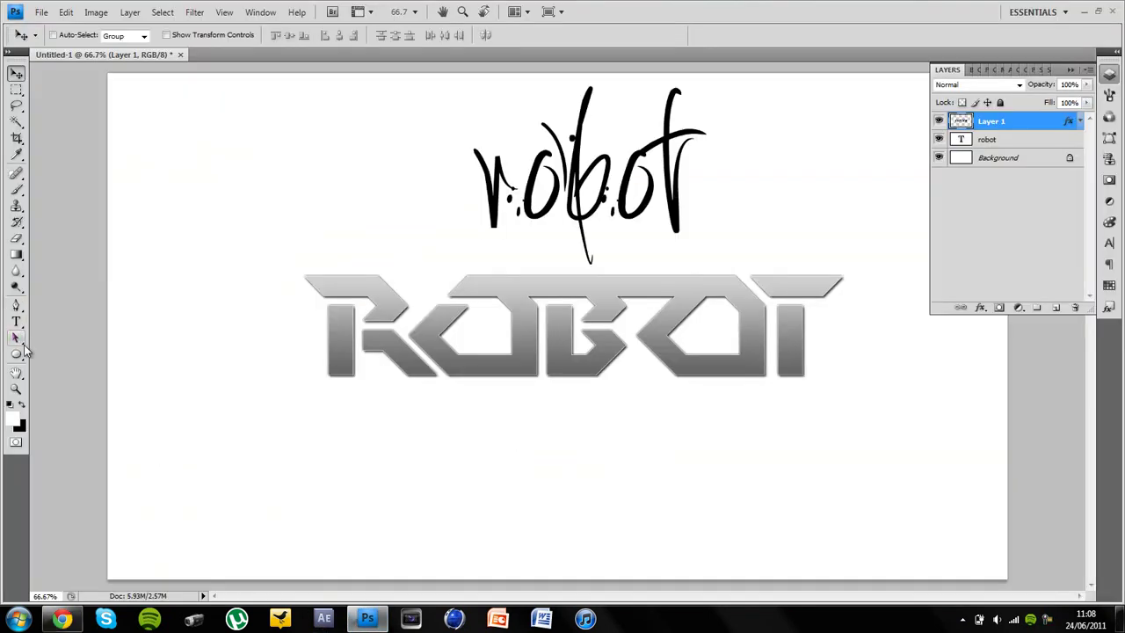
left_click(16, 322)
left_click(154, 36)
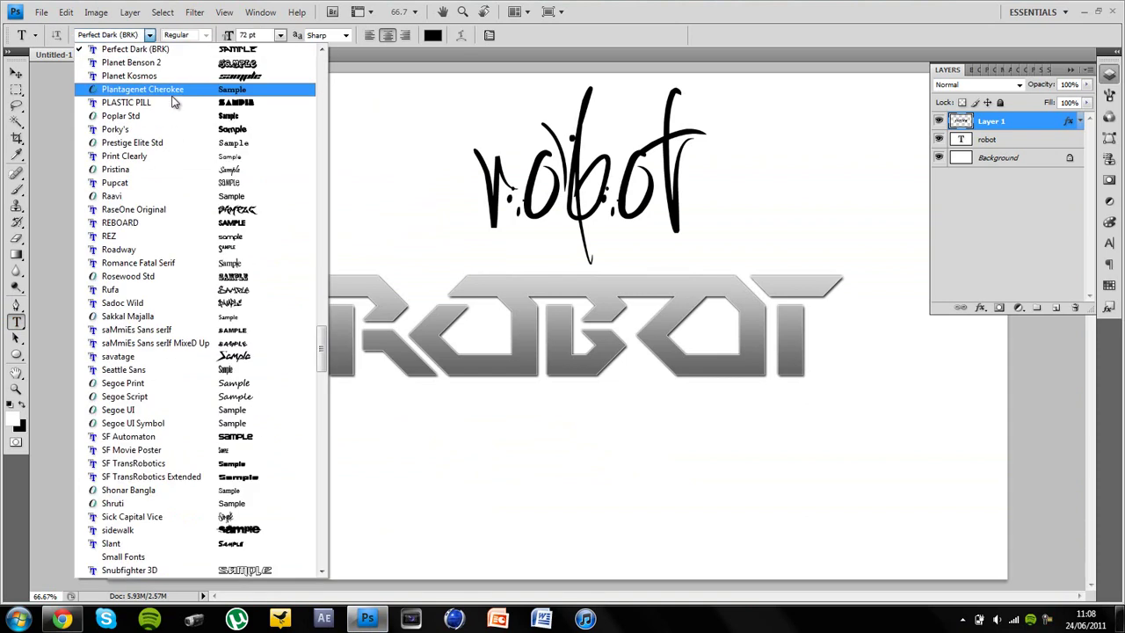
scroll(228, 264, "down", 4)
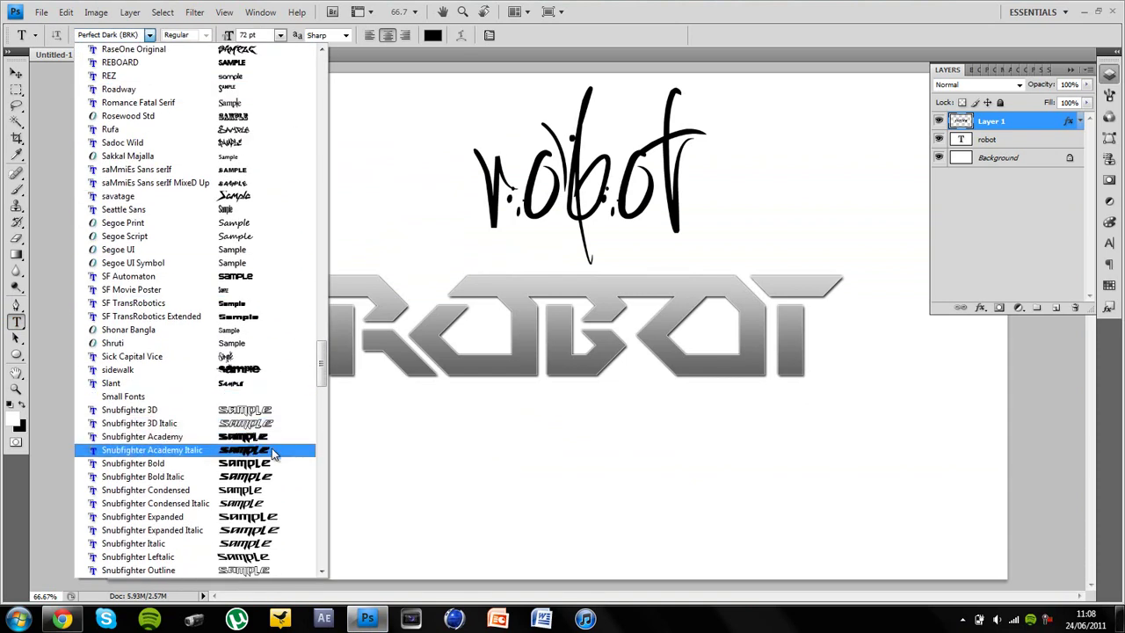
left_click(279, 466)
left_click(529, 519)
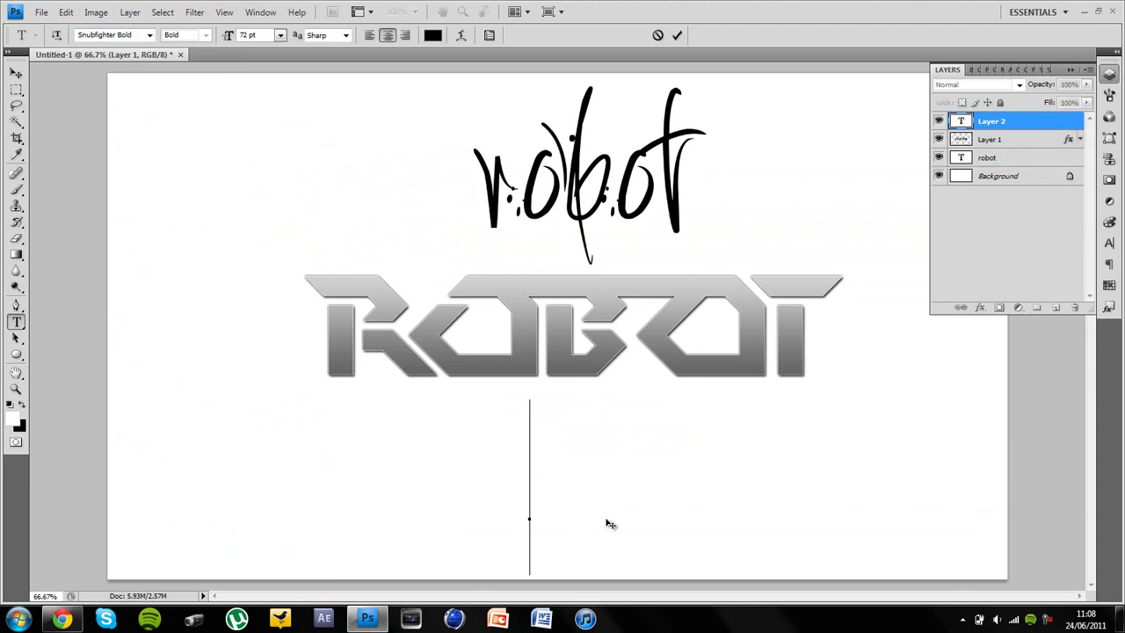
type("robot")
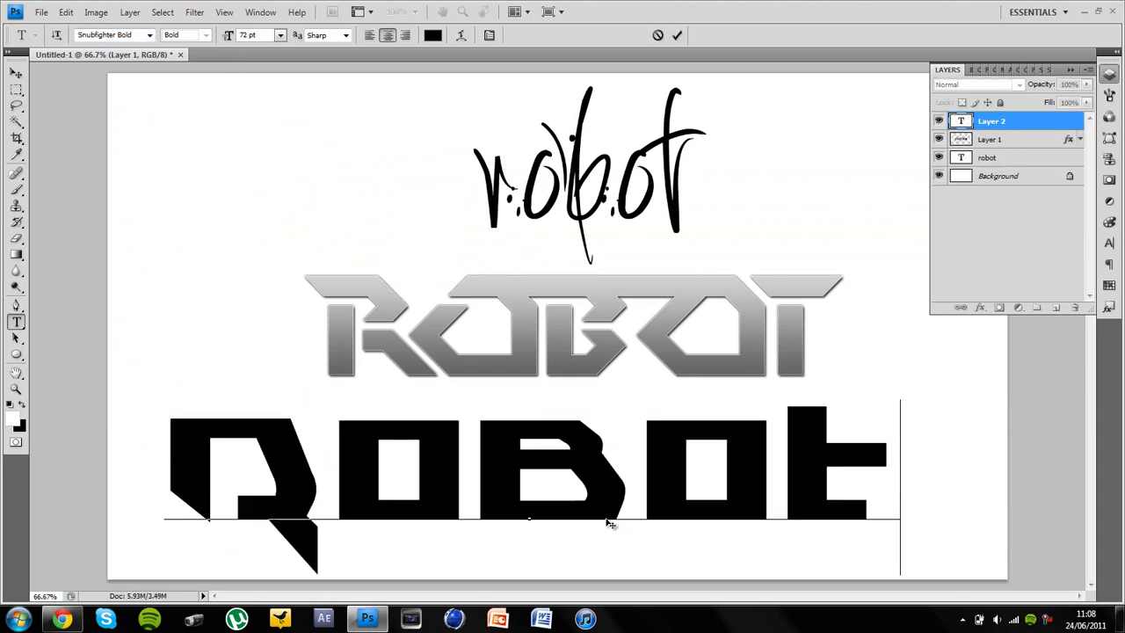
key("BackSpace")
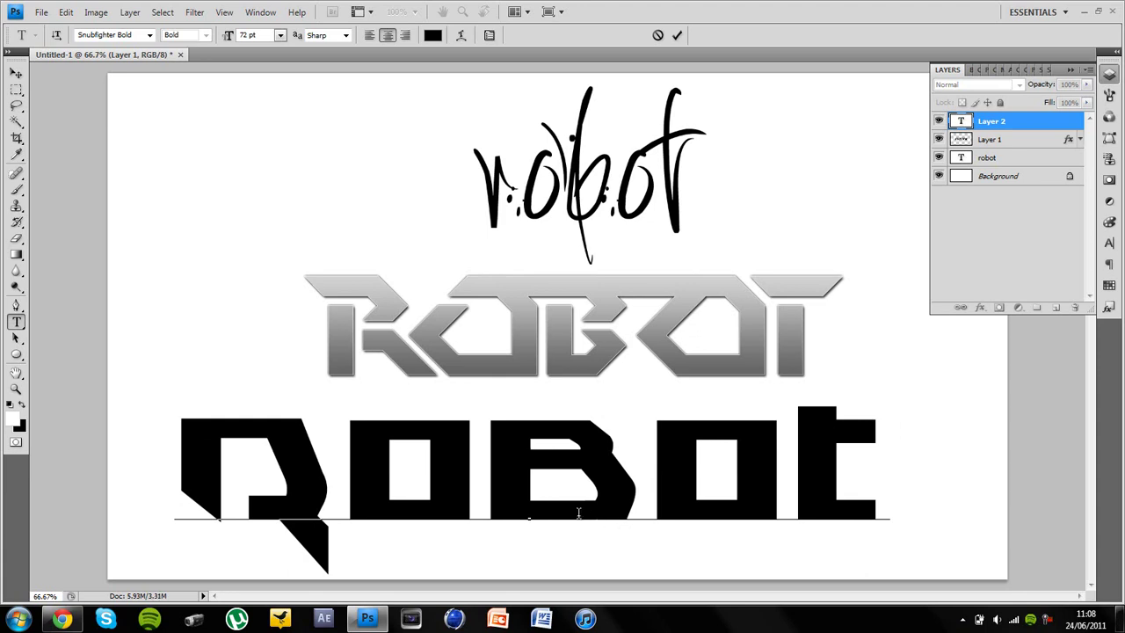
Step: Change the robot text's font to Xirod
key("ctrl+a")
left_click(149, 34)
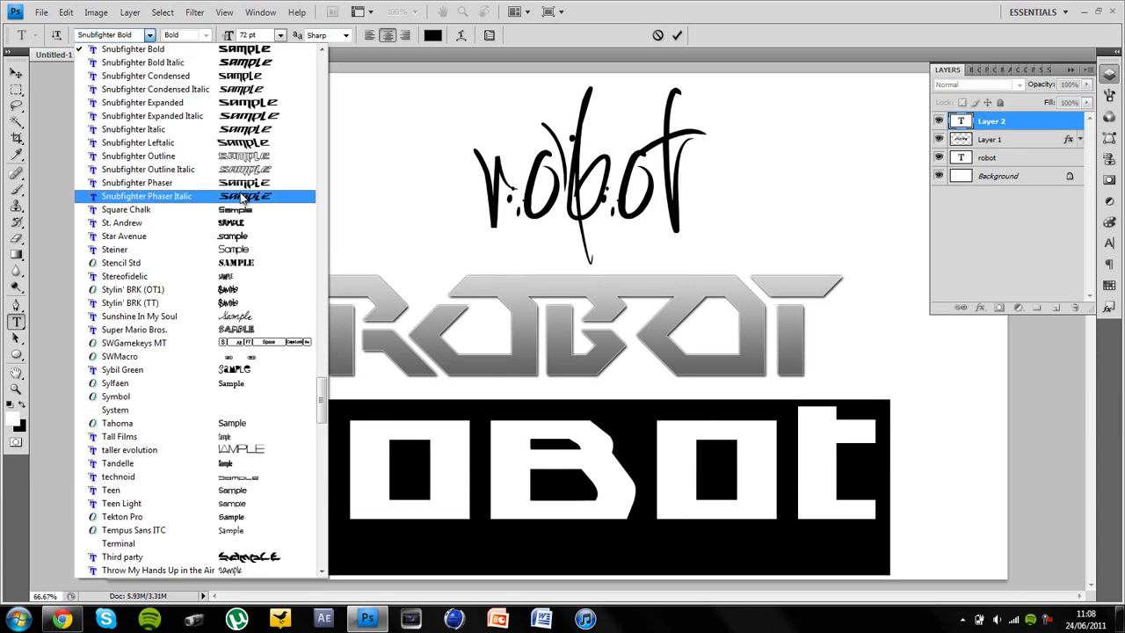
left_click_drag(321, 387, 322, 456)
left_click(278, 375)
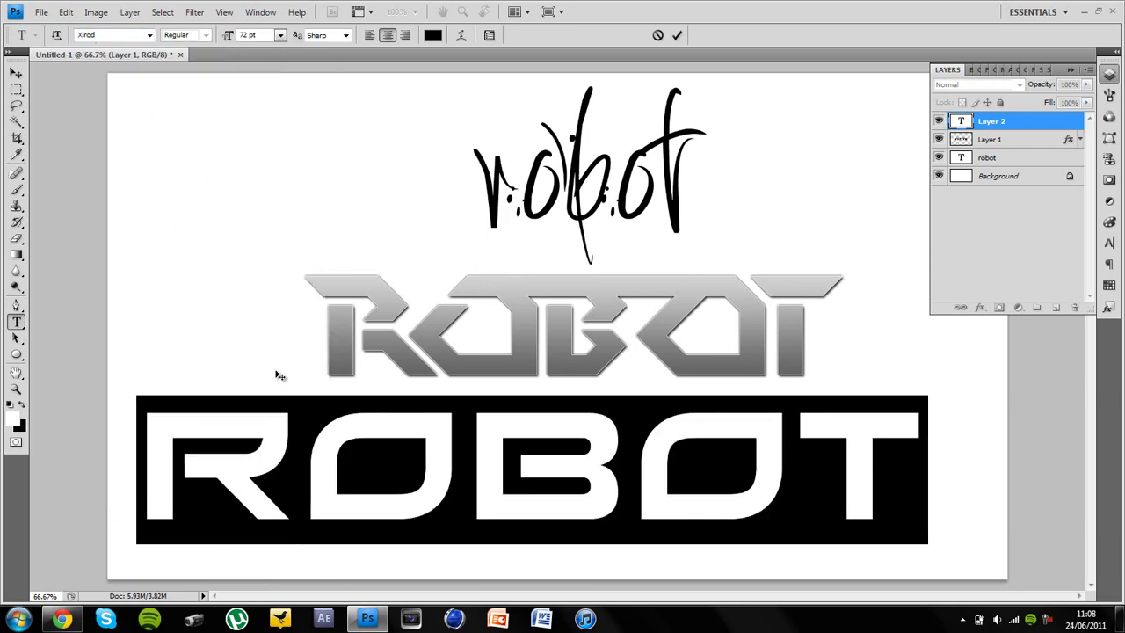
Step: Commit the Xirod ROBOT text and rasterize its type layer
left_click(369, 431)
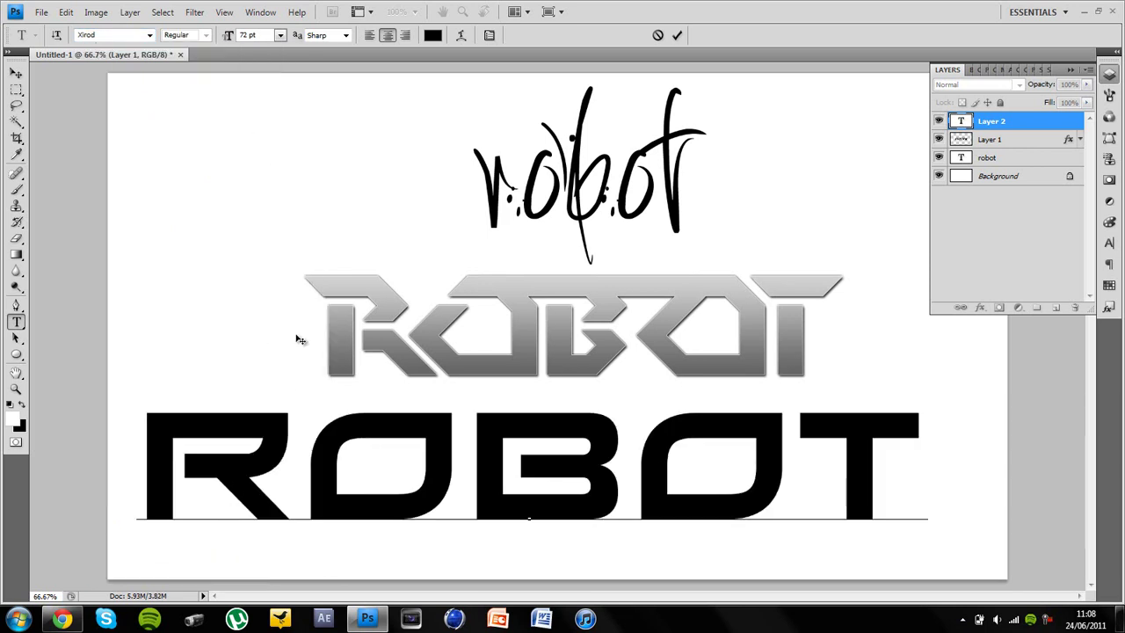
left_click(17, 89)
right_click(1059, 124)
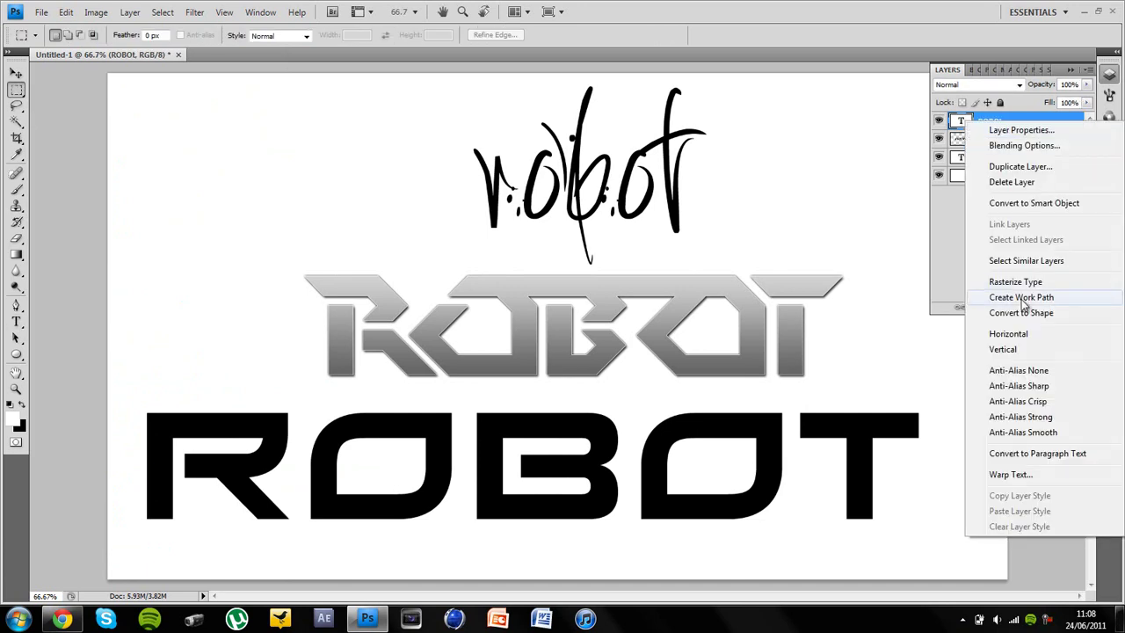
left_click(1018, 283)
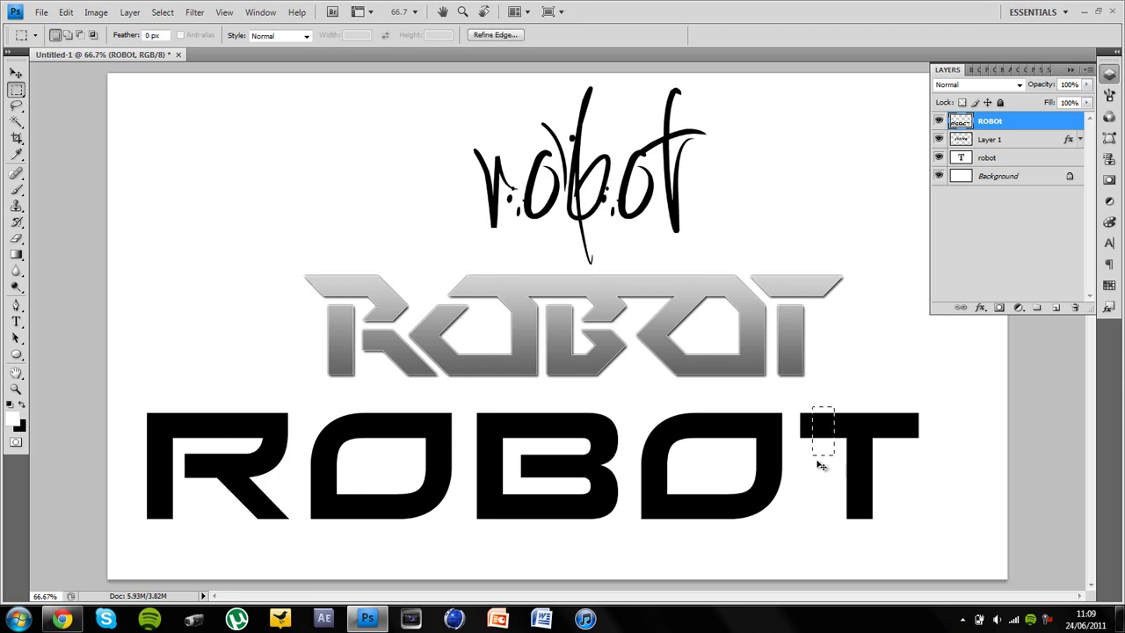
Step: Stretch the T's crossbar to the left with Free Transform and deselect
key("ctrl+t")
left_click_drag(731, 430, 728, 432)
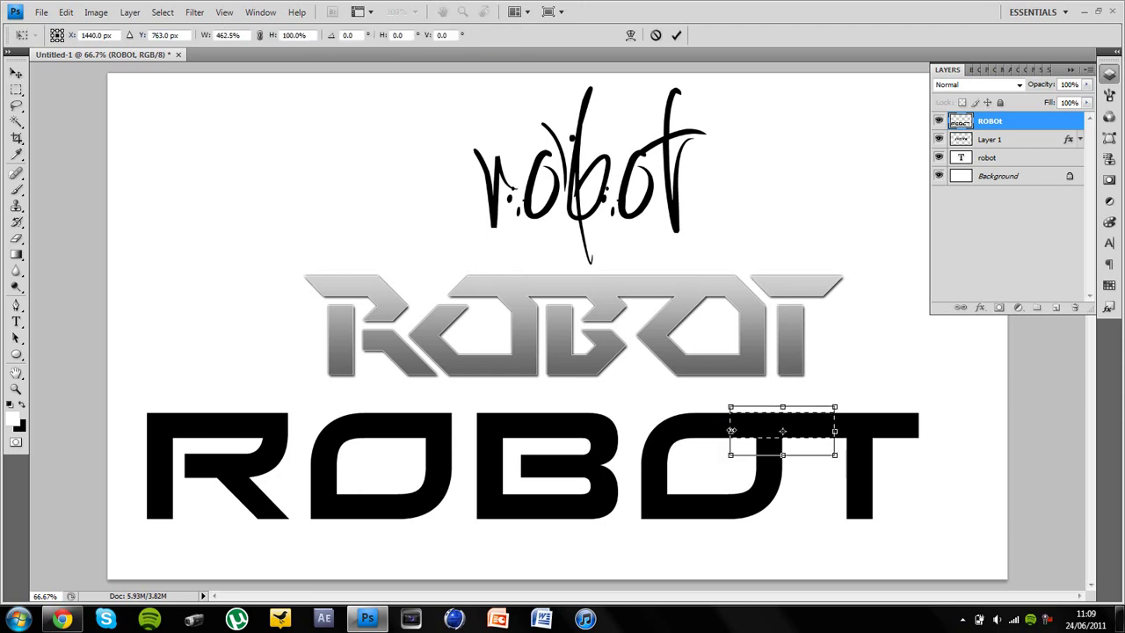
key("Return")
key("ctrl+d")
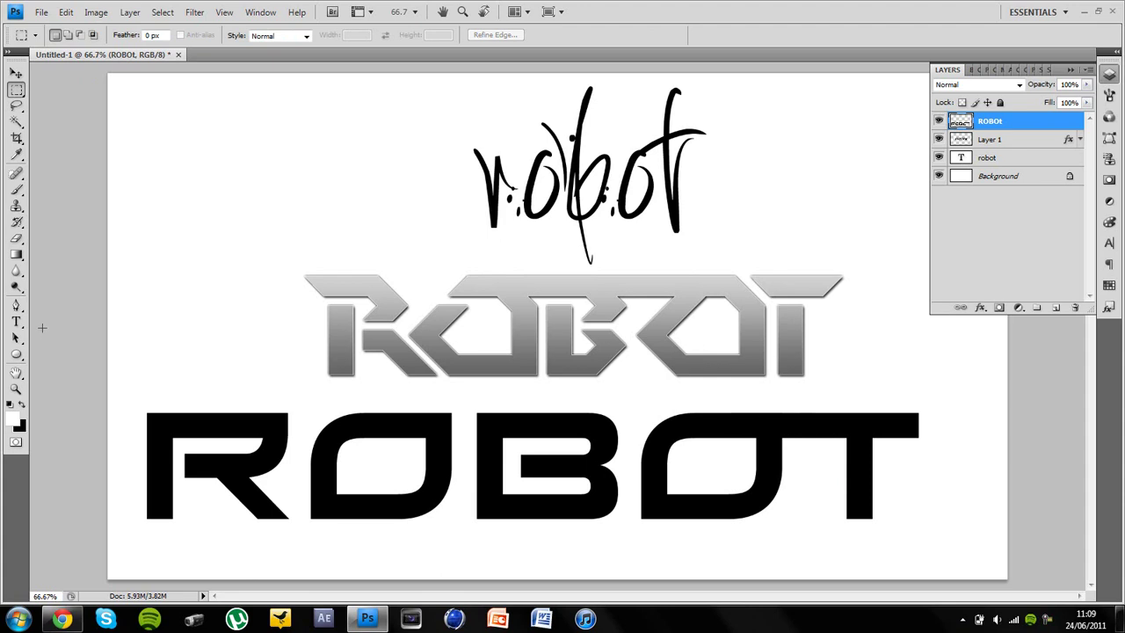
Step: Cut the O of the black ROBOT onto its own layer and hide the other letters
left_click(964, 122, "ctrl")
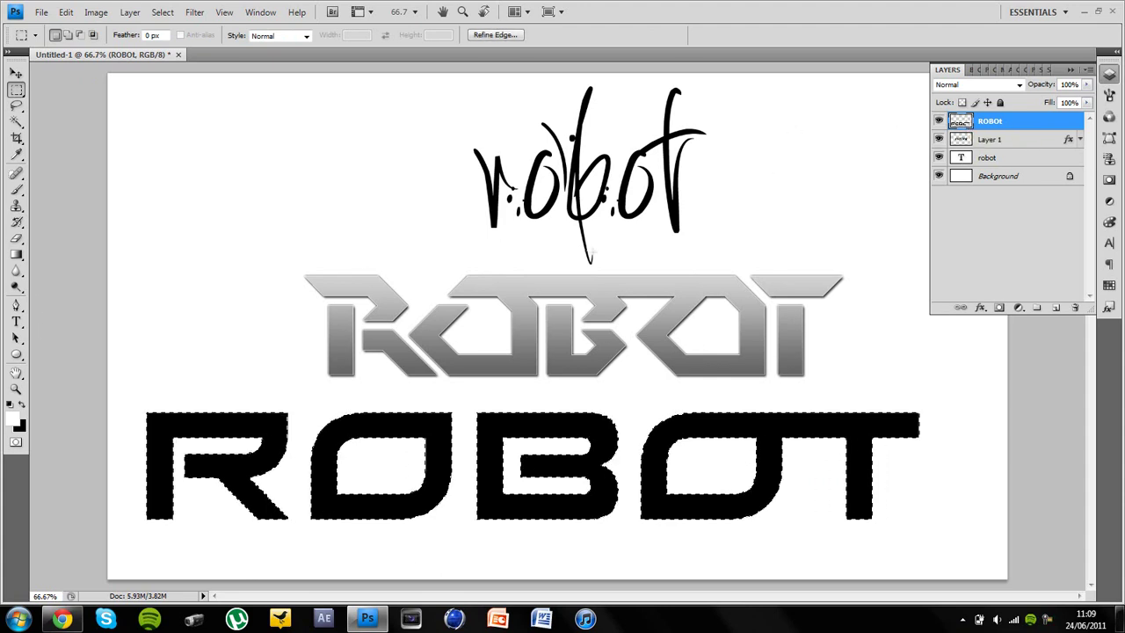
left_click_drag(463, 549, 299, 369)
right_click(440, 434)
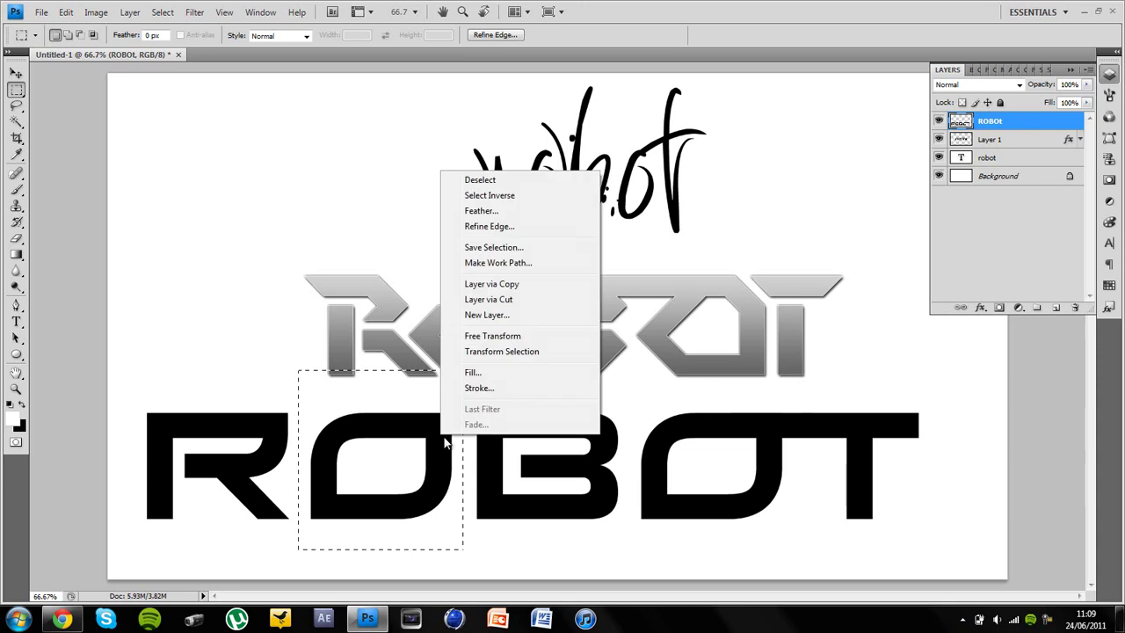
left_click(547, 304)
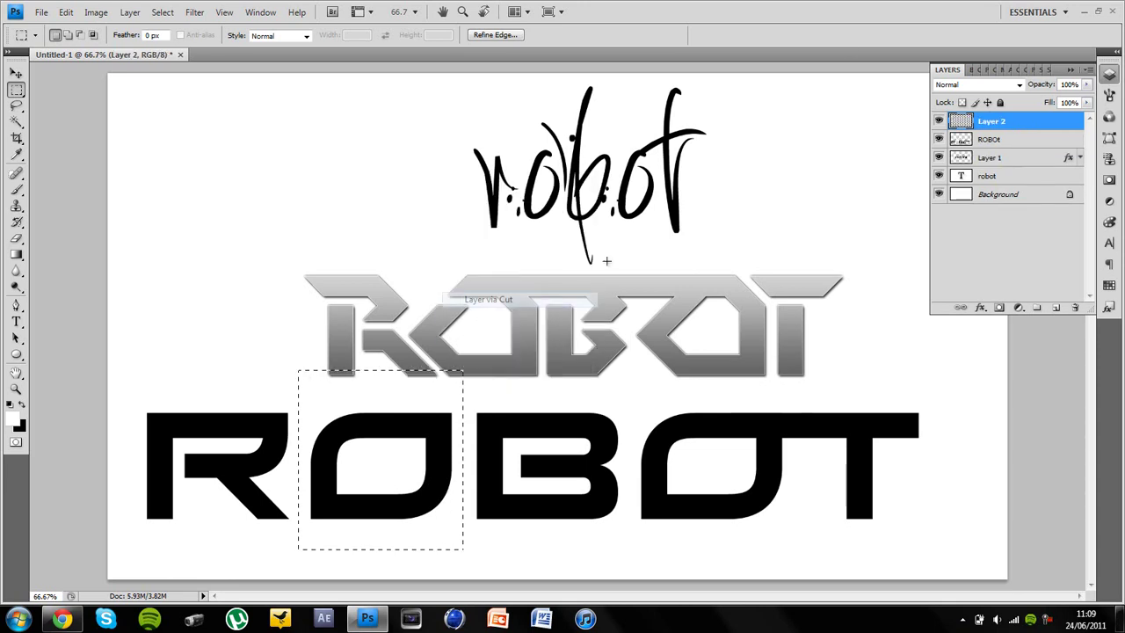
left_click(938, 139)
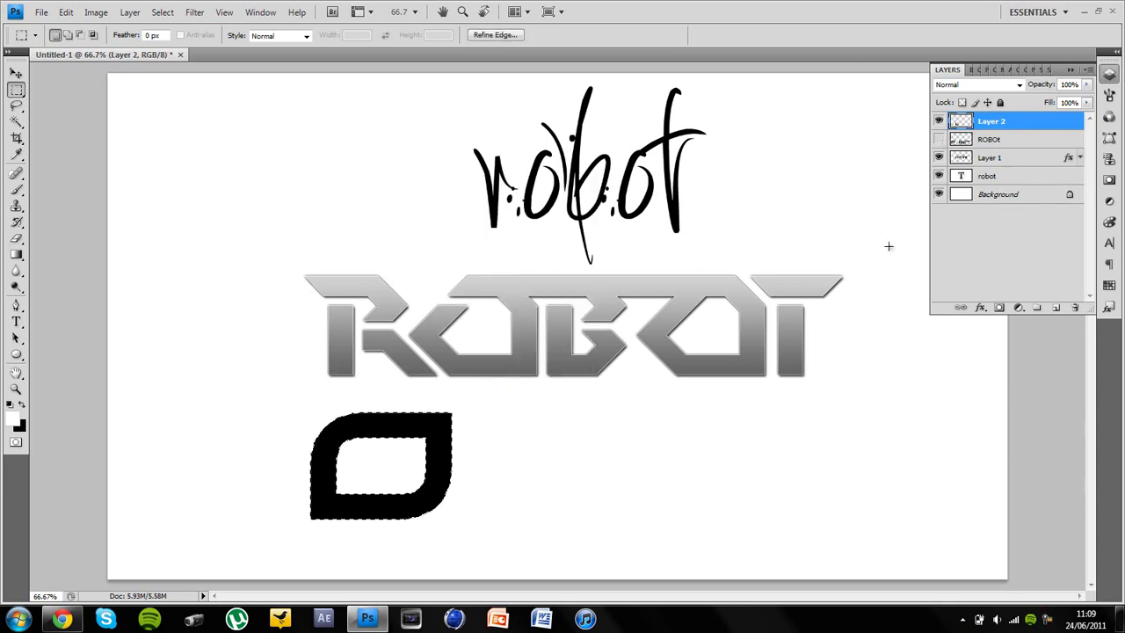
Step: Contract the selection by 10 pixels and add a new empty layer above the O
left_click(98, 13)
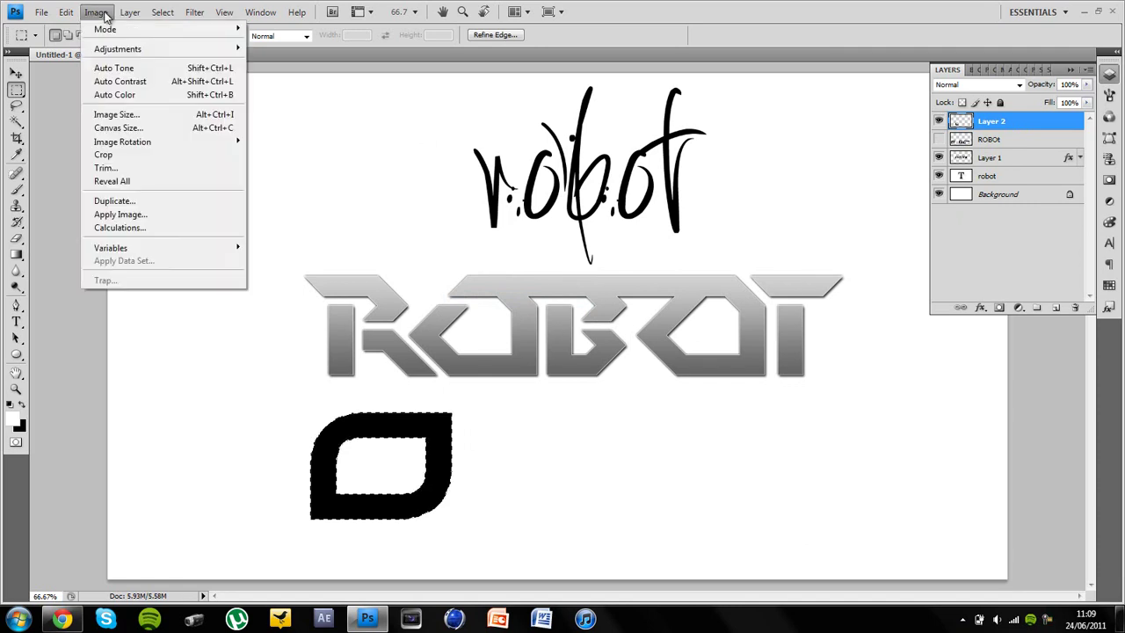
mouse_move(163, 13)
mouse_move(258, 169)
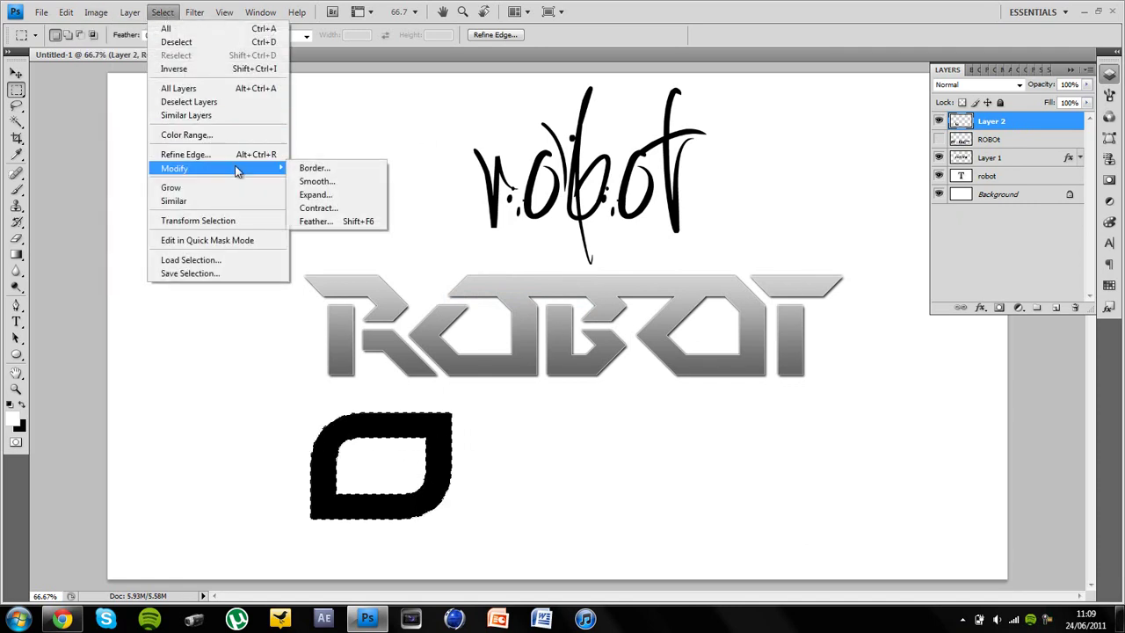
left_click(345, 208)
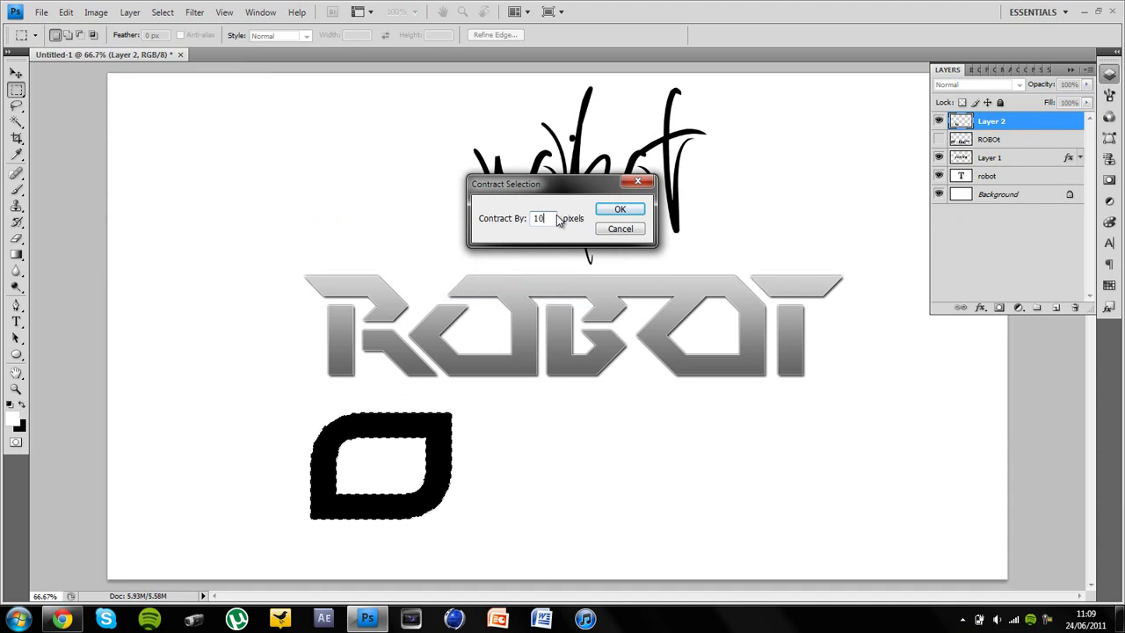
key("Return")
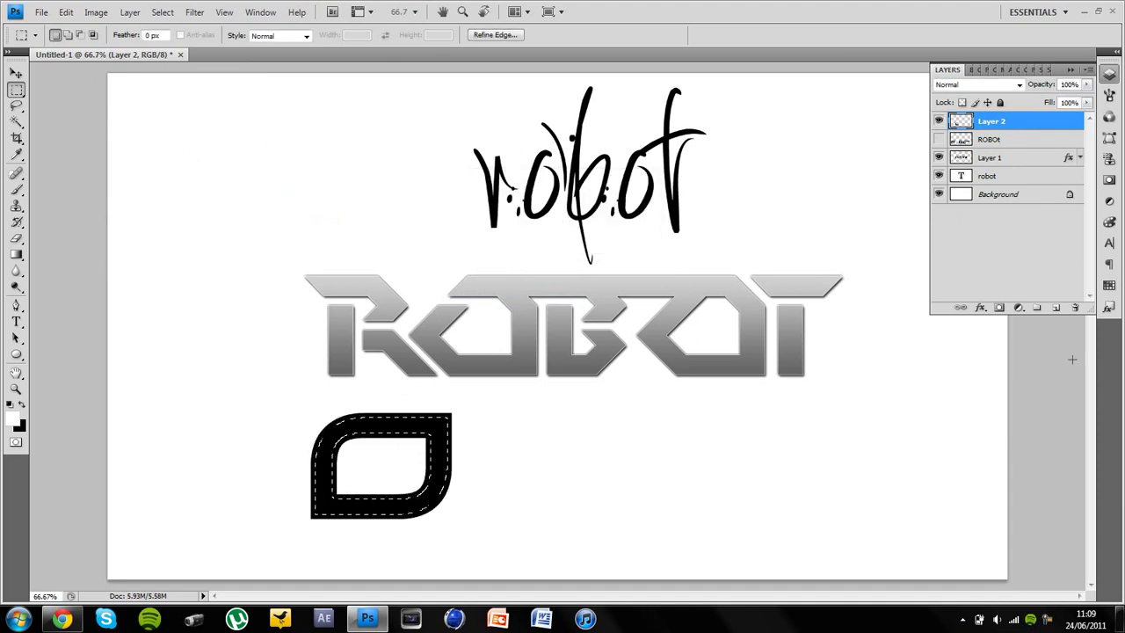
left_click(1059, 309)
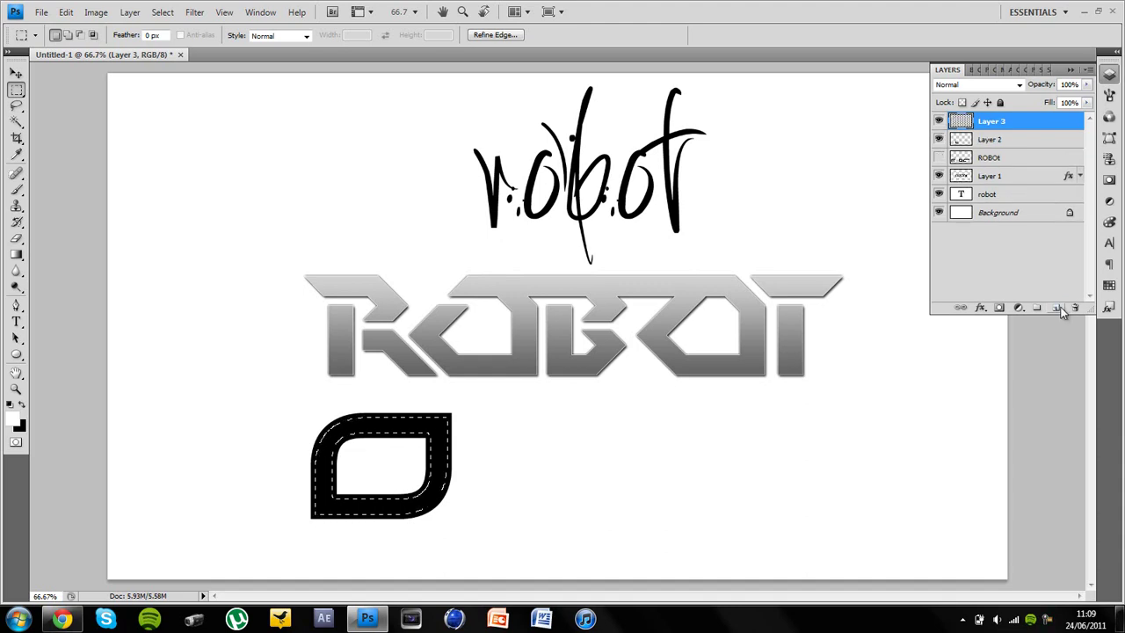
Step: Scale Layer 3's inner shape to about 59% inside the black O, then hide the black O layer
key("v")
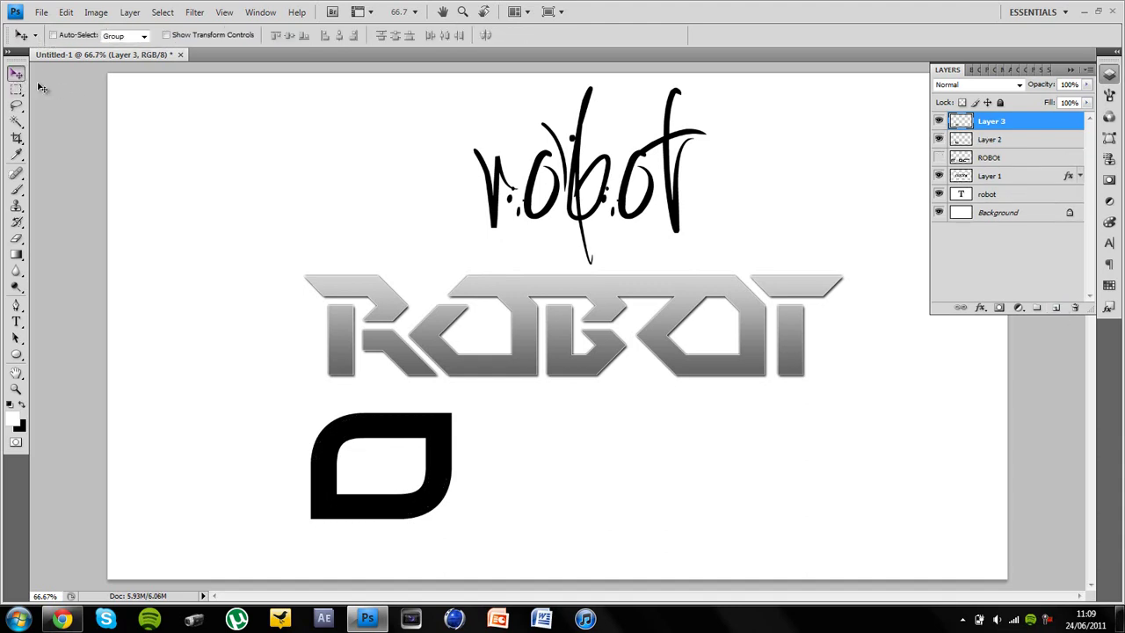
key("ctrl+t")
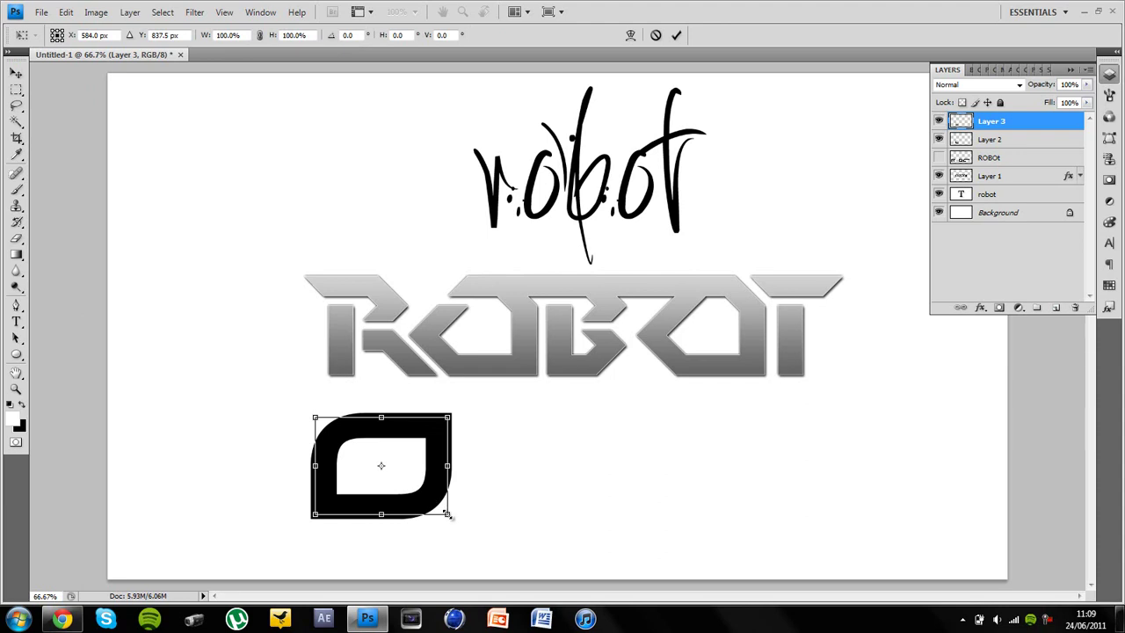
left_click_drag(448, 515, 415, 495)
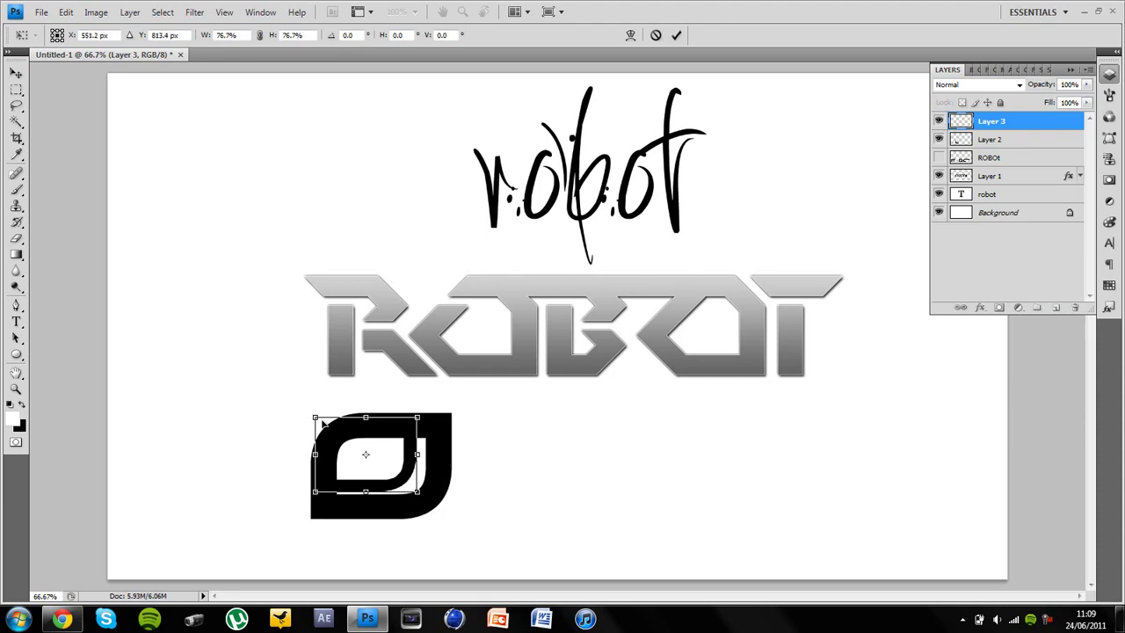
left_click_drag(314, 418, 351, 434)
key("Return")
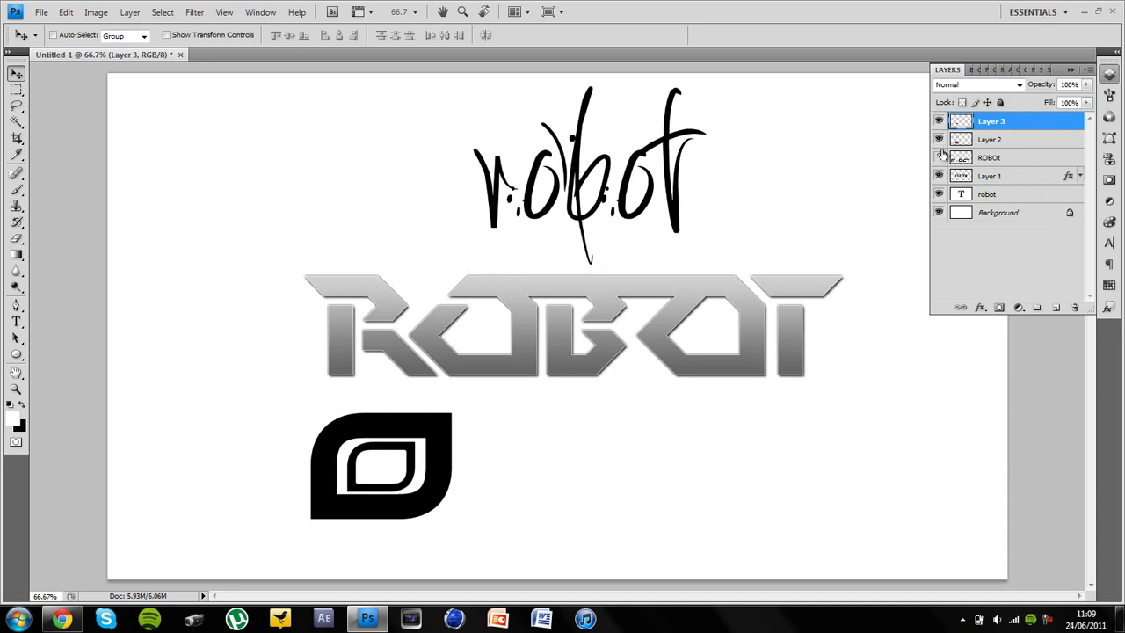
left_click(938, 120)
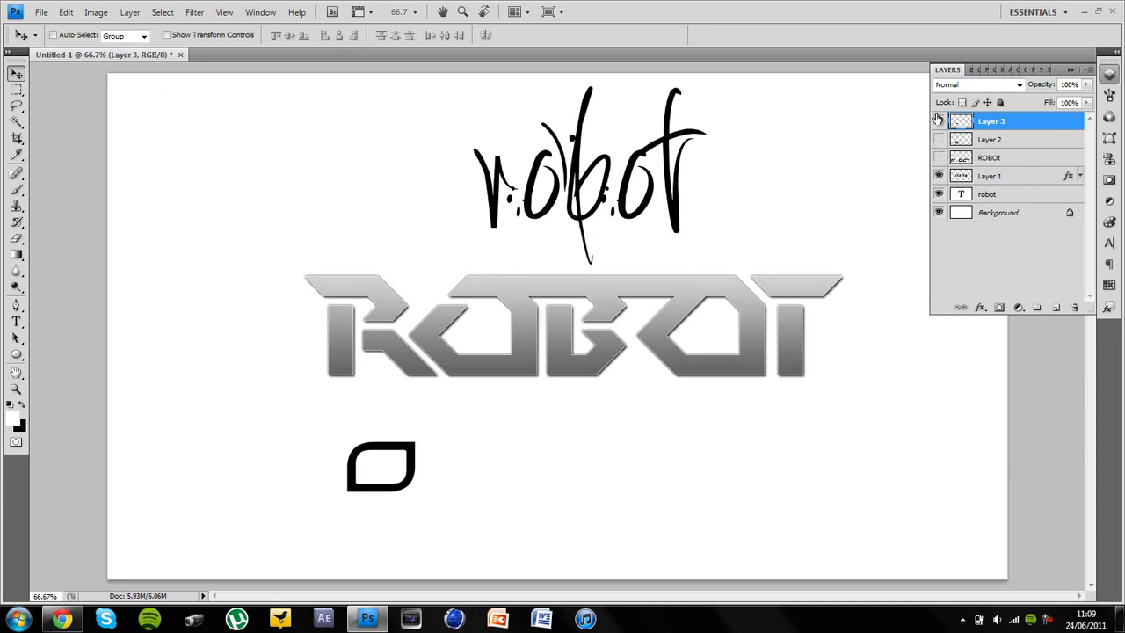
Step: Hide the metallic ROBOT logo and script robot text, add a new layer, set black foreground
left_click(938, 175)
left_click(938, 193)
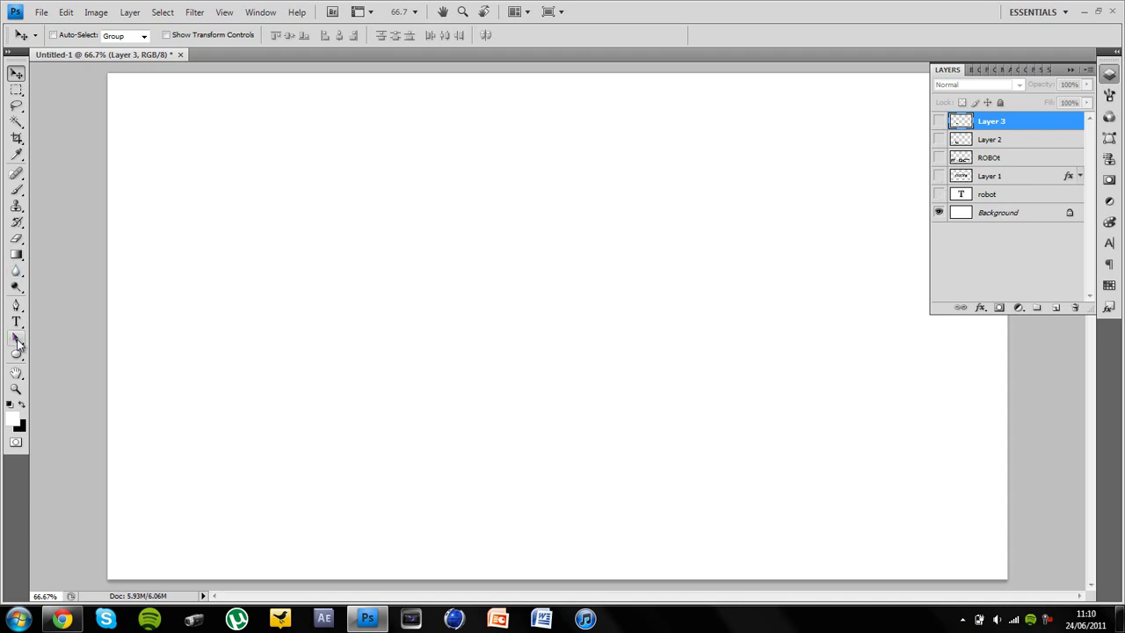
left_click(16, 354)
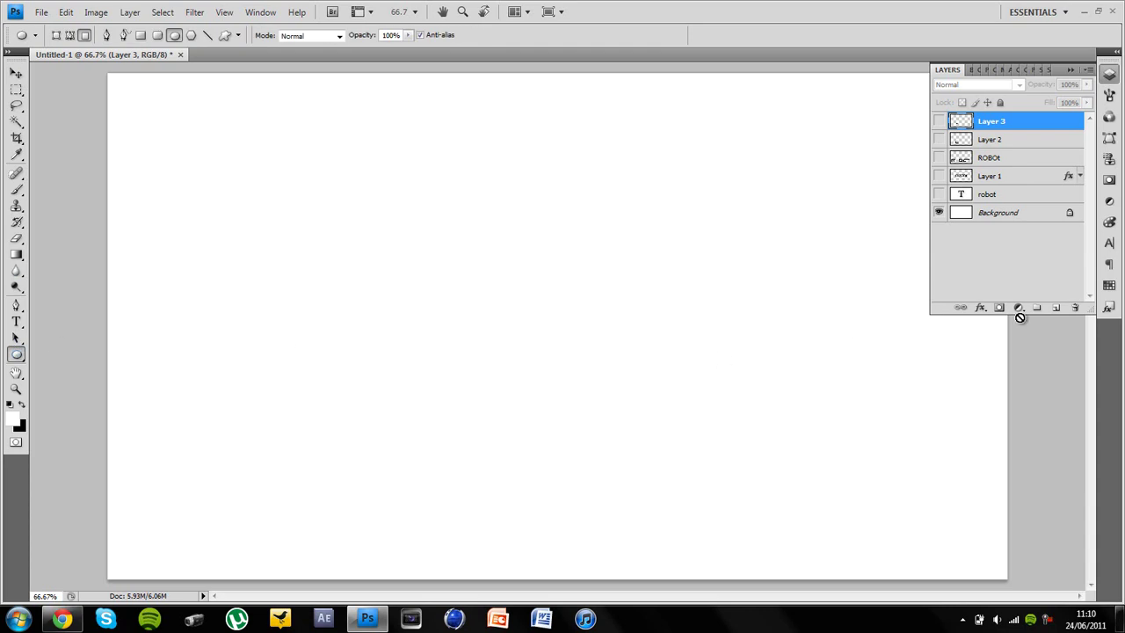
left_click(1055, 308)
left_click(20, 404)
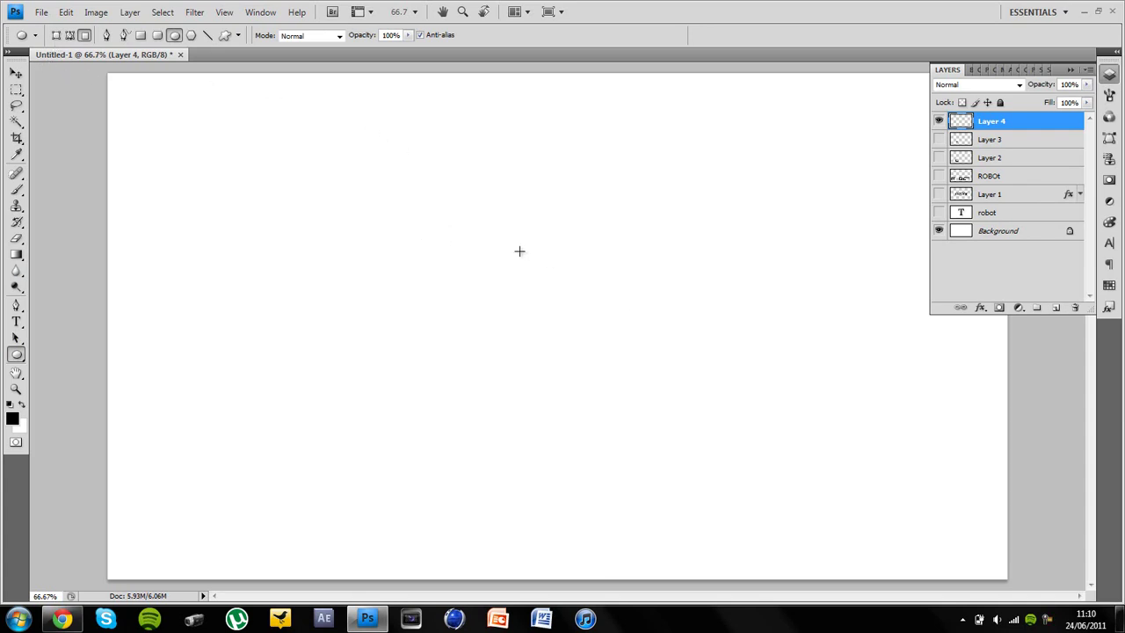
Step: Draw a black circle with the Ellipse tool and move it to the canvas centre
right_click(15, 354)
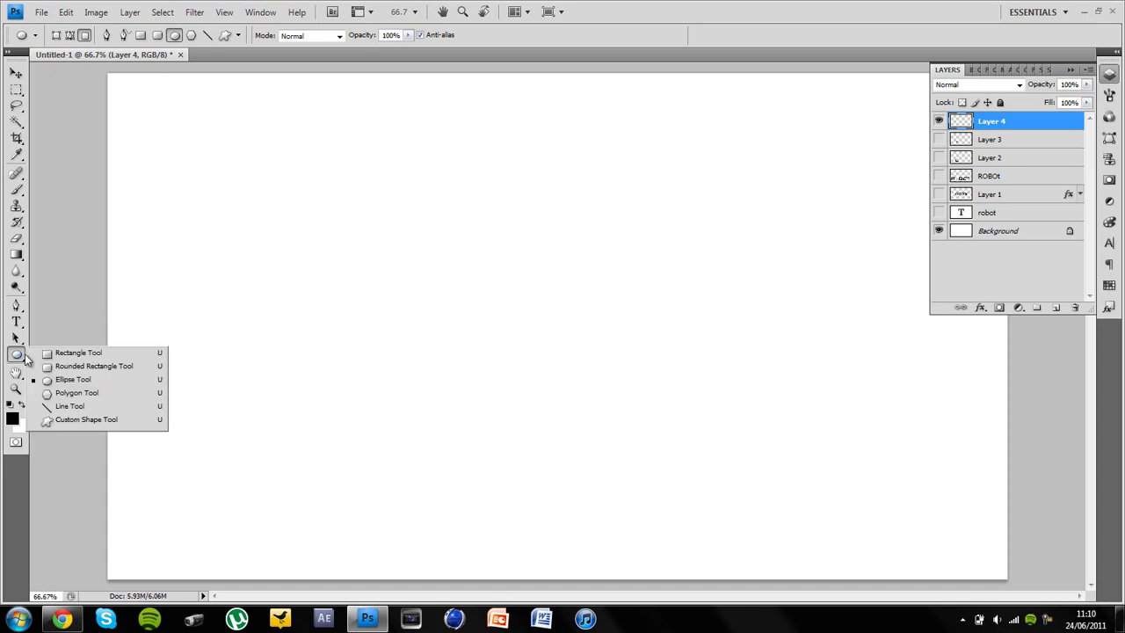
left_click_drag(410, 185, 582, 362)
left_click(16, 73)
left_click_drag(485, 245, 559, 295)
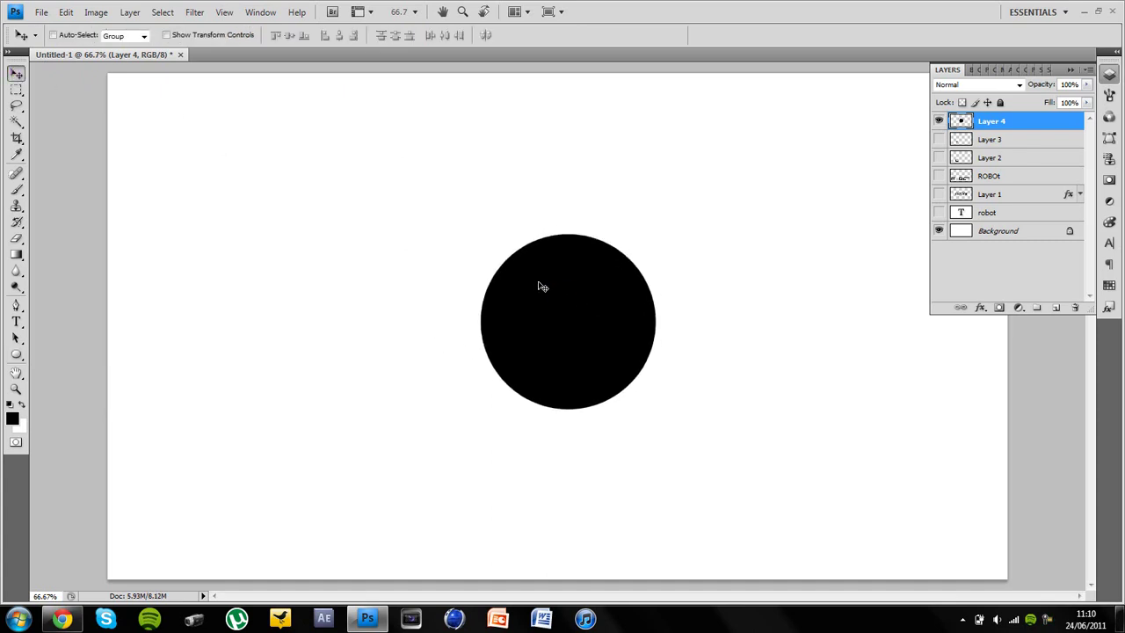
Step: Erase a graffiti R out of the black circle using a graffiti R eraser brush
left_click(16, 240)
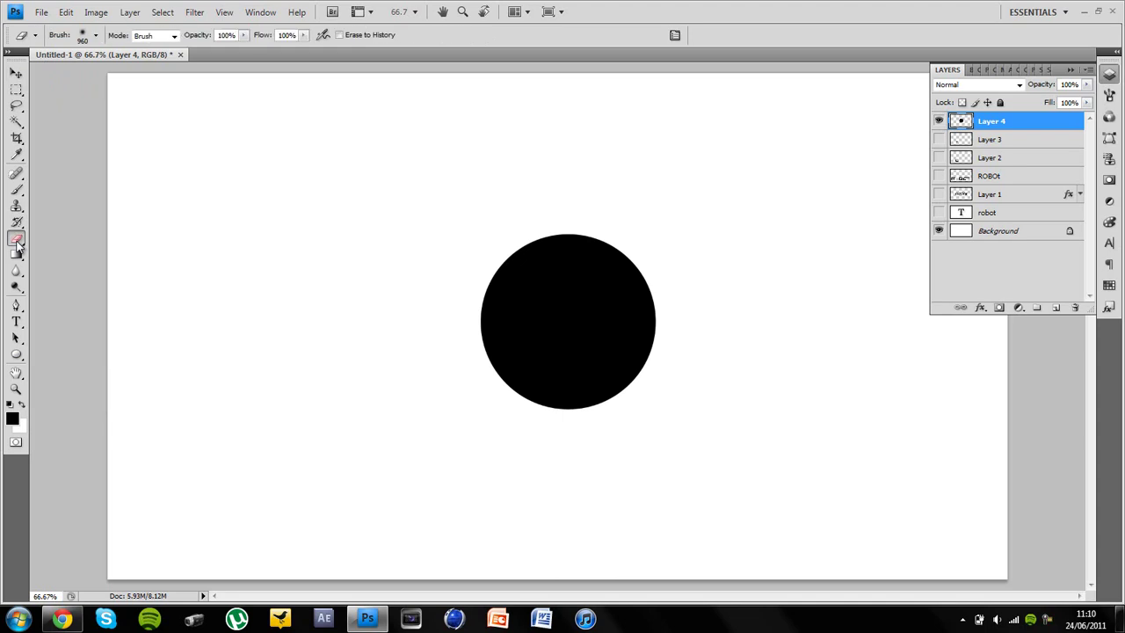
left_click(96, 35)
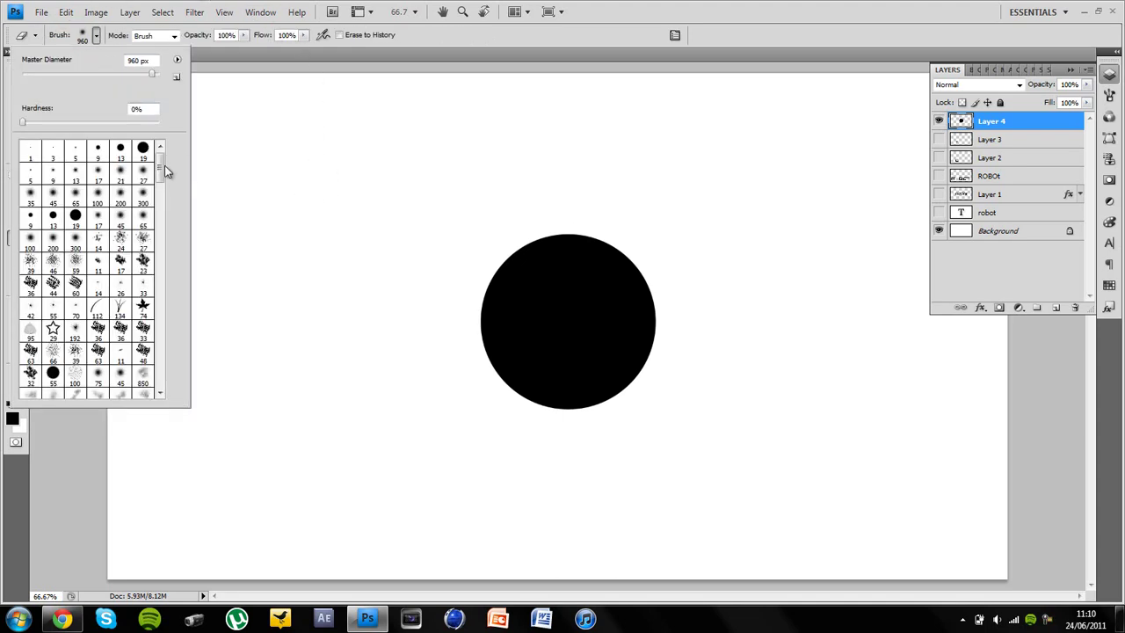
left_click_drag(160, 168, 160, 299)
key("Escape")
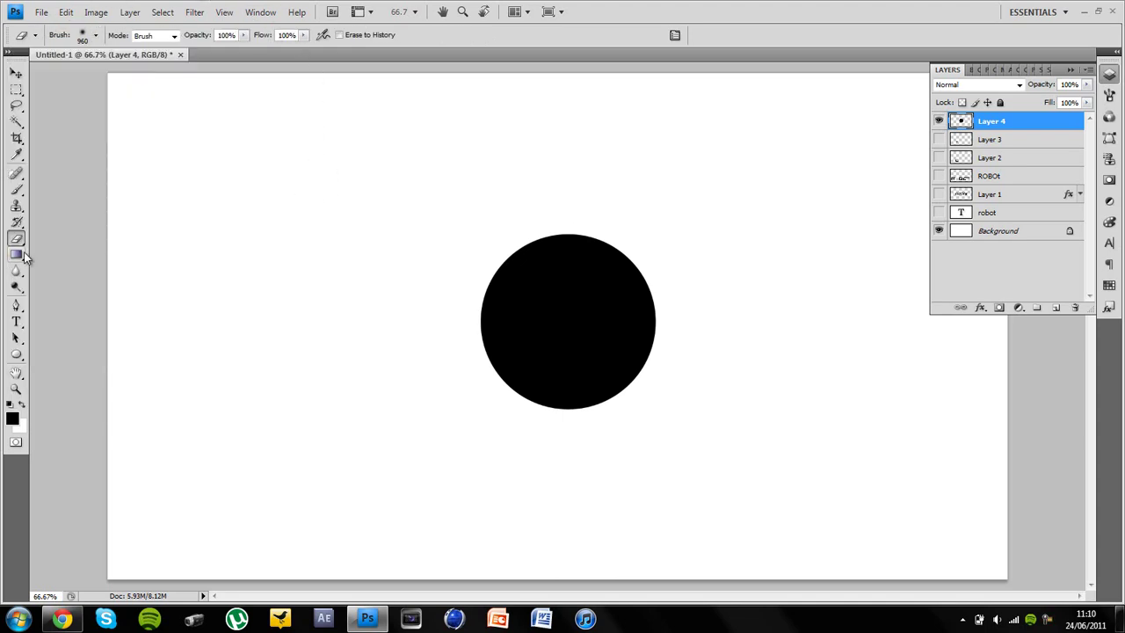
left_click(96, 36)
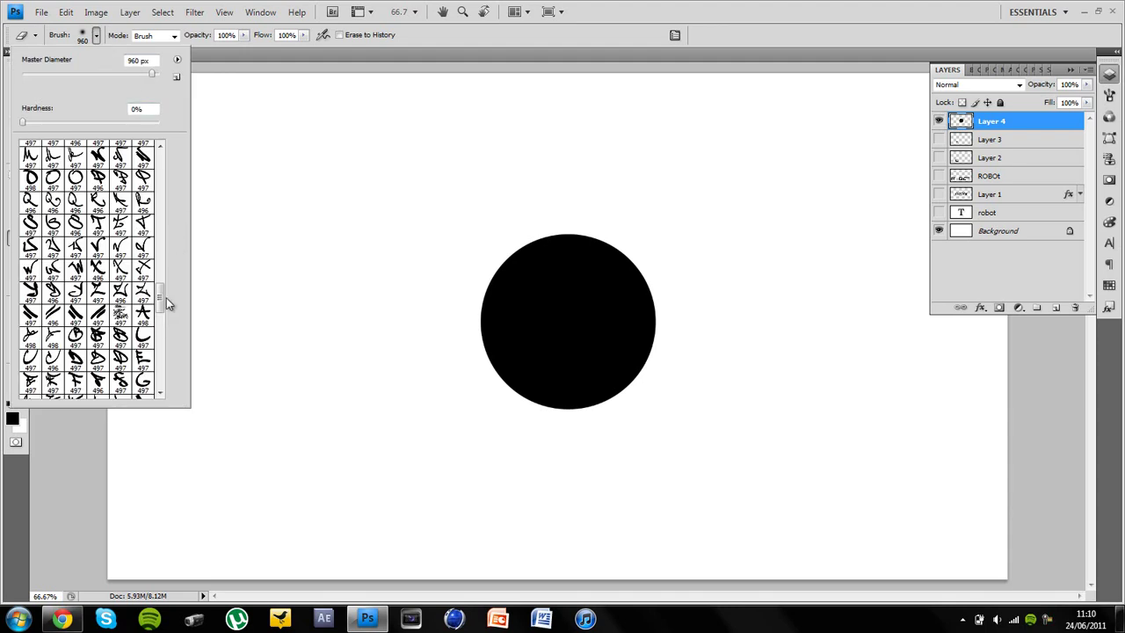
left_click_drag(162, 303, 163, 337)
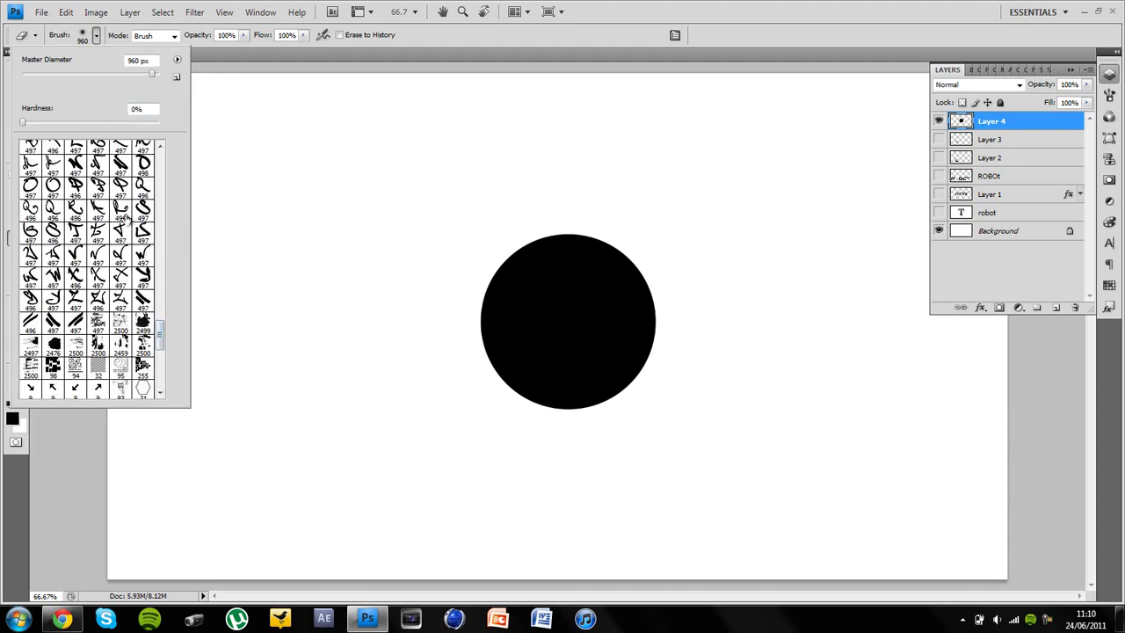
mouse_move(162, 329)
left_mouse_down()
mouse_move(165, 374)
mouse_move(174, 289)
left_mouse_up()
left_click(99, 236)
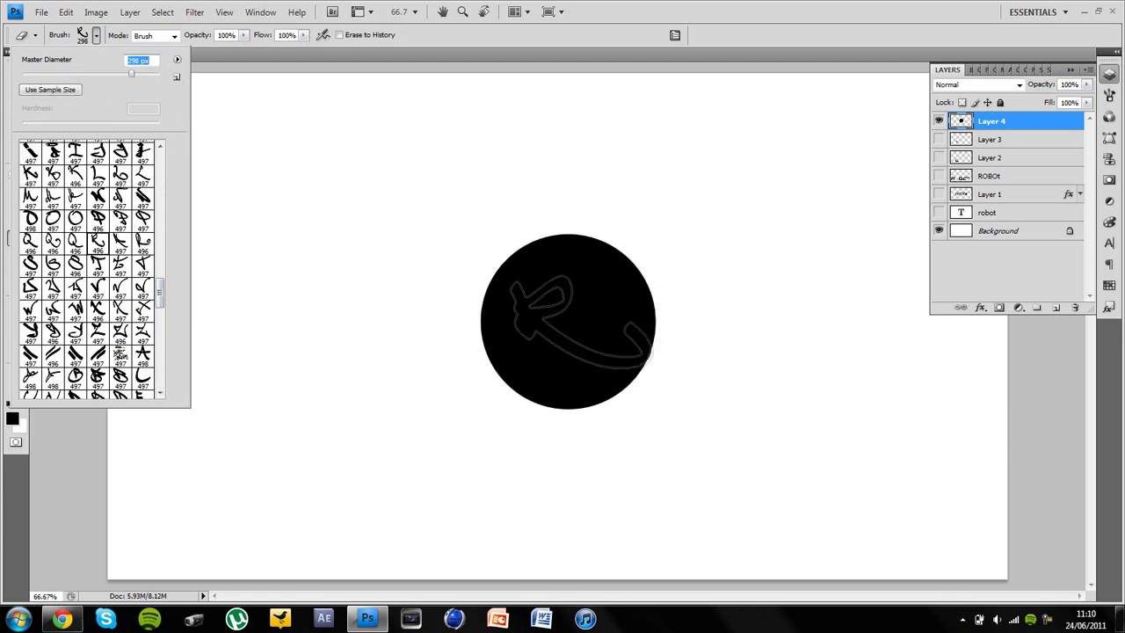
left_click(584, 330)
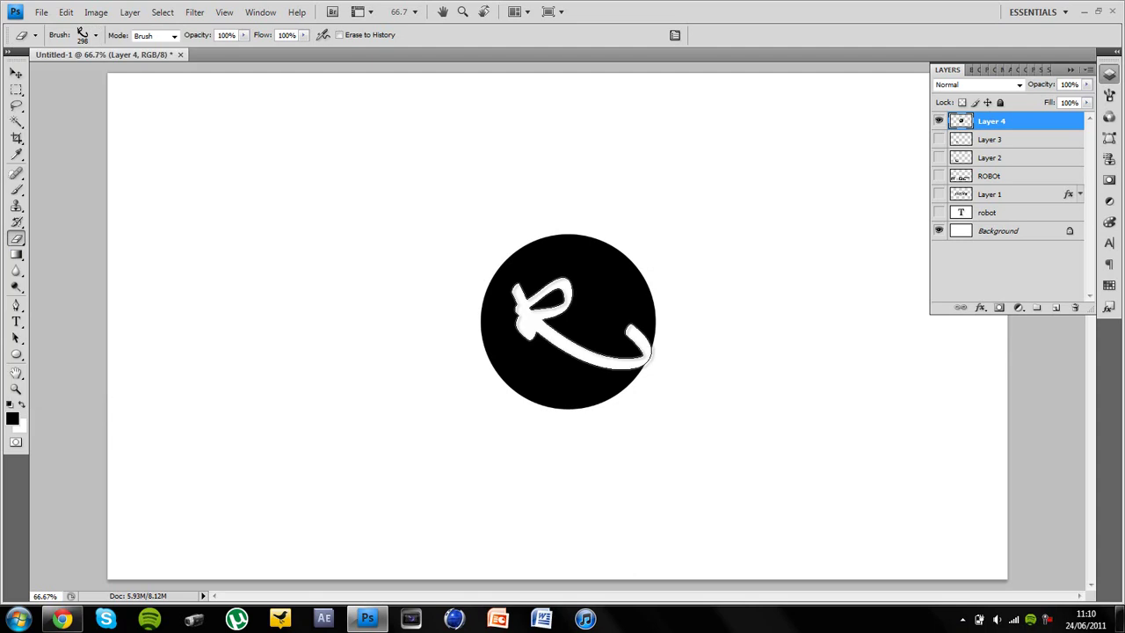
Step: Show the grey ROBOT logo at the canvas top and script robot text at lower right
left_click(16, 73)
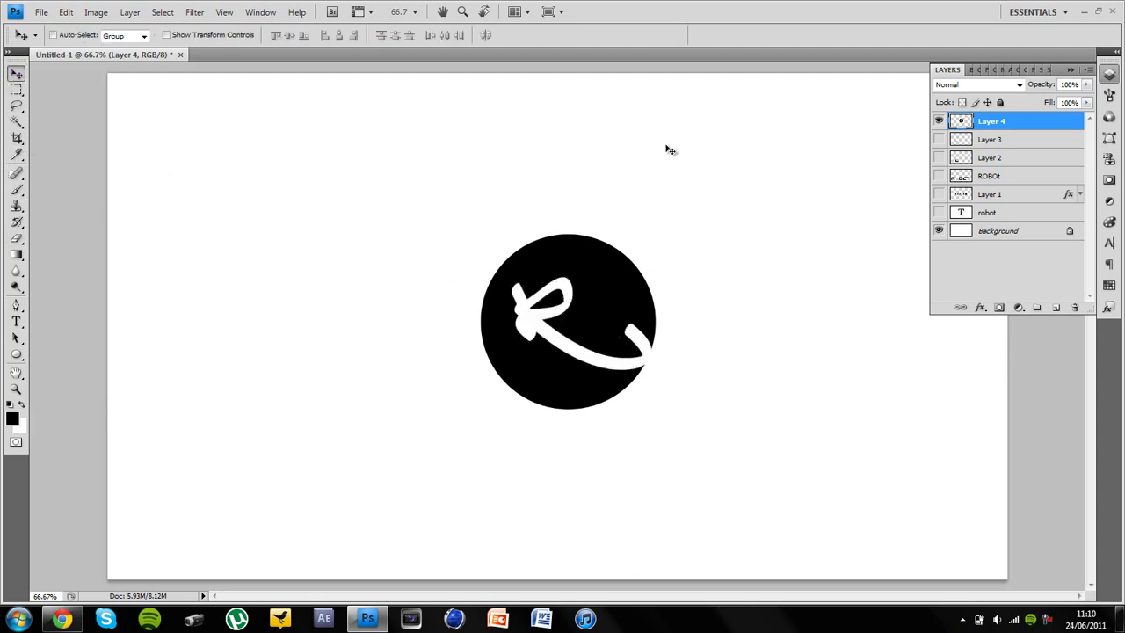
left_click(938, 176)
left_click(938, 176)
left_click(938, 194)
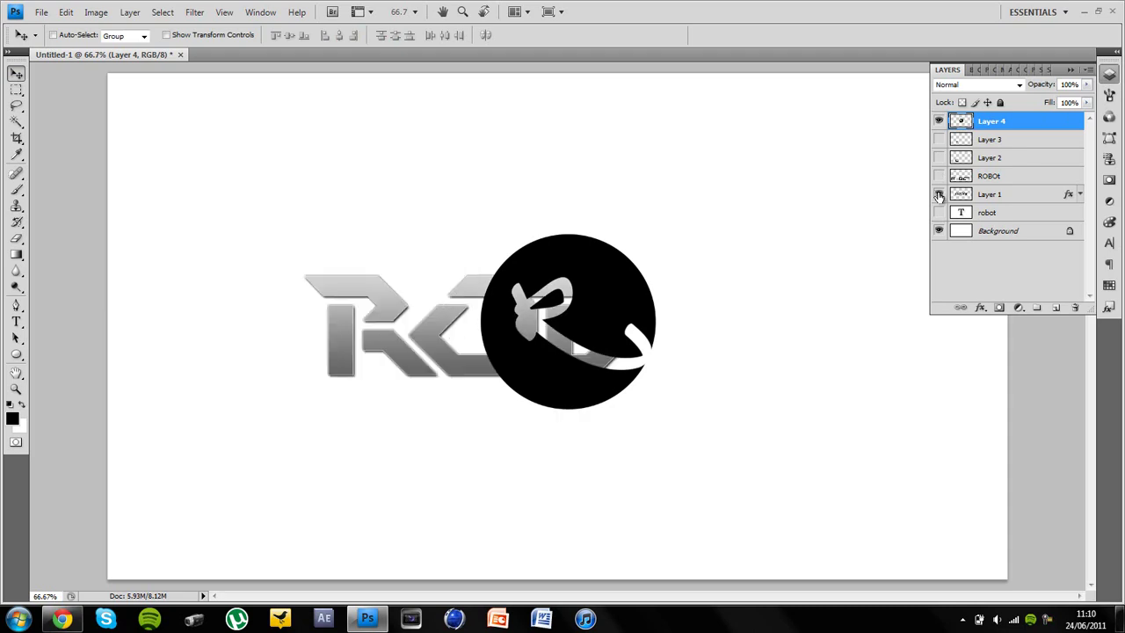
left_click(1010, 194)
left_click_drag(853, 291, 803, 135)
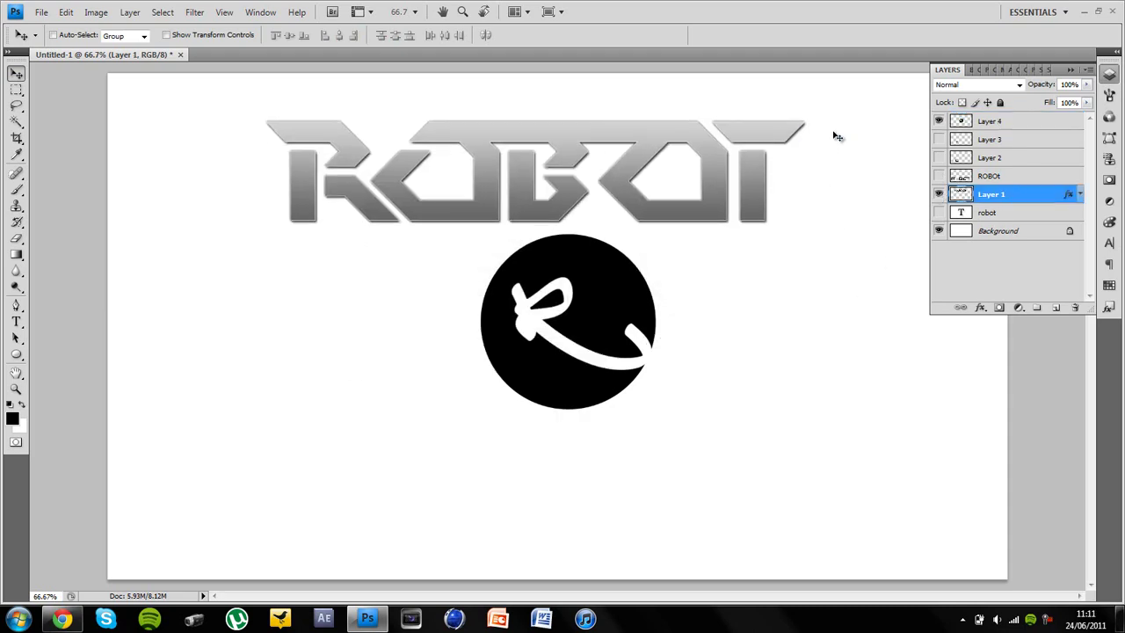
left_click(938, 212)
left_click(988, 212)
left_click_drag(694, 191, 861, 479)
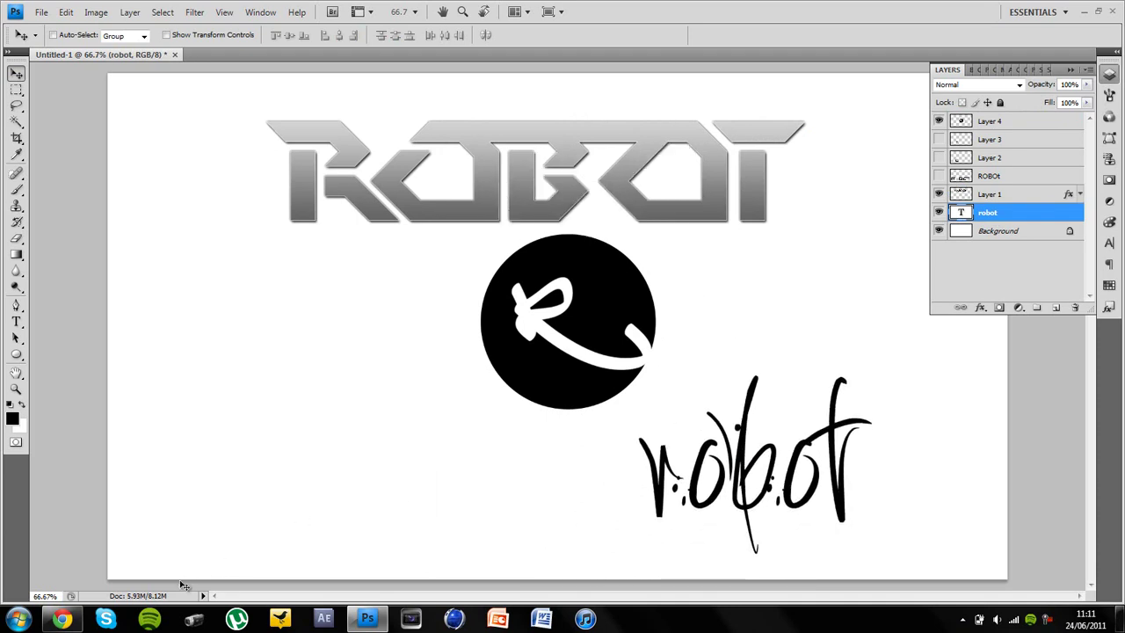
left_click(61, 618)
Step: Scroll through the sci-fi ROBOT font list and load page 2
scroll(252, 314, "down", 3)
scroll(252, 313, "down", 3)
scroll(252, 313, "down", 5)
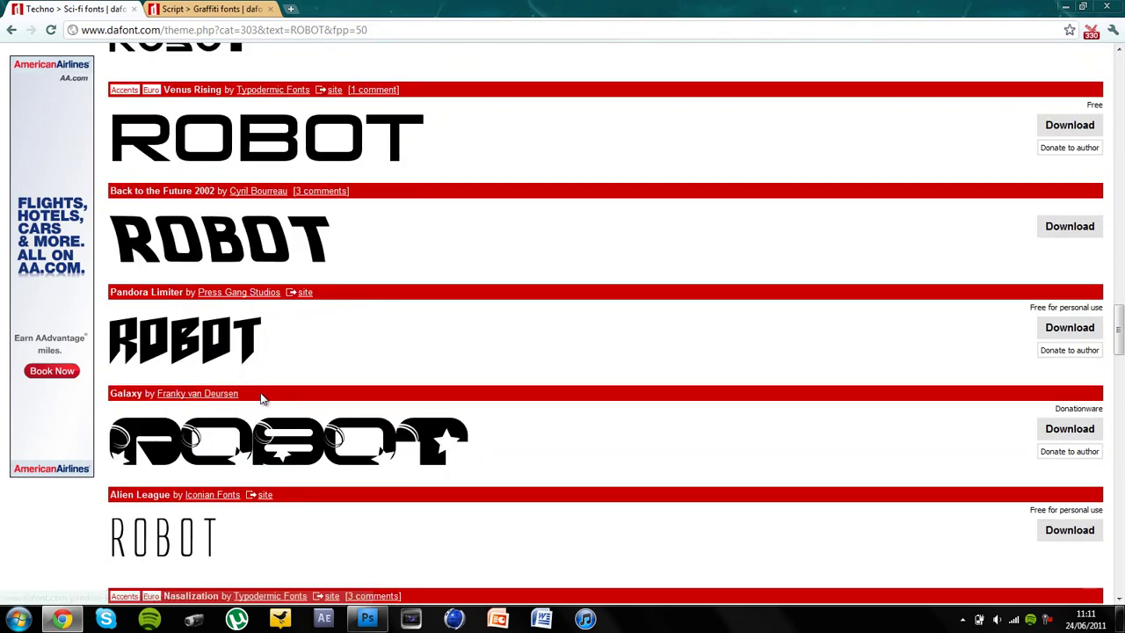
scroll(268, 398, "down", 5)
scroll(268, 398, "down", 2)
scroll(215, 321, "down", 6)
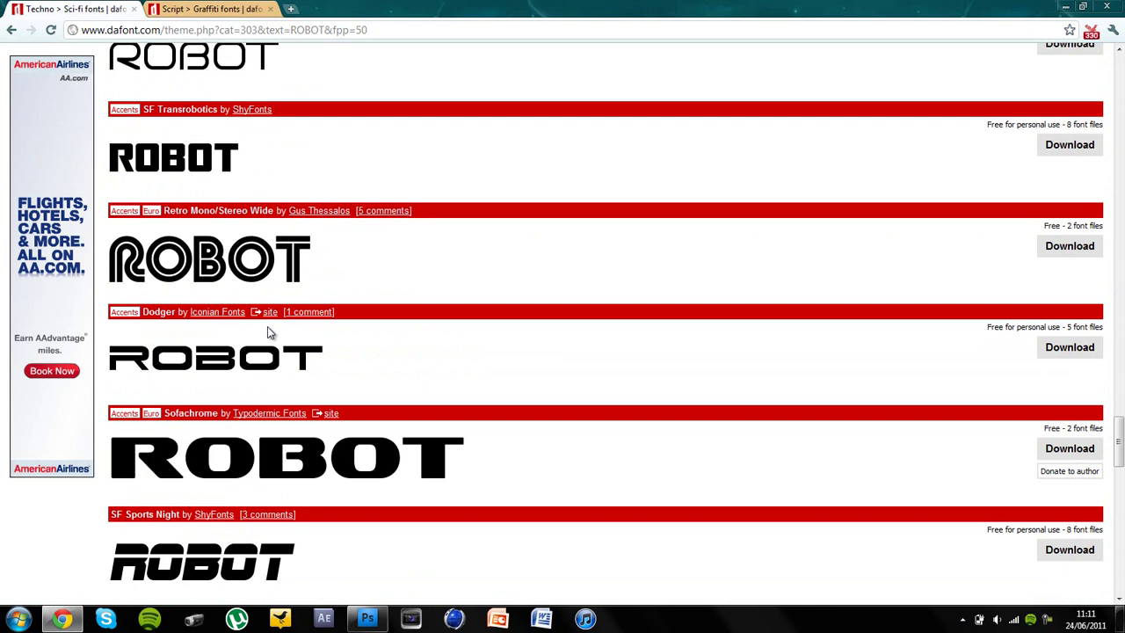
scroll(268, 327, "down", 8)
scroll(269, 332, "down", 6)
left_click(132, 450)
Step: Browse down the Script > Graffiti font list to Sick Capital Vice
left_click(191, 9)
scroll(293, 310, "down", 4)
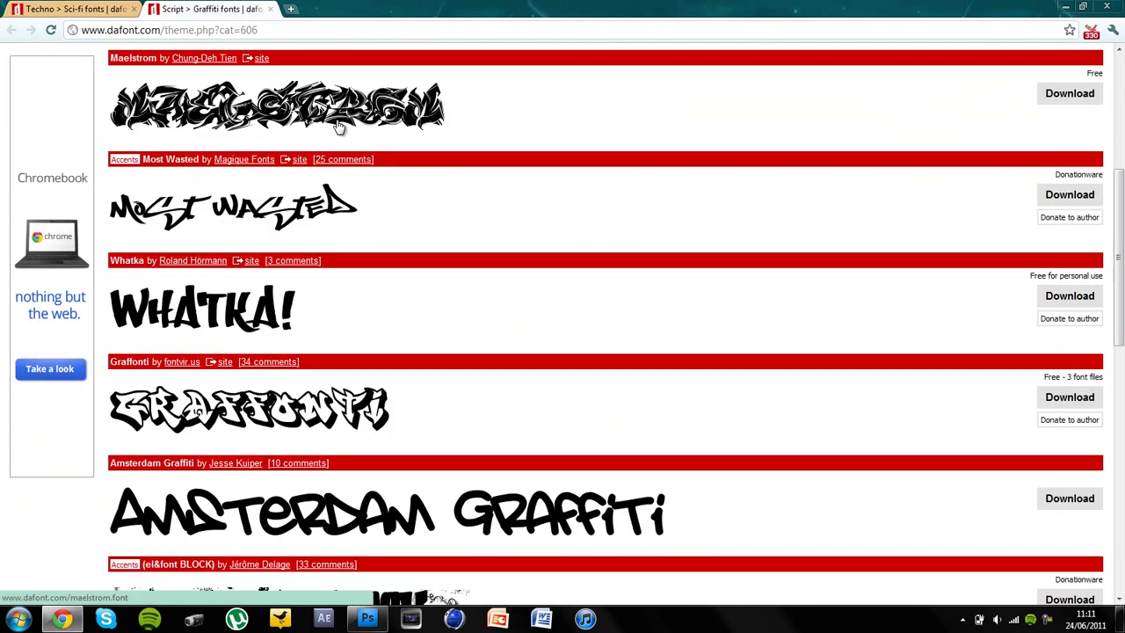
scroll(338, 128, "down", 6)
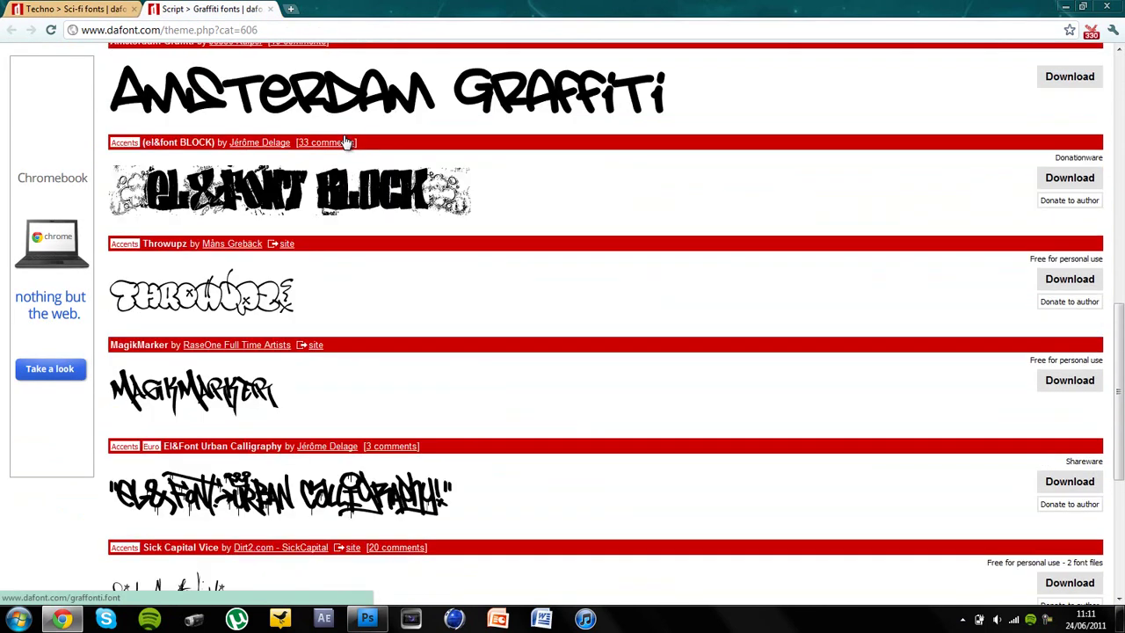
scroll(346, 143, "down", 4)
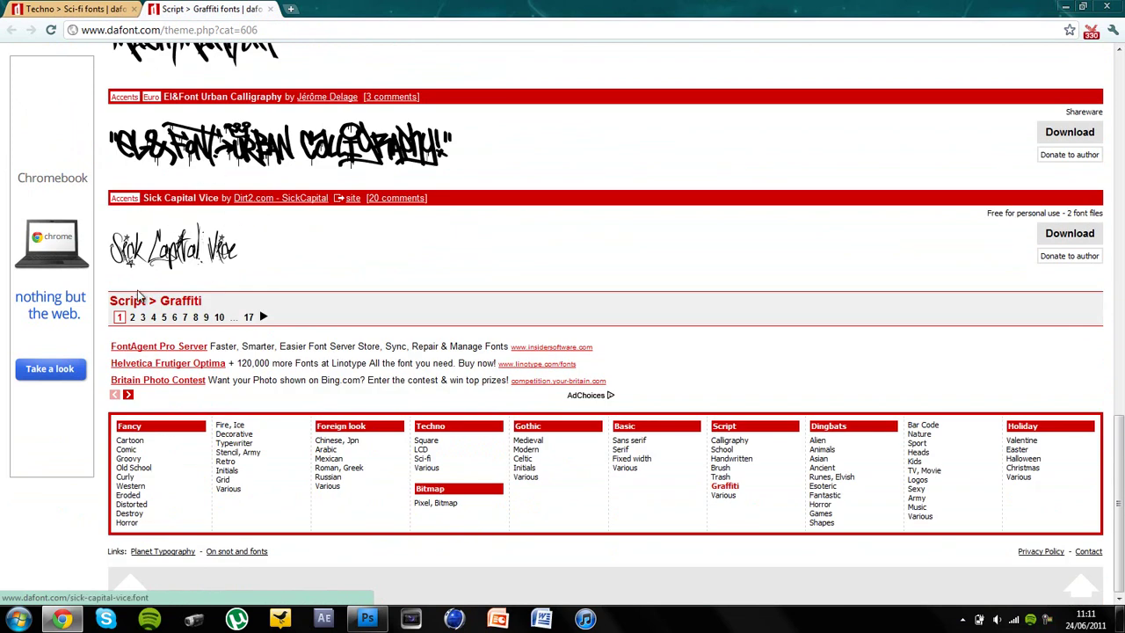
Step: Return to the sci-fi tab and scroll page 2 of ROBOT previews past Aeromatics NC to Oasis
key("ctrl+Tab")
scroll(219, 155, "down", 4)
scroll(219, 155, "down", 8)
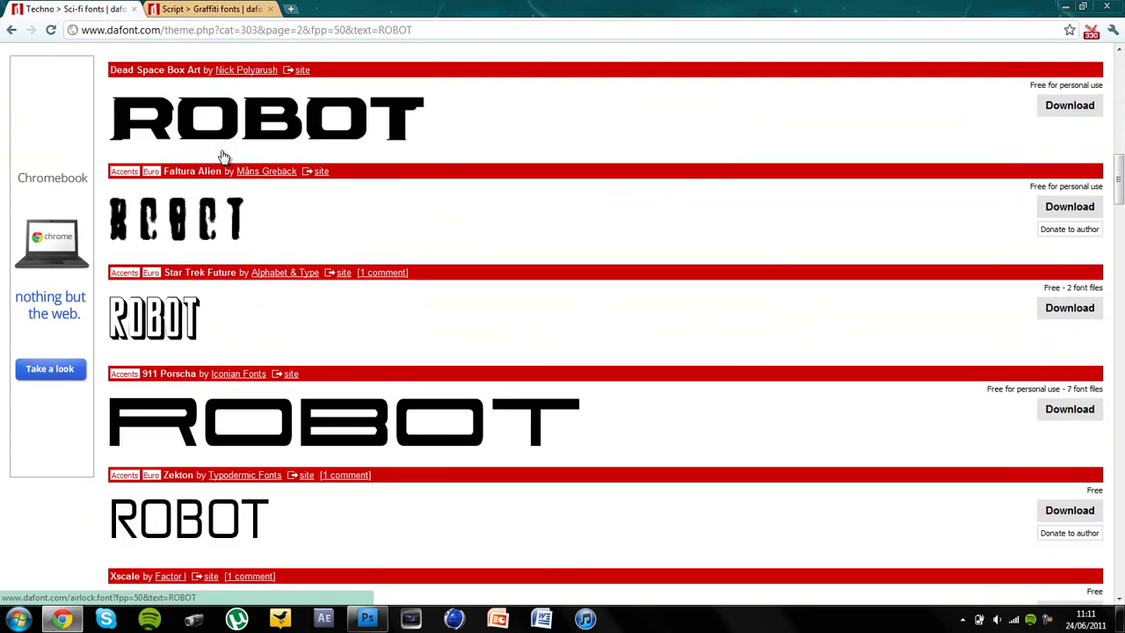
scroll(228, 162, "down", 2)
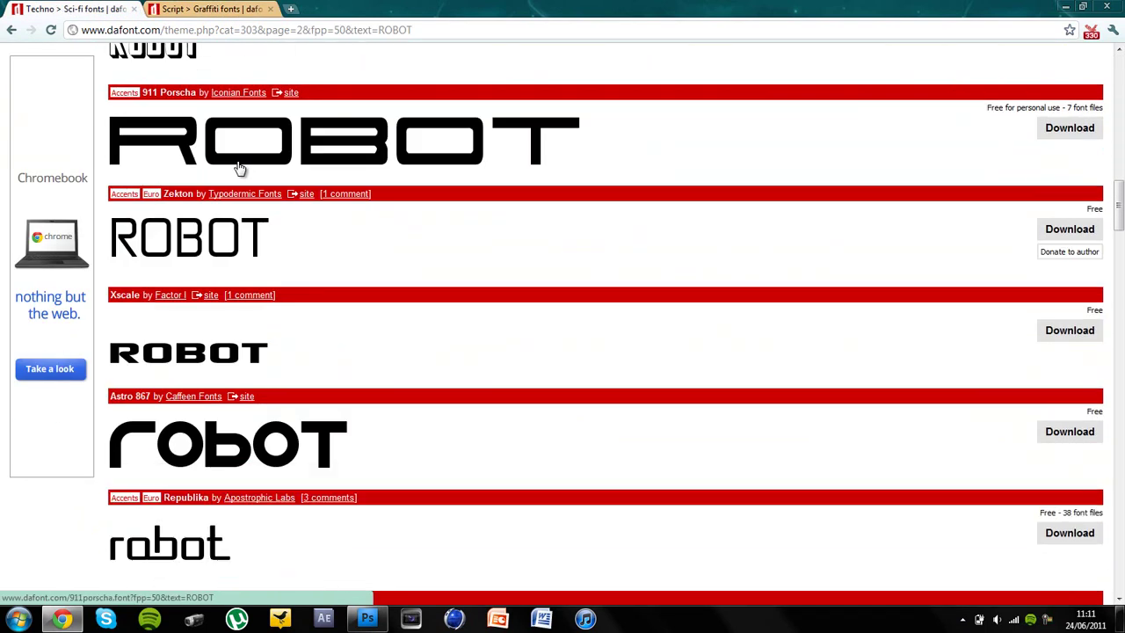
scroll(237, 176, "down", 4)
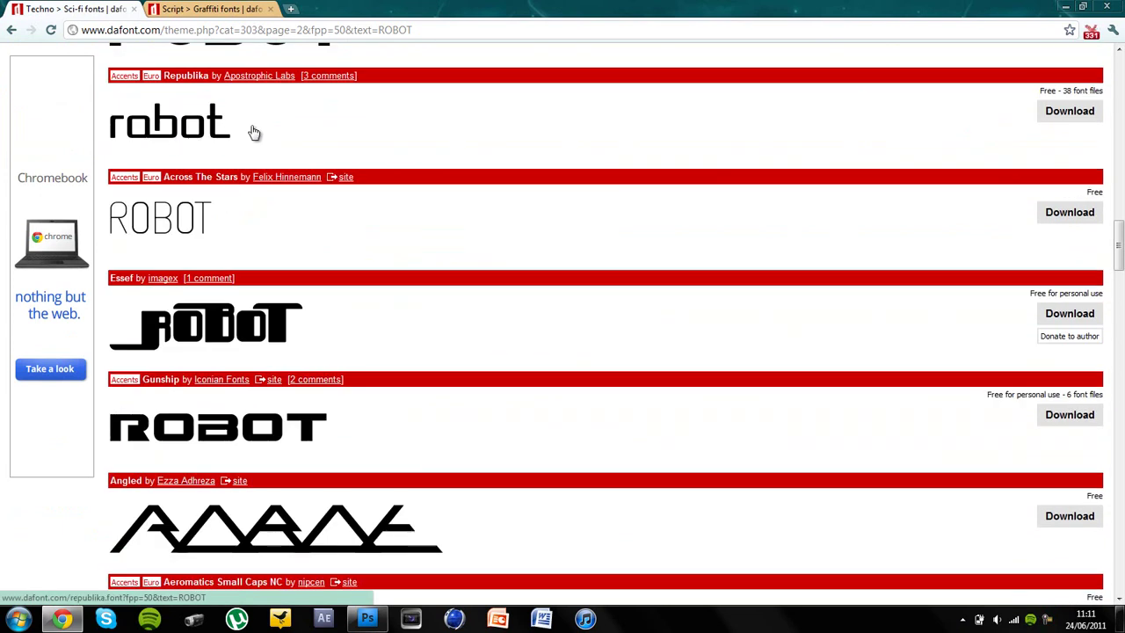
scroll(291, 142, "down", 3)
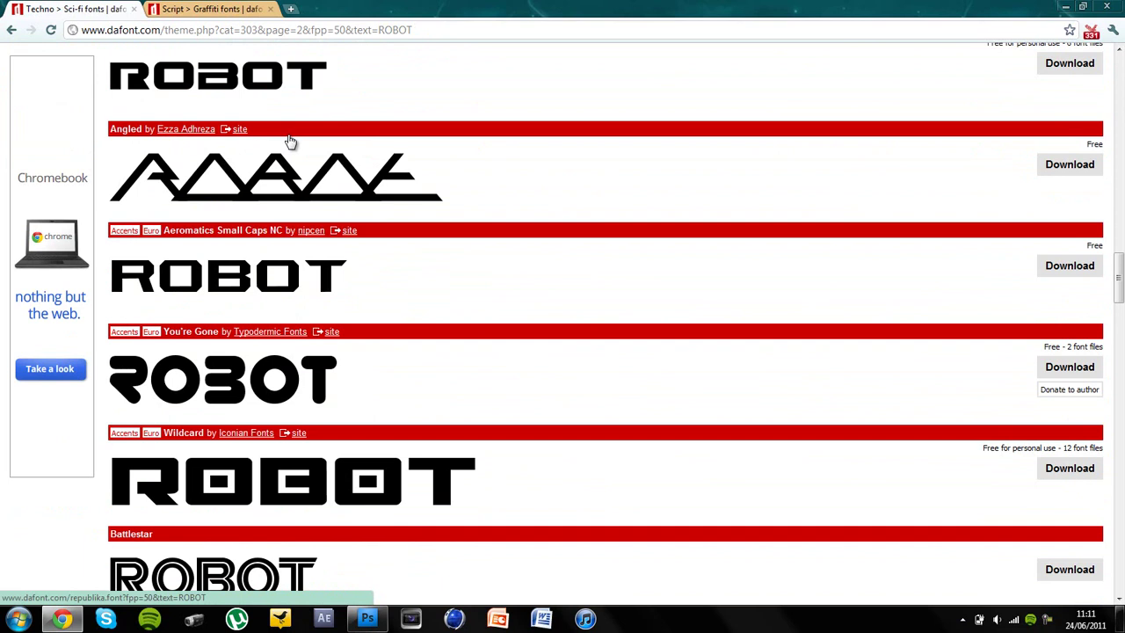
scroll(291, 142, "down", 5)
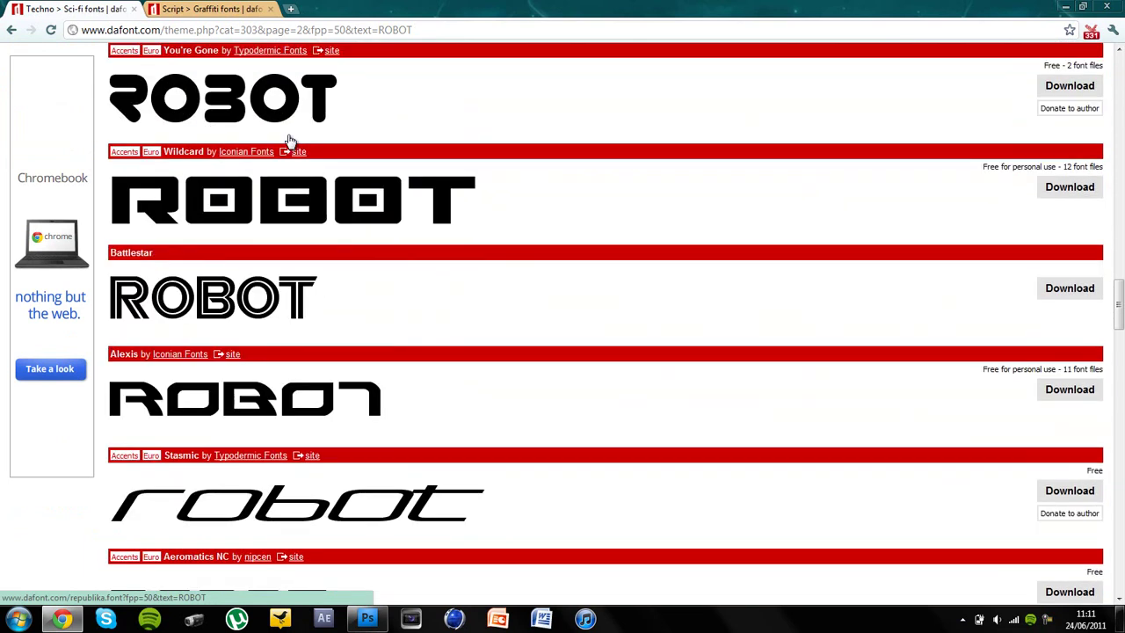
scroll(290, 143, "down", 2)
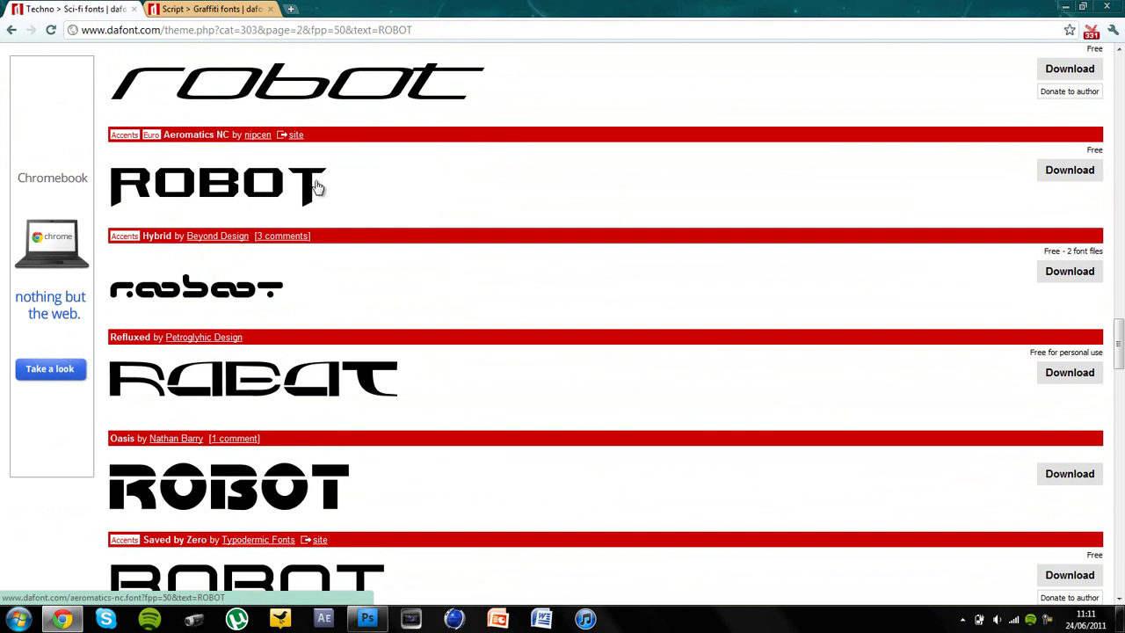